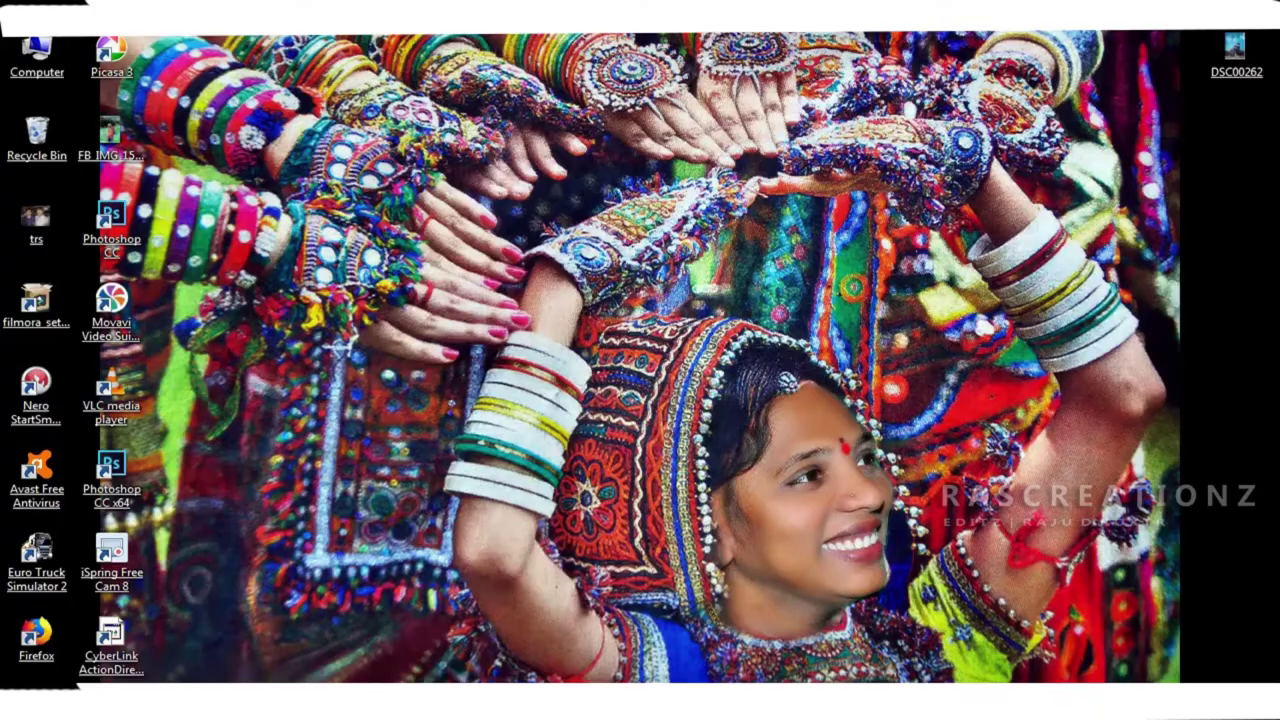
Step: Browse through Computer and Local Disk (E:) into the sHOOT folder
double_click(37, 55)
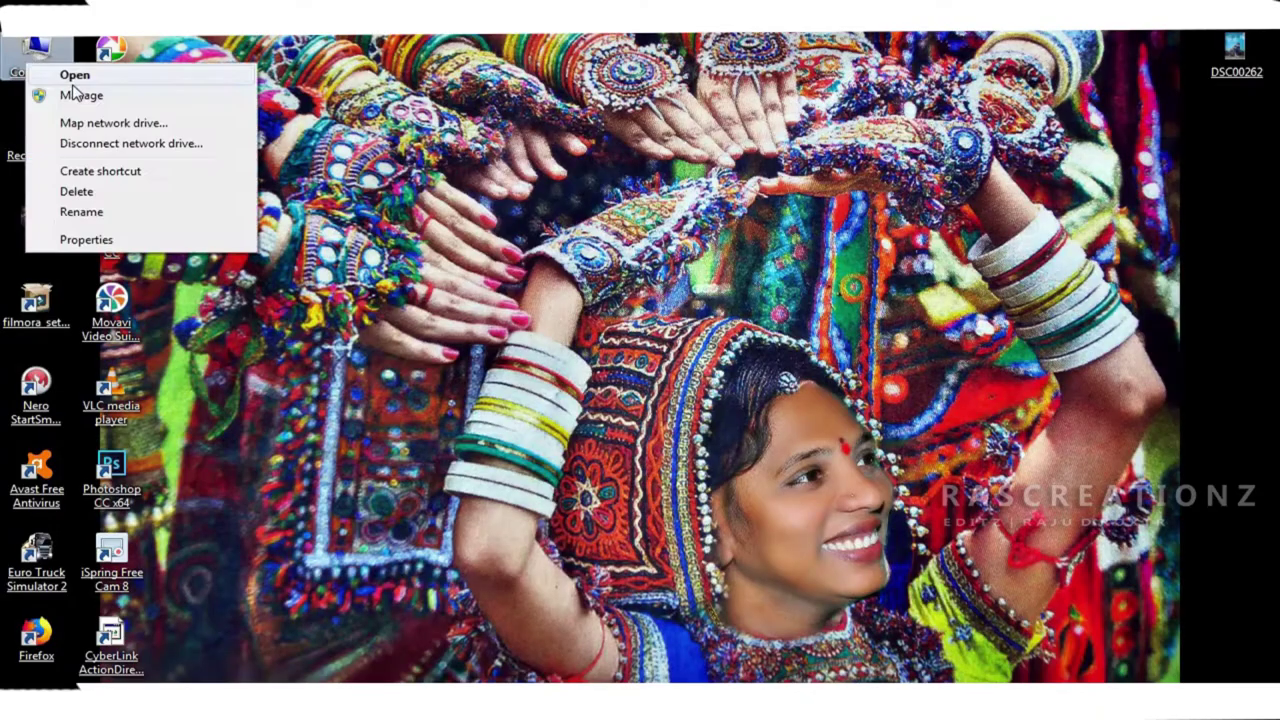
double_click(969, 88)
double_click(443, 210)
double_click(556, 165)
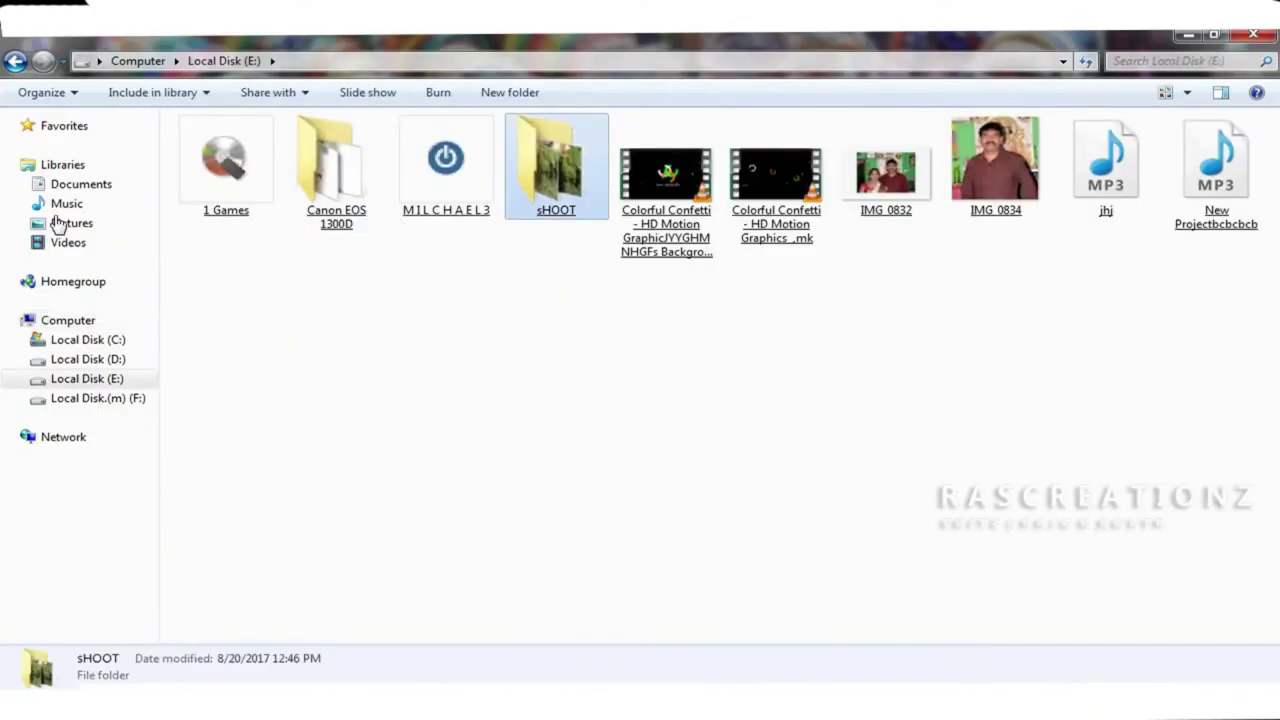
Step: Preview the photos in Picasa and open the hands-raised photo in Photoshop
right_click(503, 277)
left_click(586, 289)
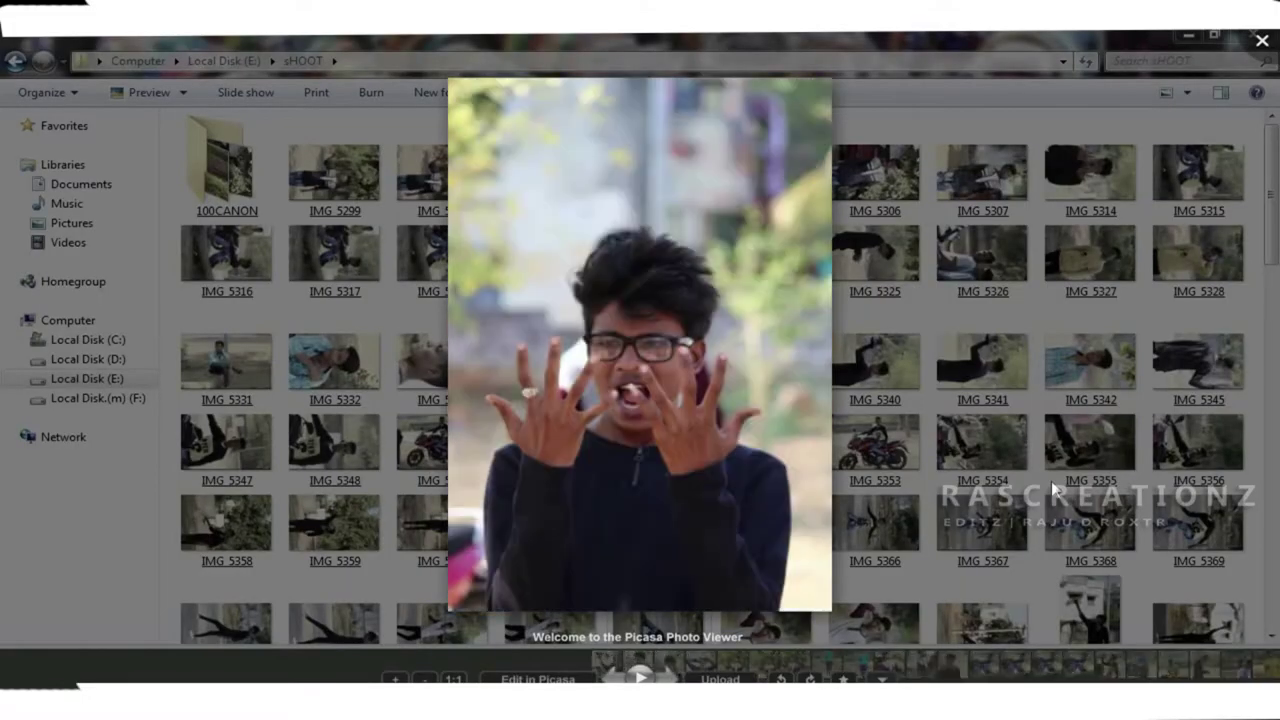
left_click(620, 637)
left_click(739, 358)
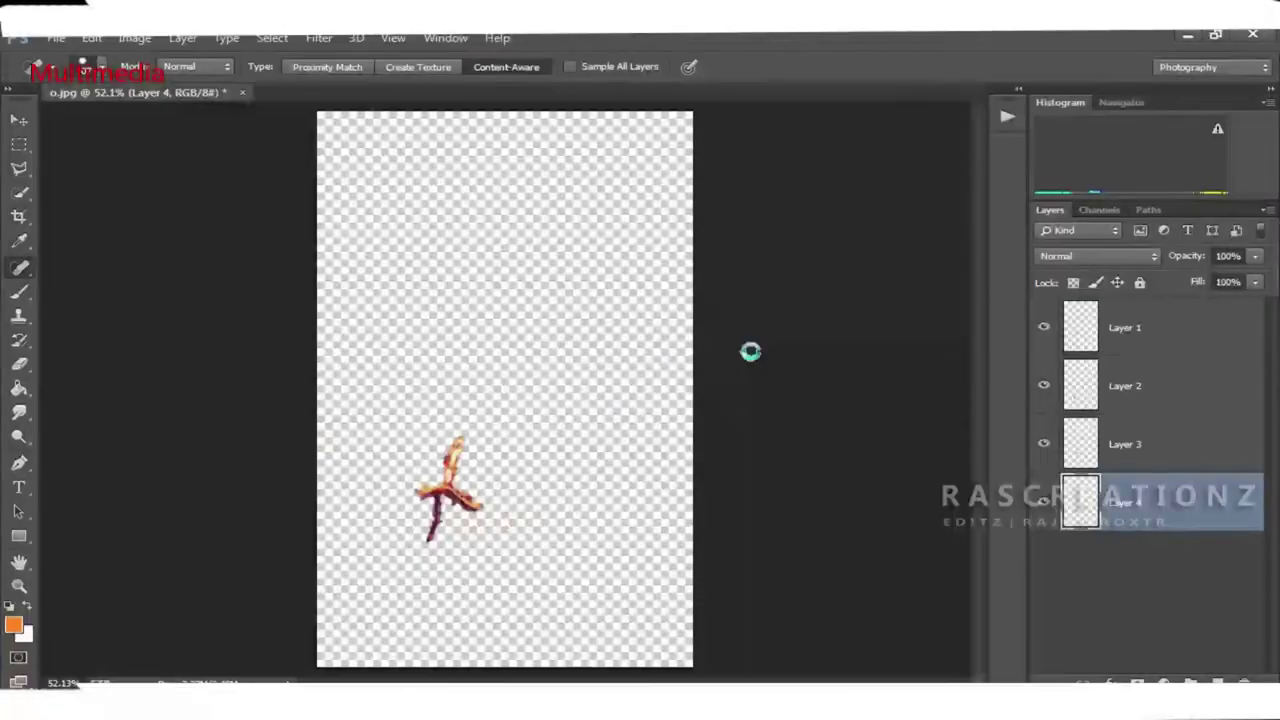
Step: Fit the photo on screen and apply the Nik Collection filter to it
key("z")
right_click(472, 382)
left_click(515, 393)
left_click(318, 38)
left_click(712, 448)
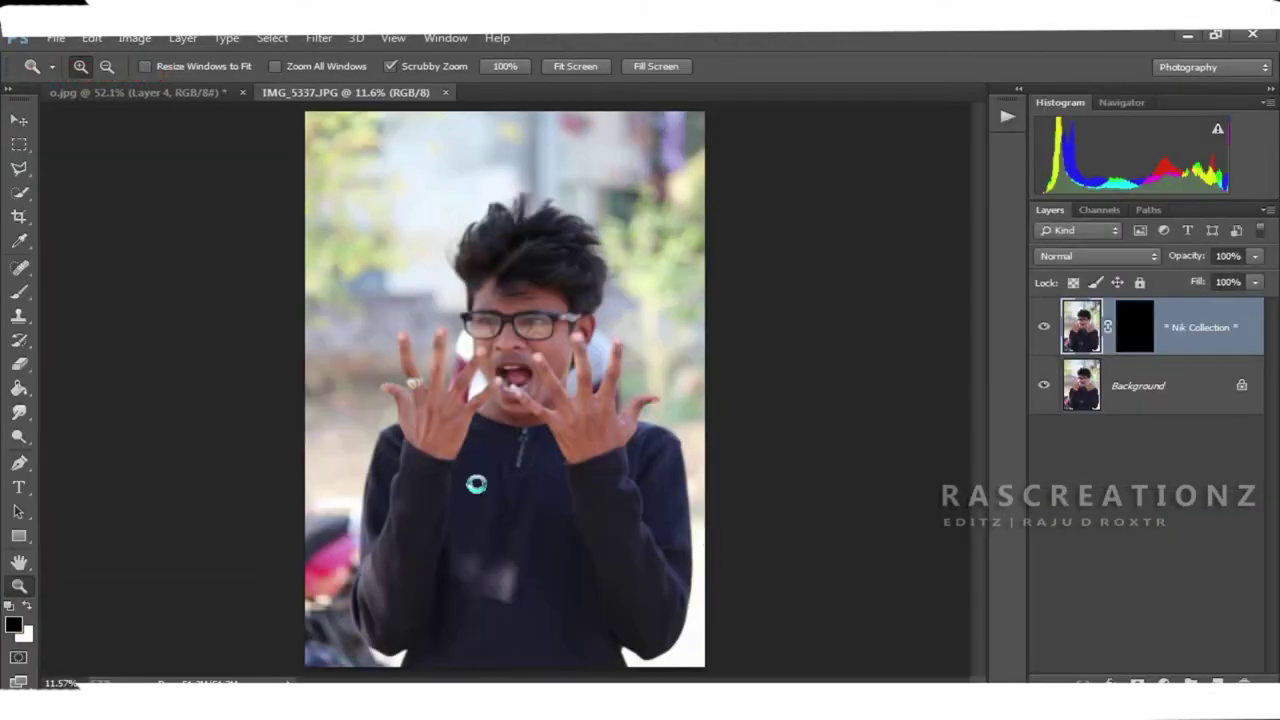
Step: Flatten the image into a single Background layer
right_click(1124, 328)
left_click(743, 600)
left_click(743, 589)
key("ctrl+minus")
key("ctrl+minus")
Step: Deepen the photo's blacks with a Selective Color adjustment and fit it on screen
left_click(134, 37)
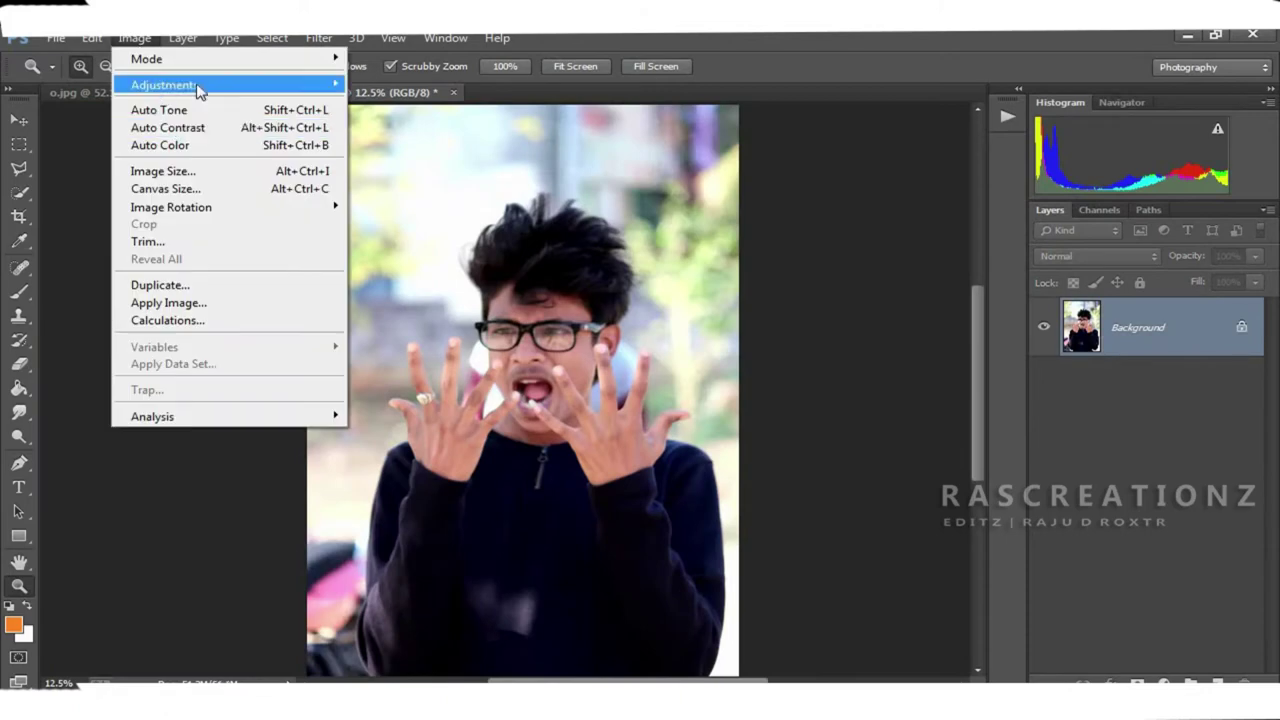
left_click(497, 366)
left_click(775, 388)
left_click(1004, 188)
key("z")
right_click(560, 326)
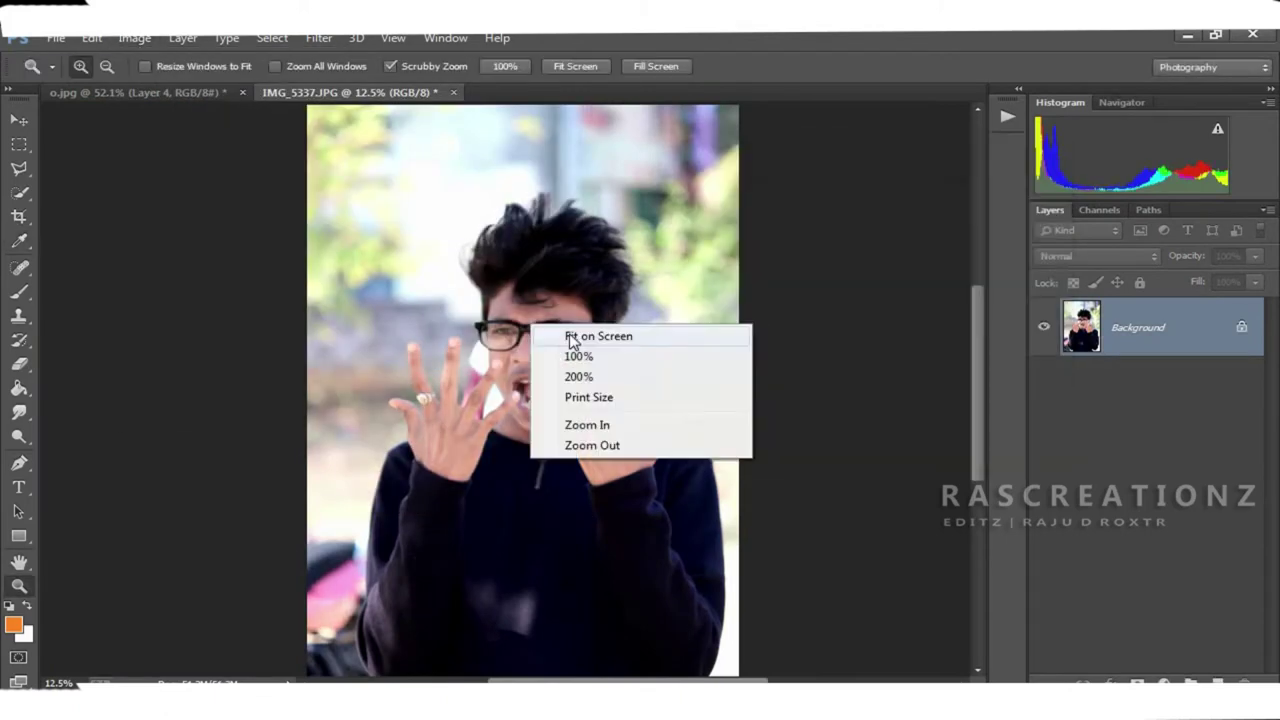
left_click(580, 334)
left_click(22, 194)
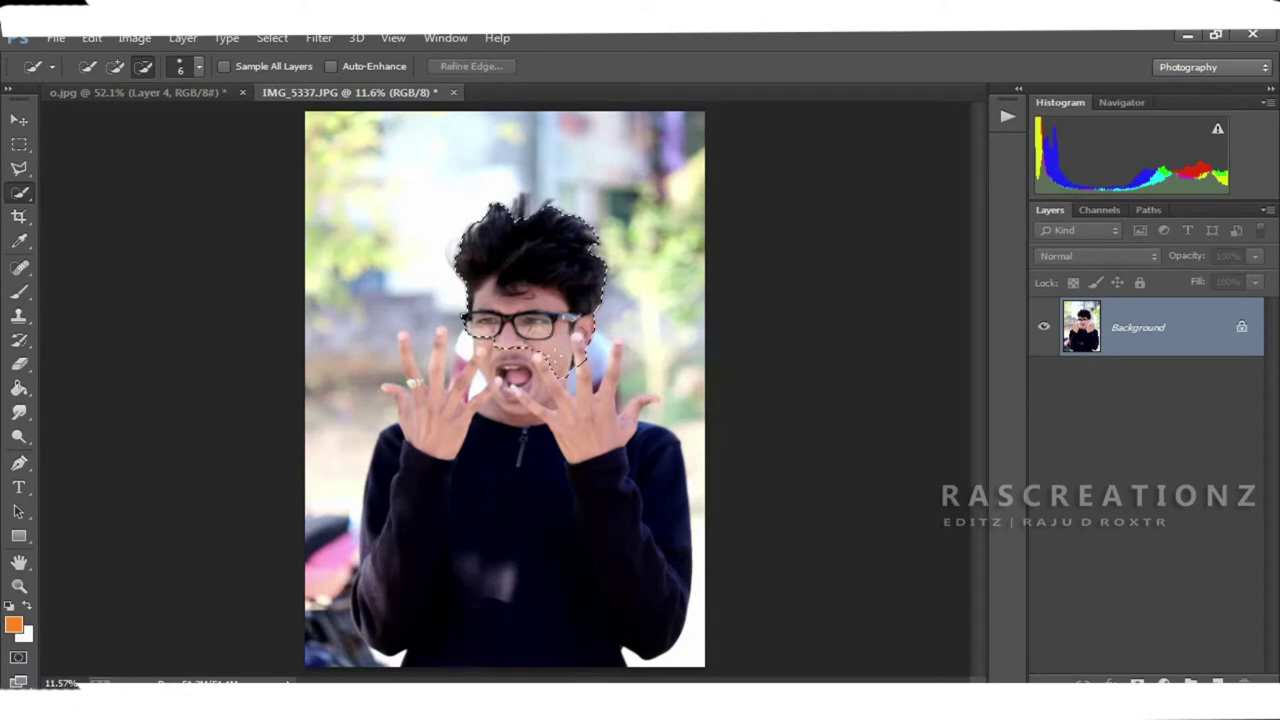
Step: Paint a quick selection over the man's body sides, bottom edge and both hands' fingers
left_click_drag(388, 535, 417, 604)
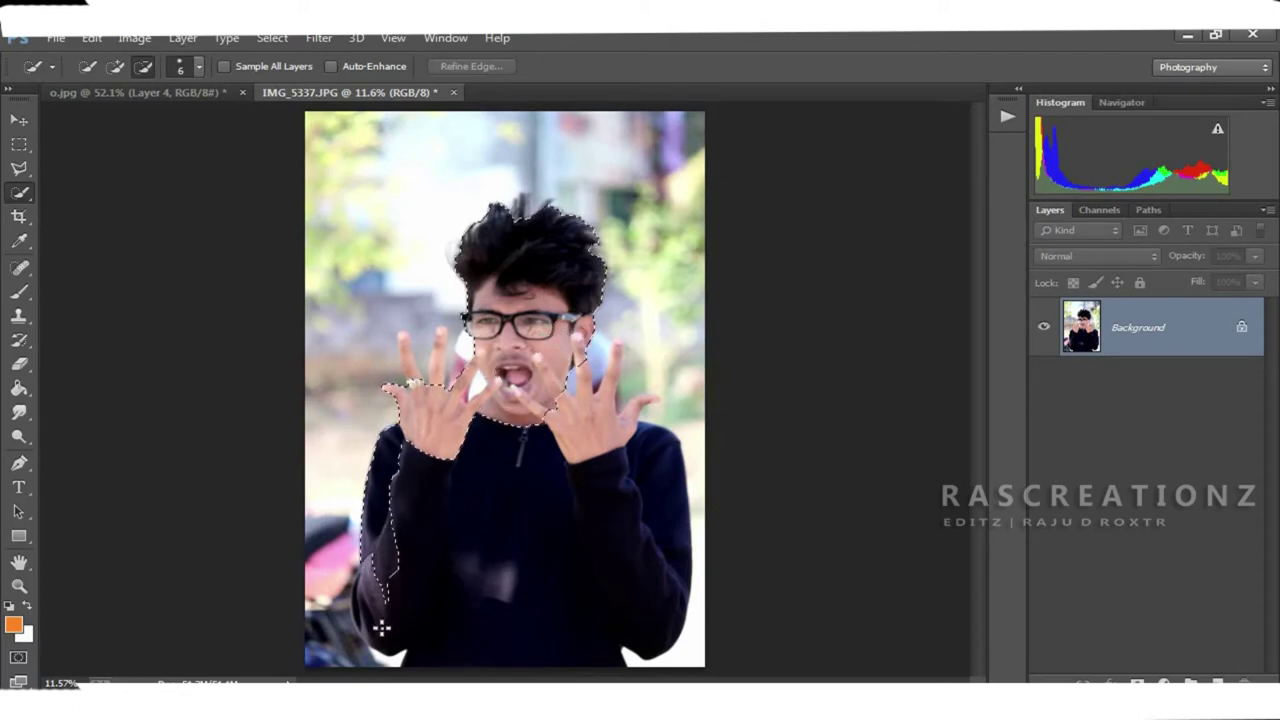
left_click_drag(417, 604, 600, 554)
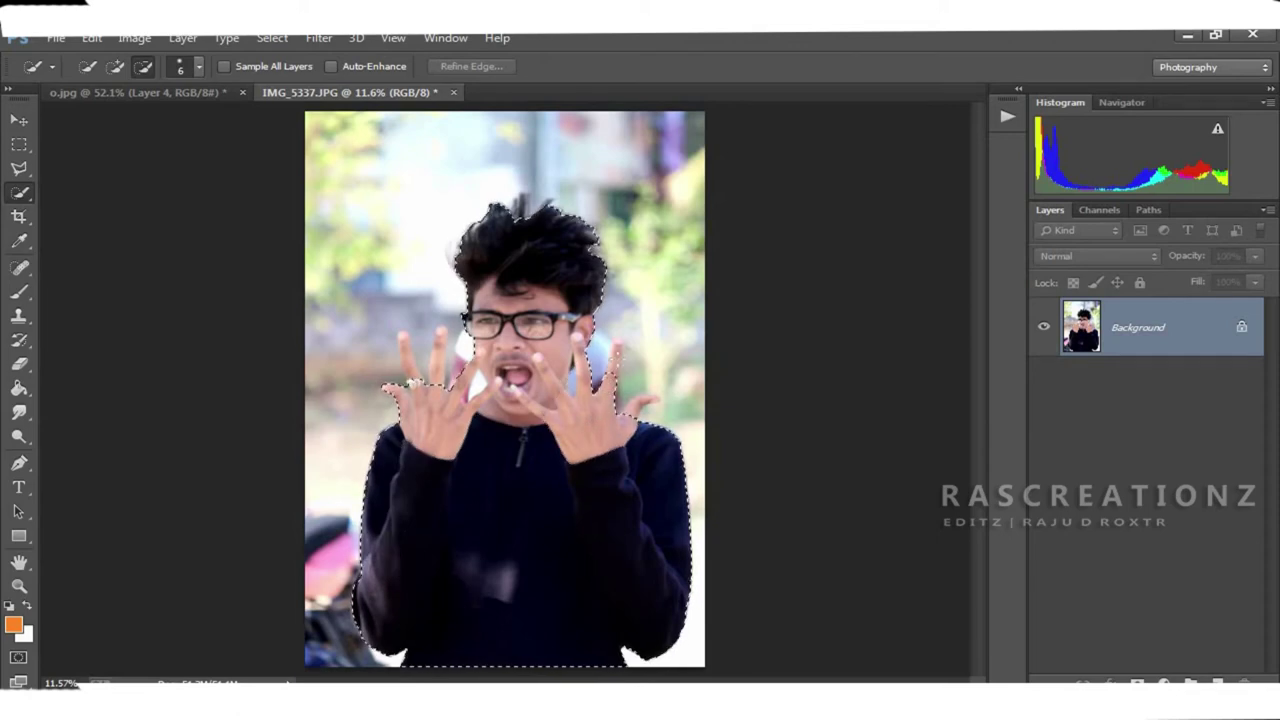
left_click_drag(628, 406, 655, 398)
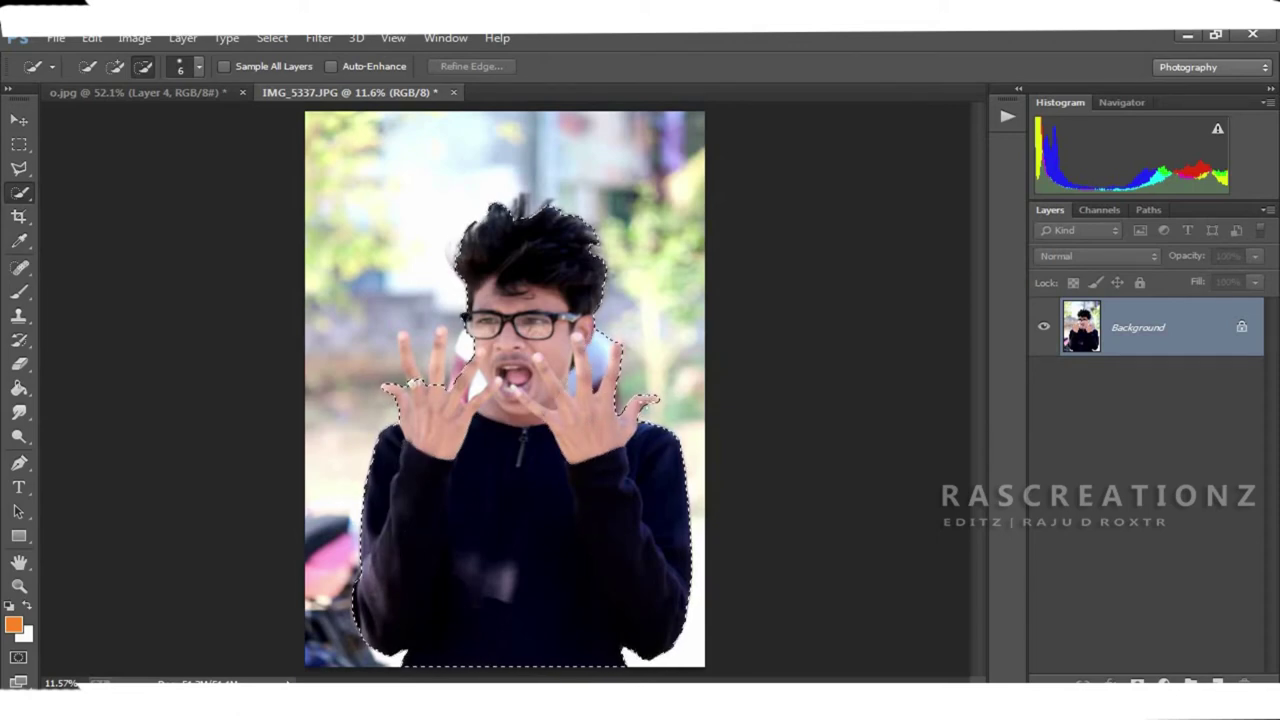
left_click_drag(410, 381, 436, 358)
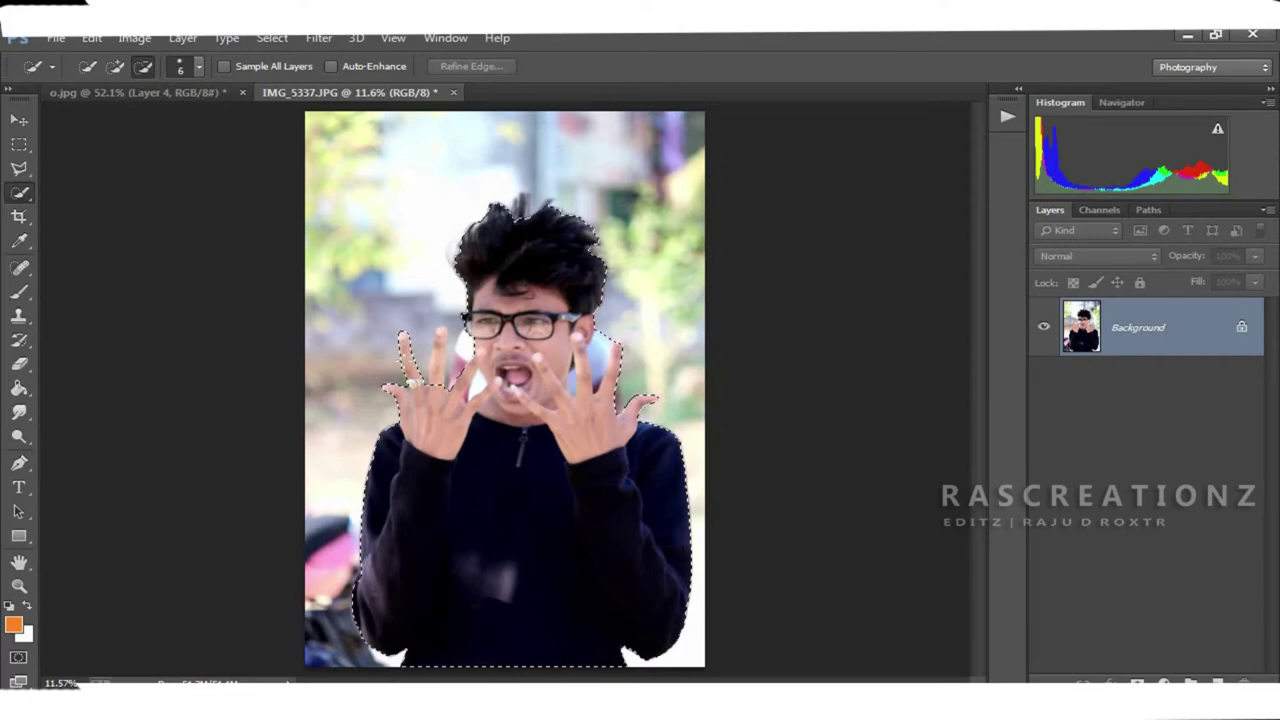
key("ctrl+d")
Step: Zoom in on the raised hands and refine the selection along the middle and ring fingers
key("z")
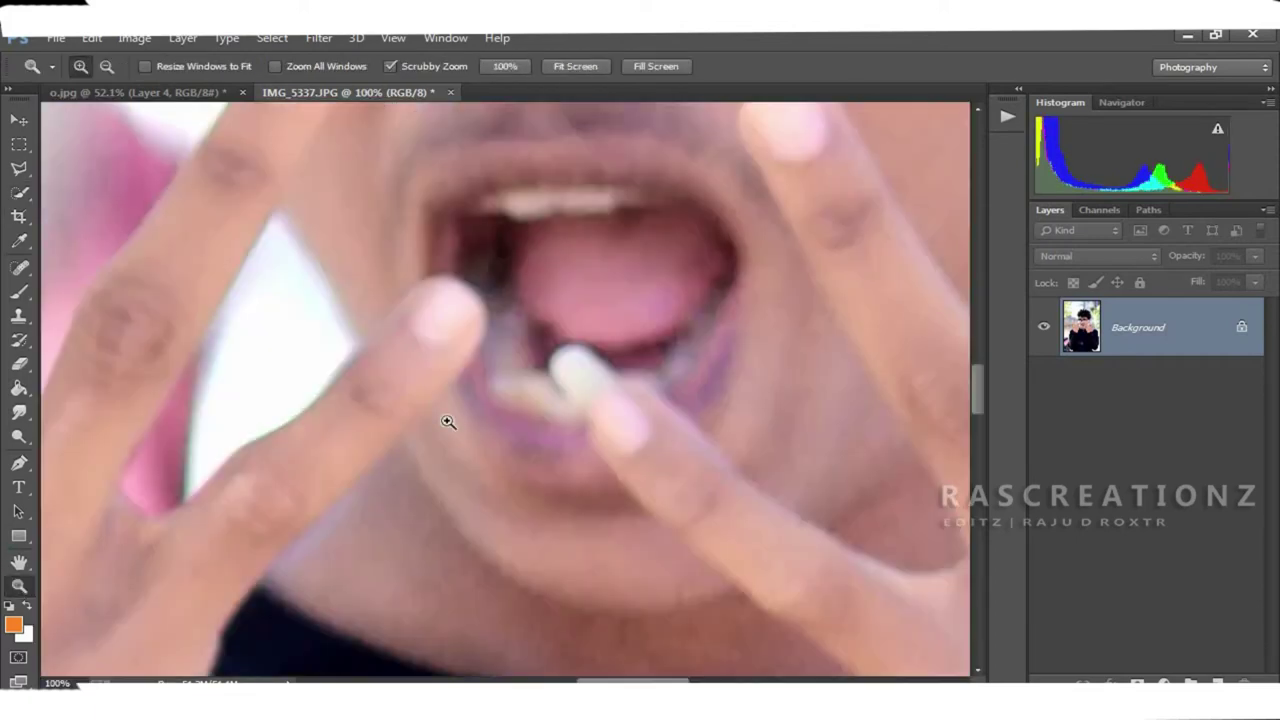
left_click_drag(443, 423, 493, 467)
left_click(493, 467)
left_click(435, 420)
key("w")
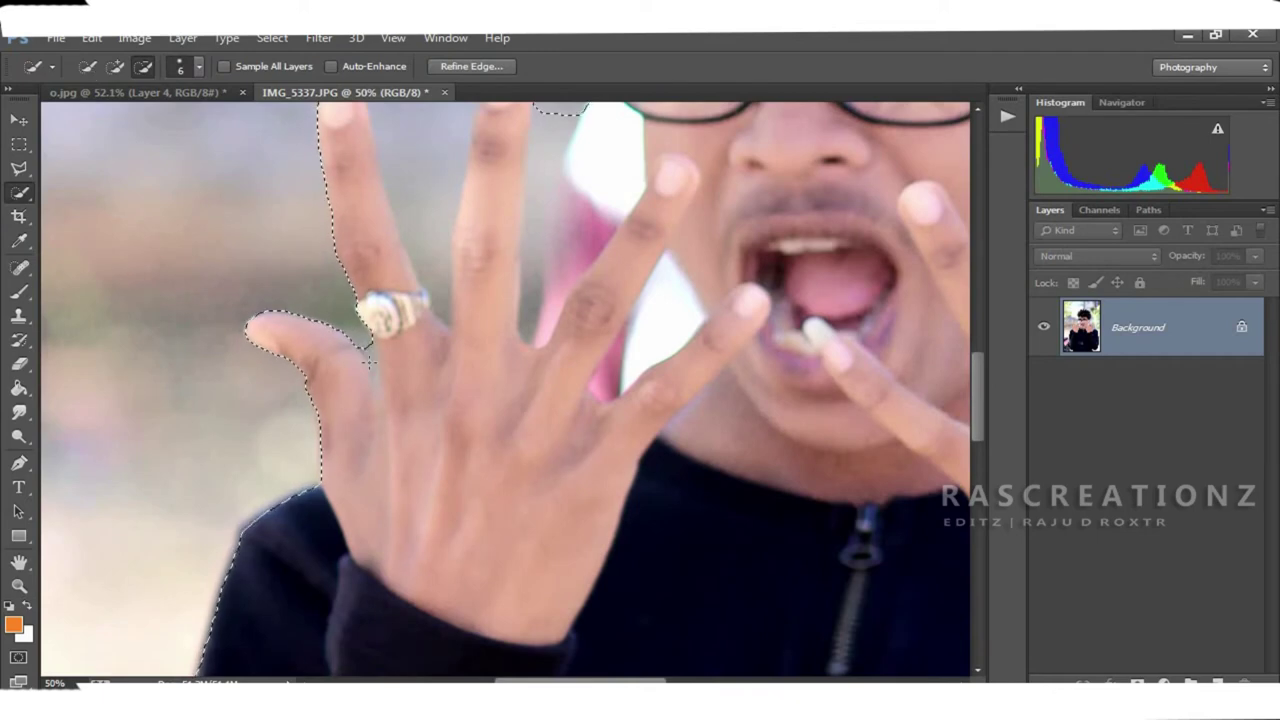
scroll(400, 400, "up", 3)
left_click(425, 435)
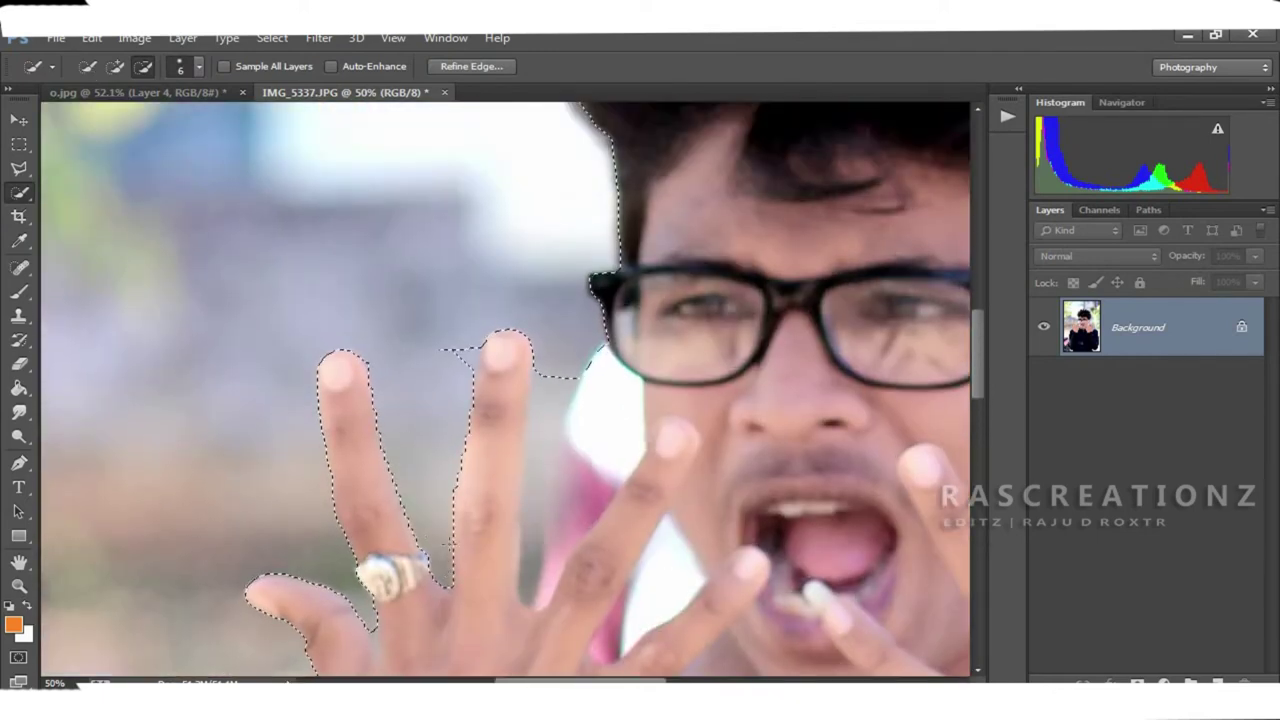
left_click_drag(558, 392, 550, 492)
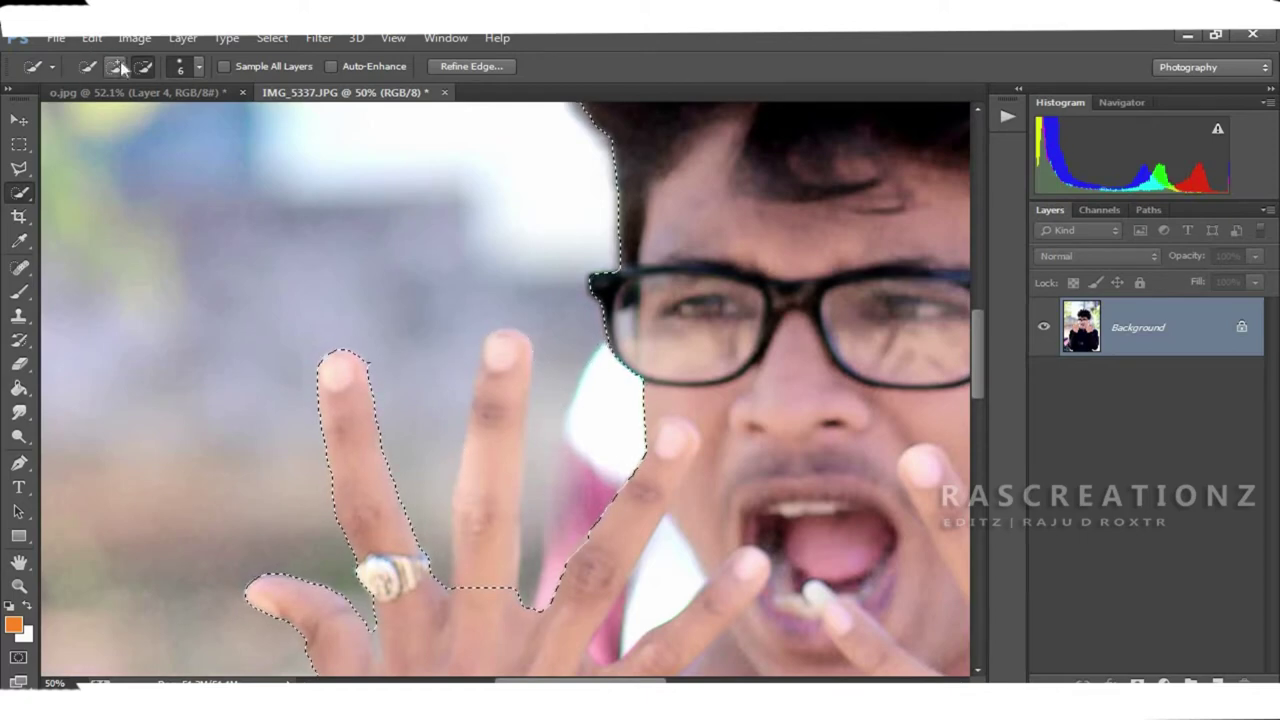
left_click_drag(500, 349, 493, 495)
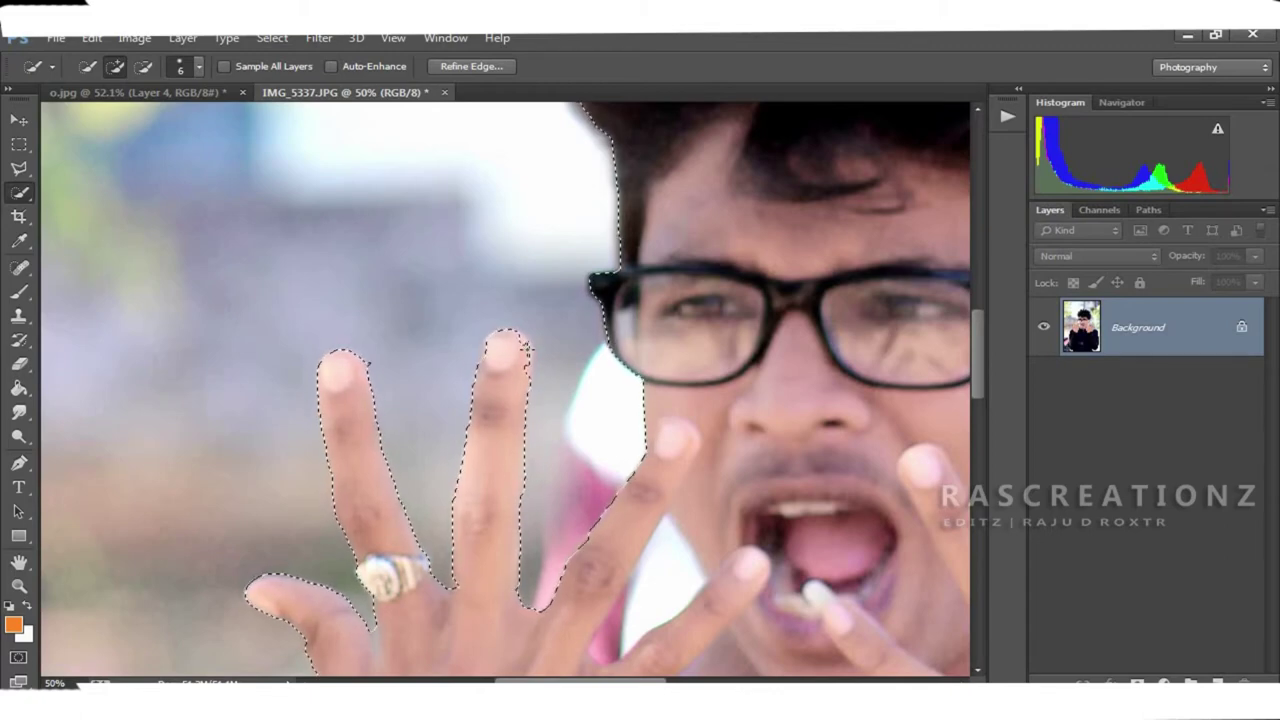
Step: Subtract the white, pink and bluish background gaps between the fingers from the selection
key("alt")
left_click_drag(719, 597, 651, 588)
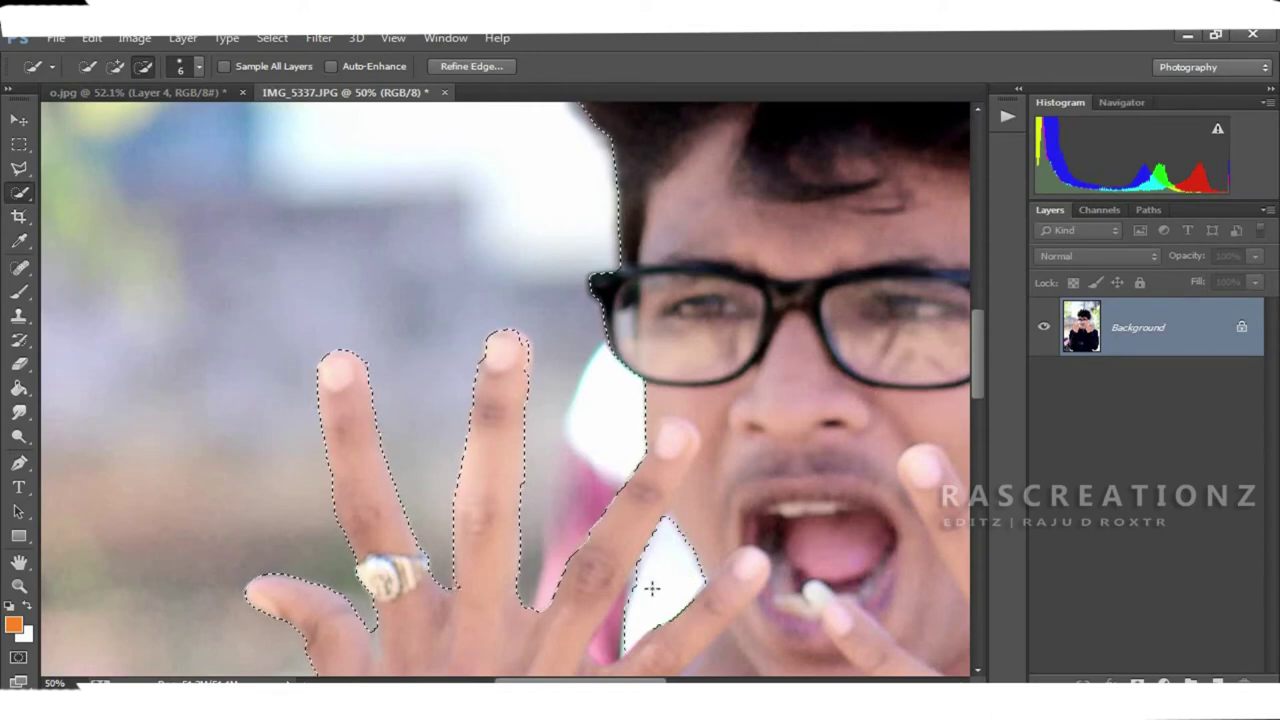
left_click_drag(607, 645, 623, 622)
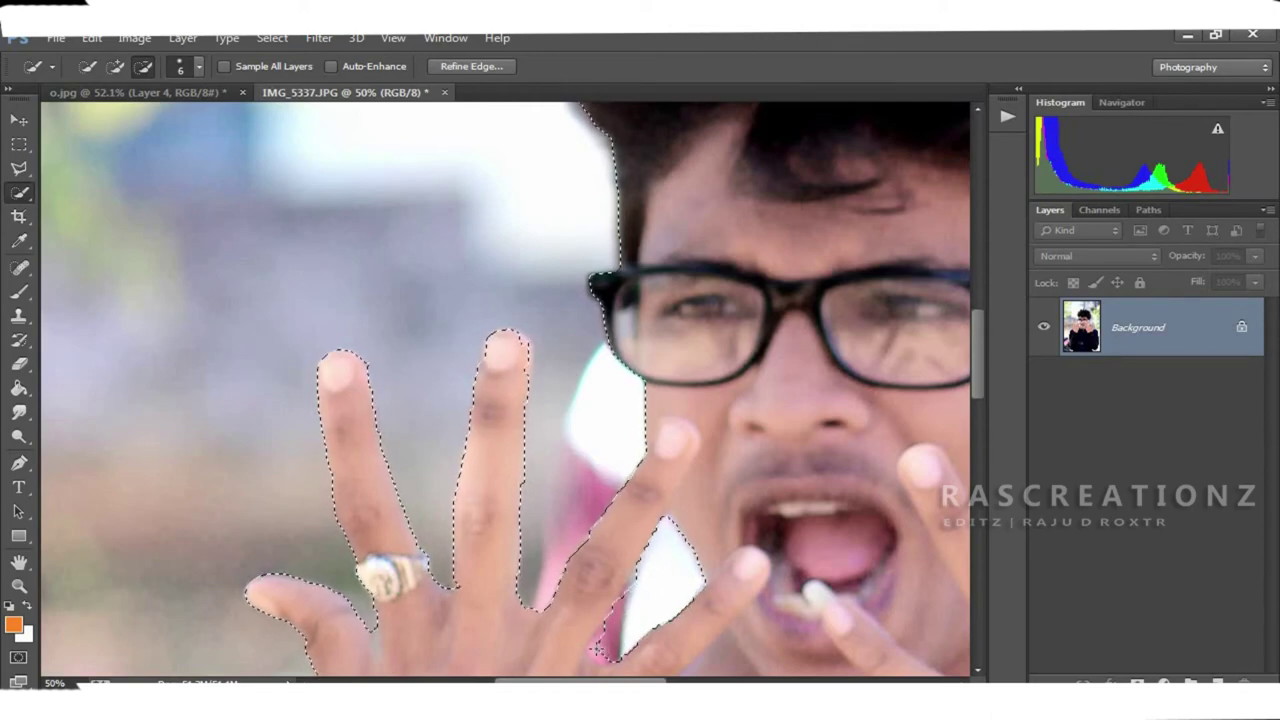
left_click_drag(978, 378, 984, 402)
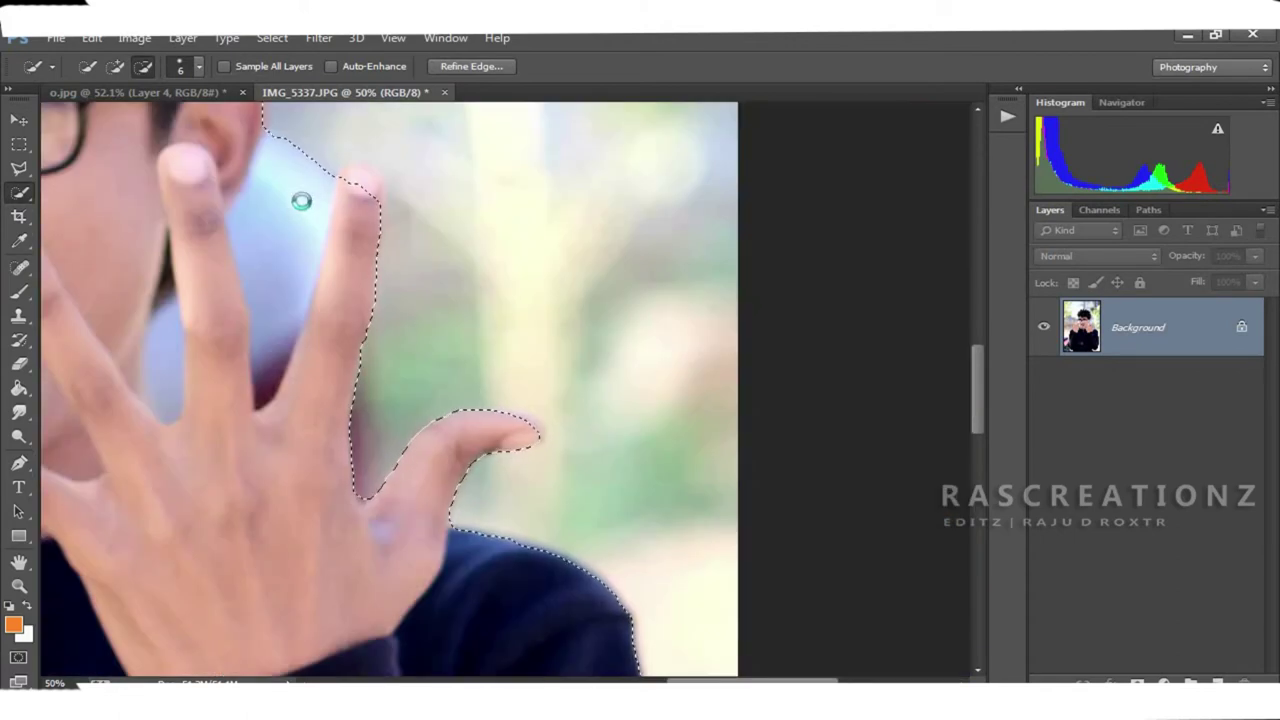
left_click_drag(301, 201, 280, 270)
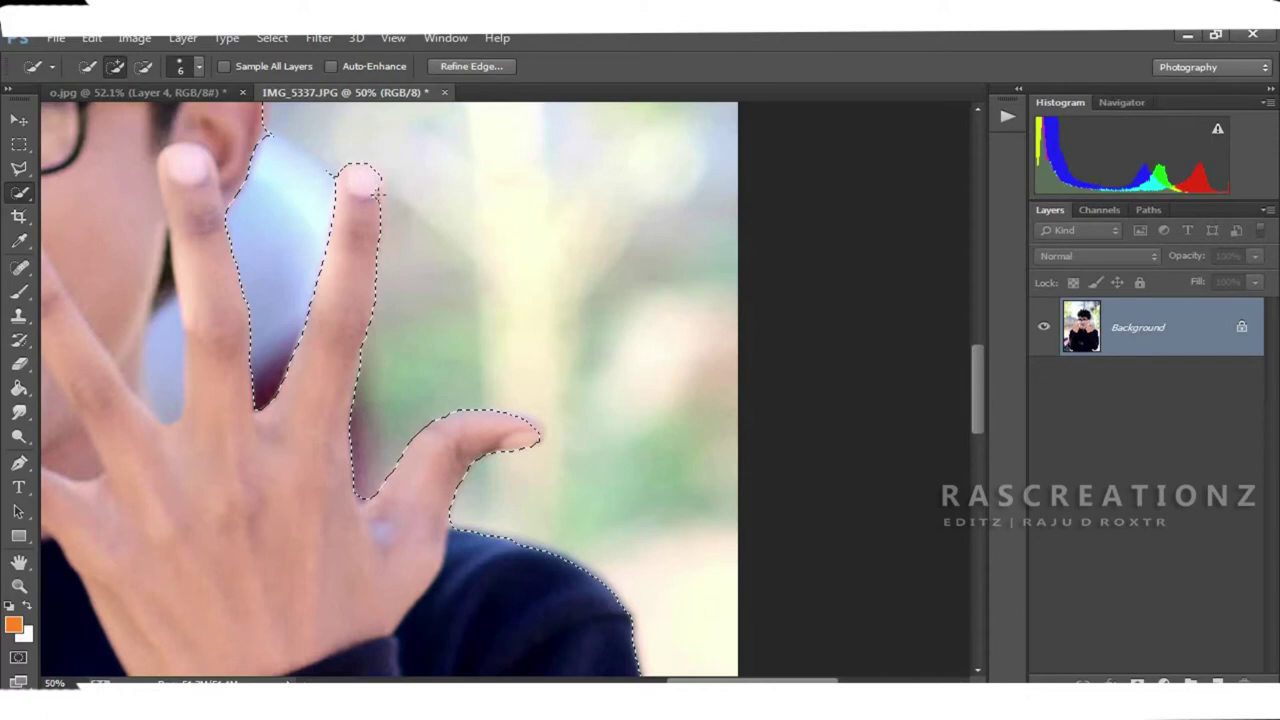
left_click(145, 68)
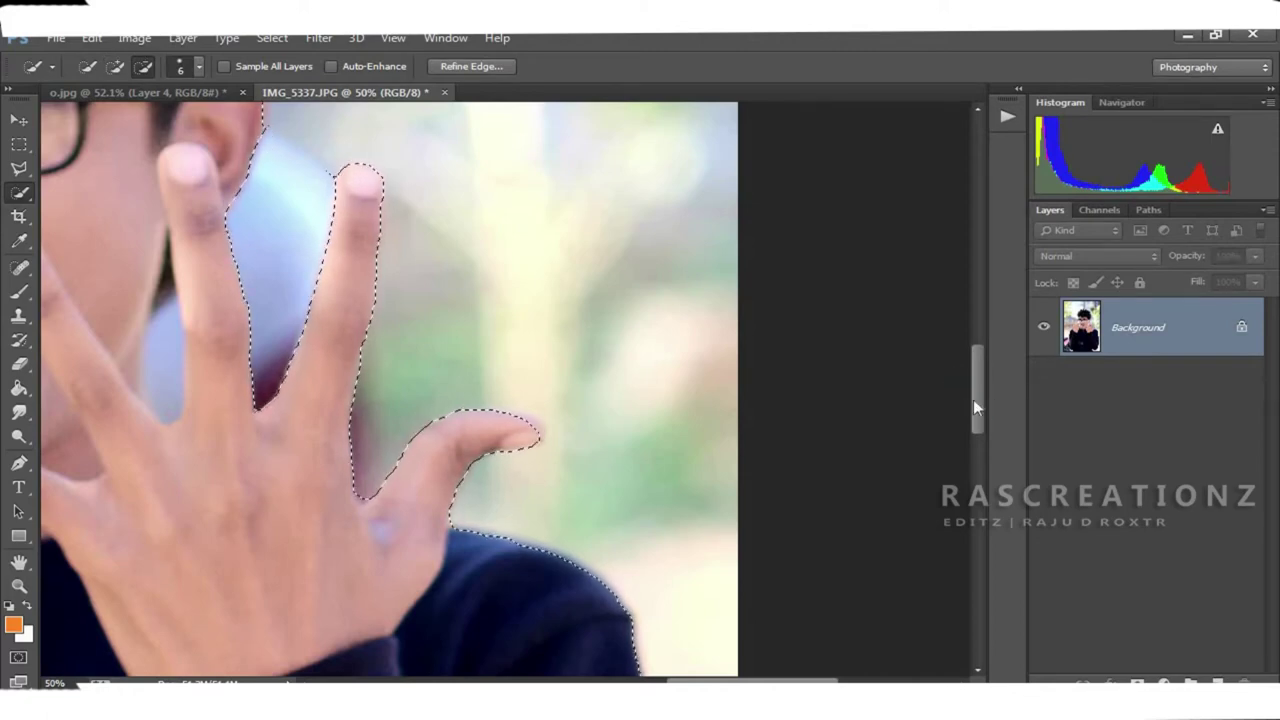
left_click_drag(973, 399, 973, 369)
Step: Fit the photo on screen and cut the selected young man out
key("z")
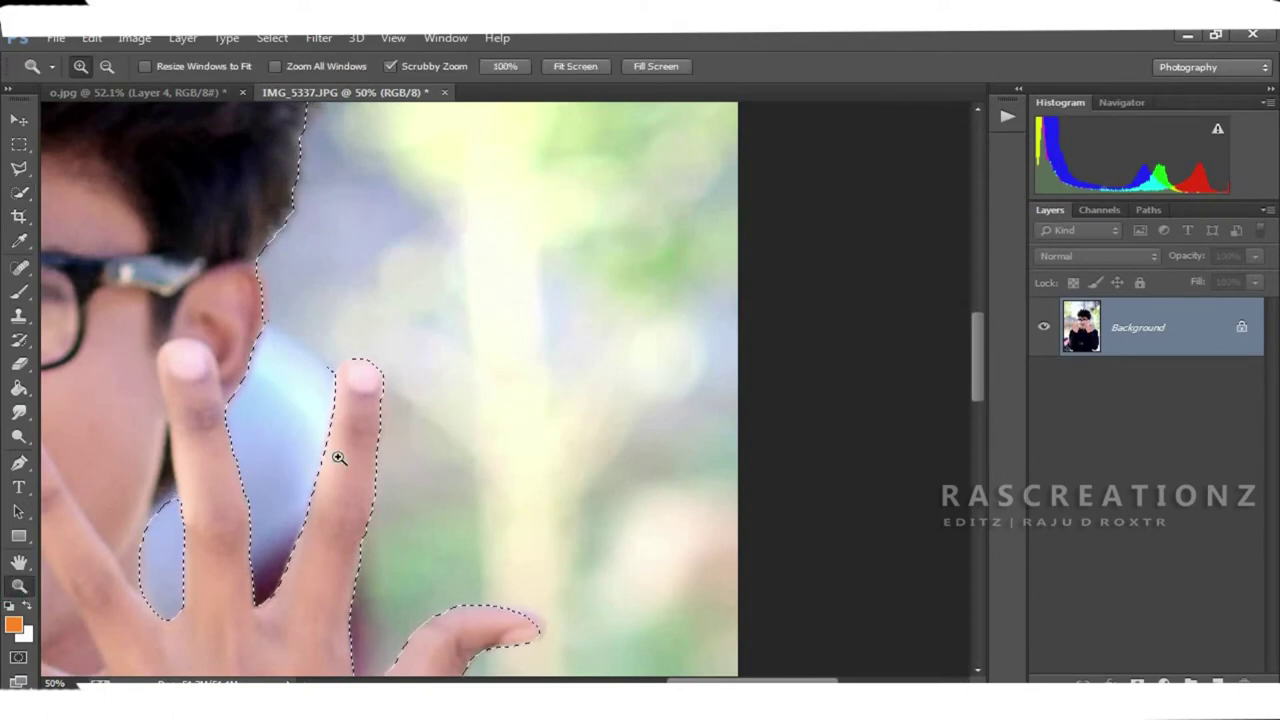
key("ctrl+0")
left_click(91, 37)
left_click(140, 141)
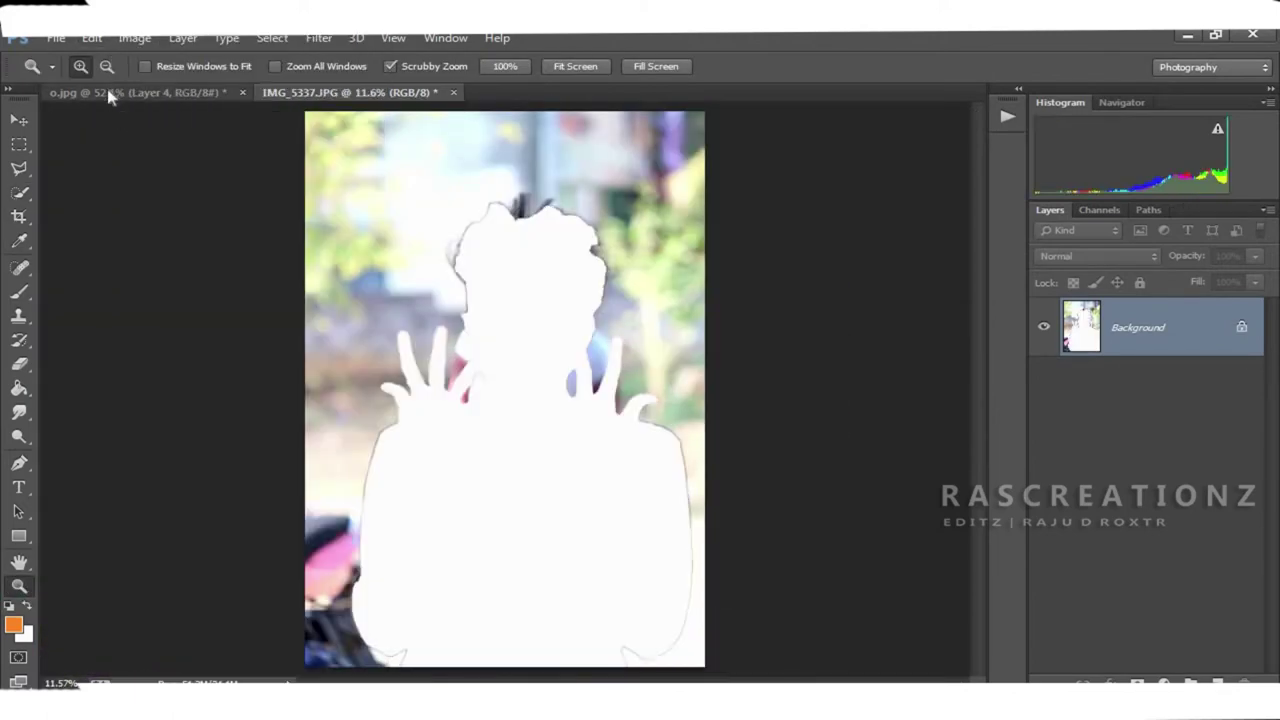
Step: Paste the young man onto a new layer and delete the Background layer
left_click(91, 37)
left_click(140, 192)
left_click(1161, 398)
key("Delete")
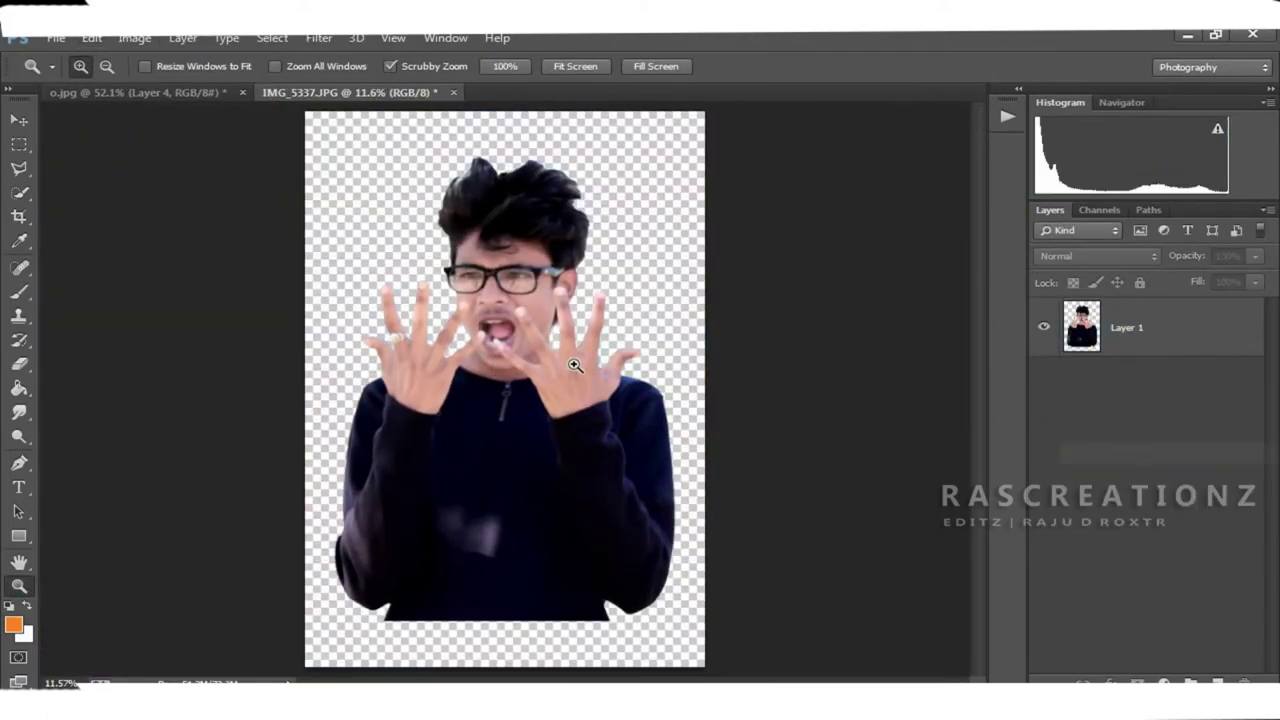
Step: Select Layer 1 with the Move tool and drag the young man into o.jpg
left_click(19, 120)
left_click(586, 292)
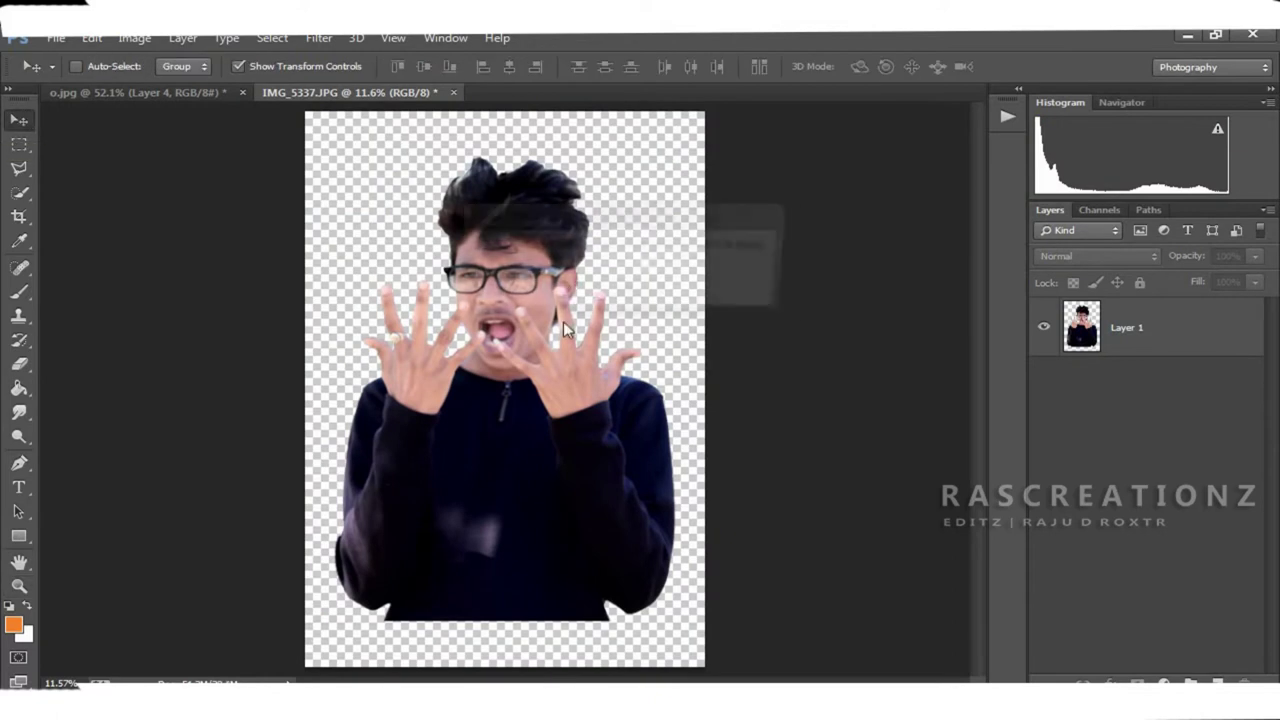
left_click(584, 288)
left_click(1130, 335)
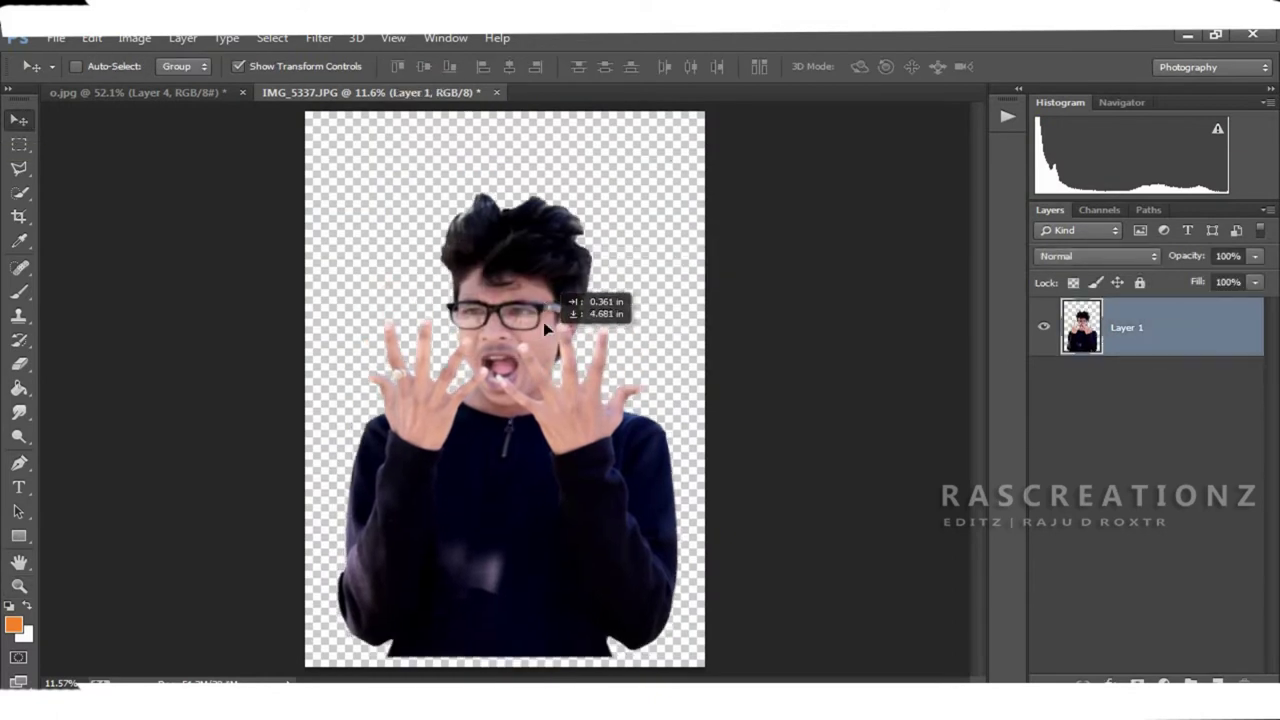
left_click_drag(577, 400, 366, 177)
left_click(56, 38)
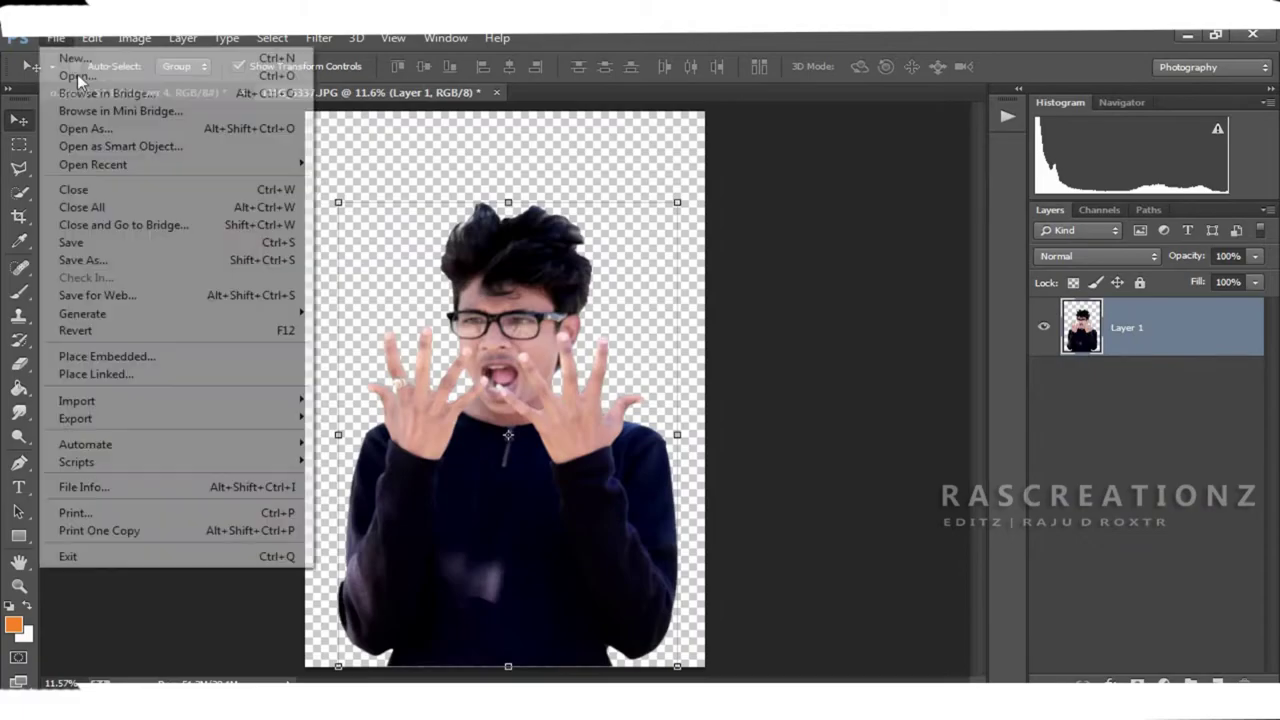
Step: Open the fiery FB_IMG_1515584958556.jpg picture and drag it into the portrait document
left_click(75, 80)
scroll(1040, 300, "down", 2)
scroll(1265, 400, "down", 5)
scroll(1265, 400, "down", 5)
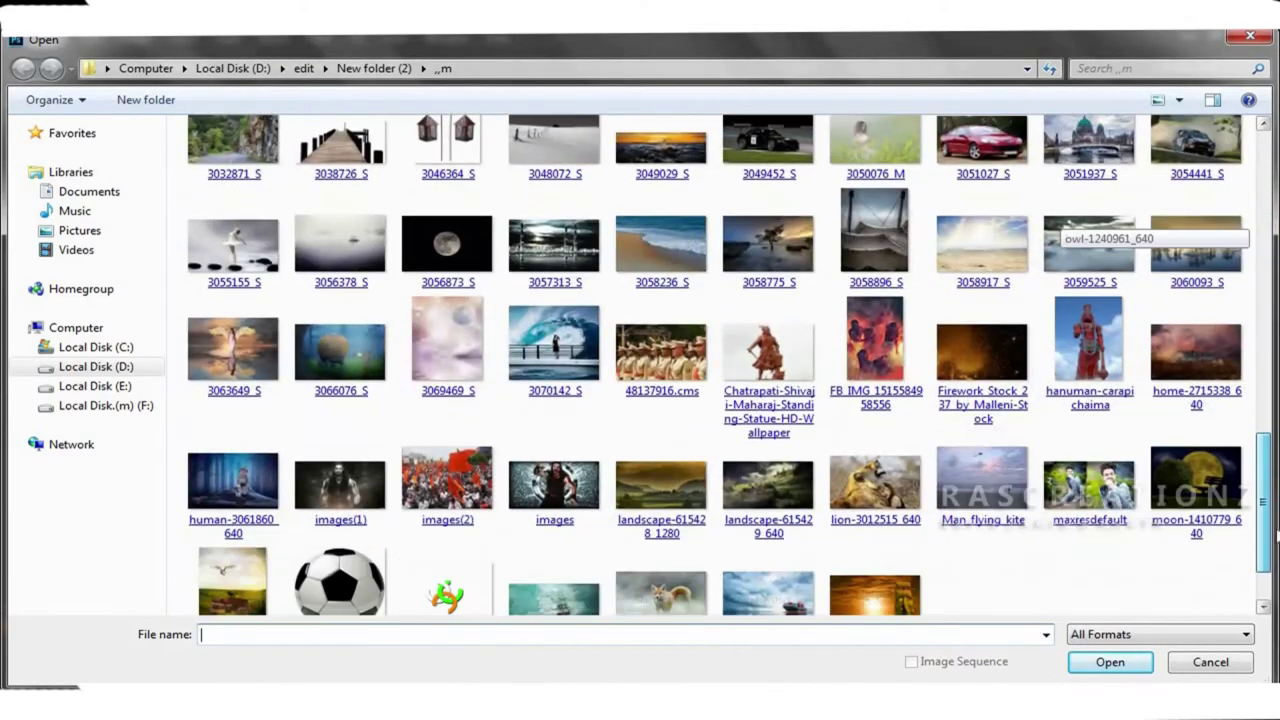
double_click(877, 362)
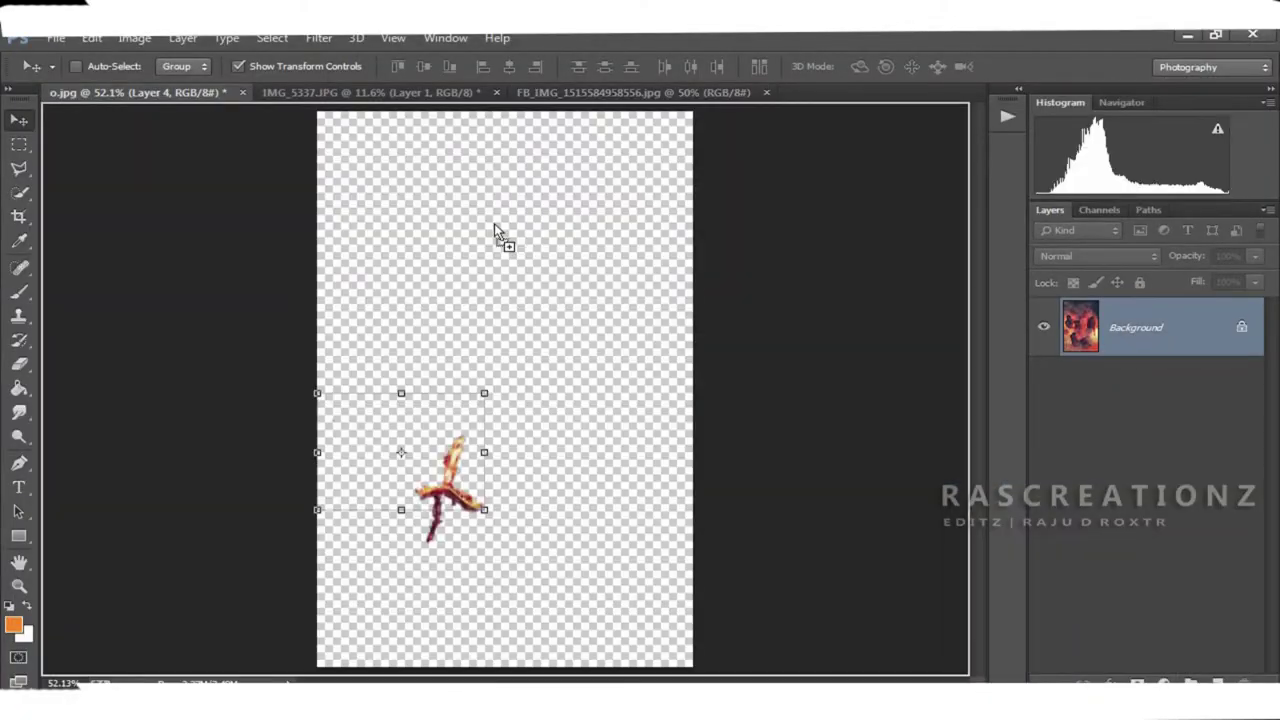
left_click_drag(212, 98, 361, 555)
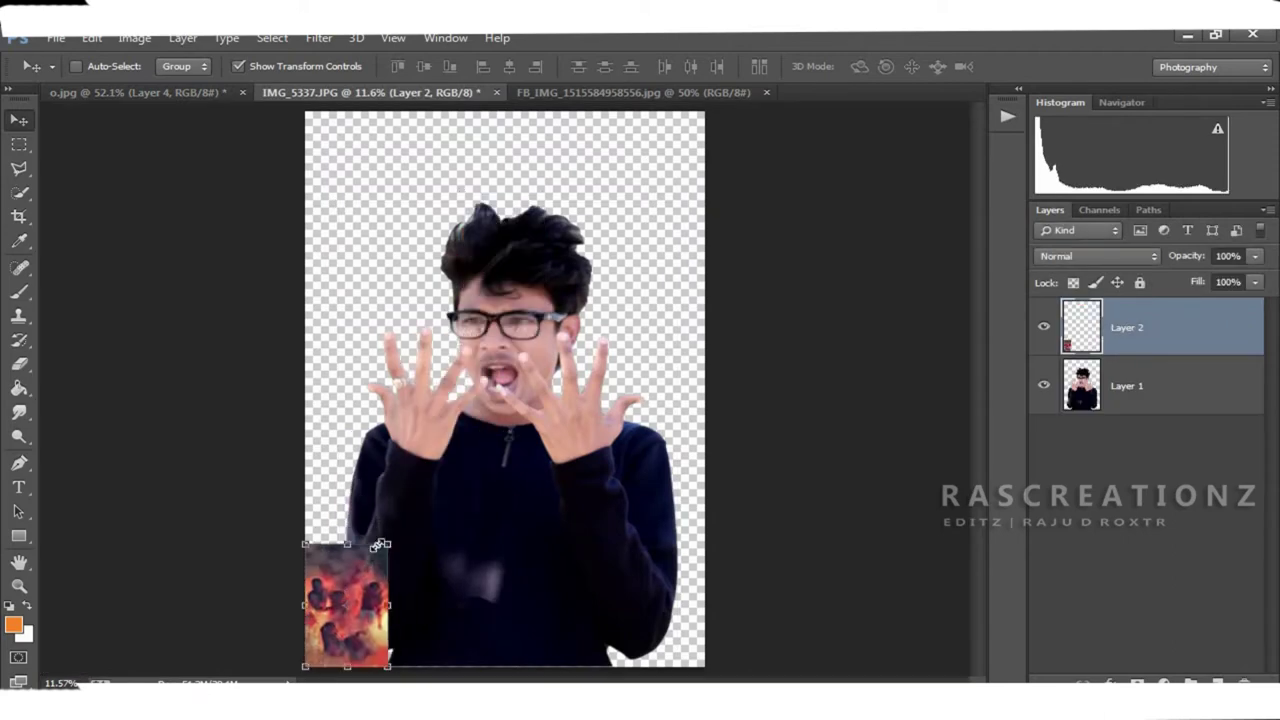
Step: Stretch the fire image with Free Transform to fill the whole canvas
key("ctrl+t")
left_click_drag(421, 475, 705, 111)
left_click(903, 67)
left_click(319, 37)
left_click(640, 237)
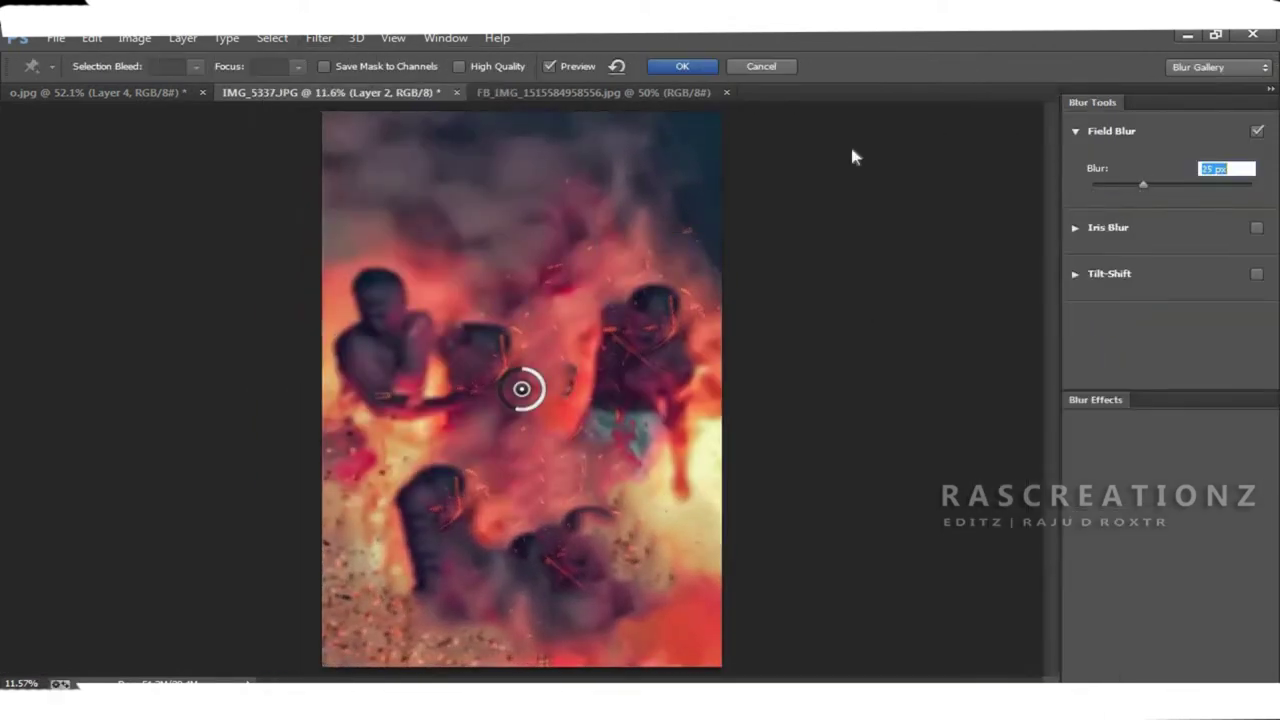
Step: Apply the 15 px Field Blur and move the fire layer beneath the man's layer
left_click(682, 66)
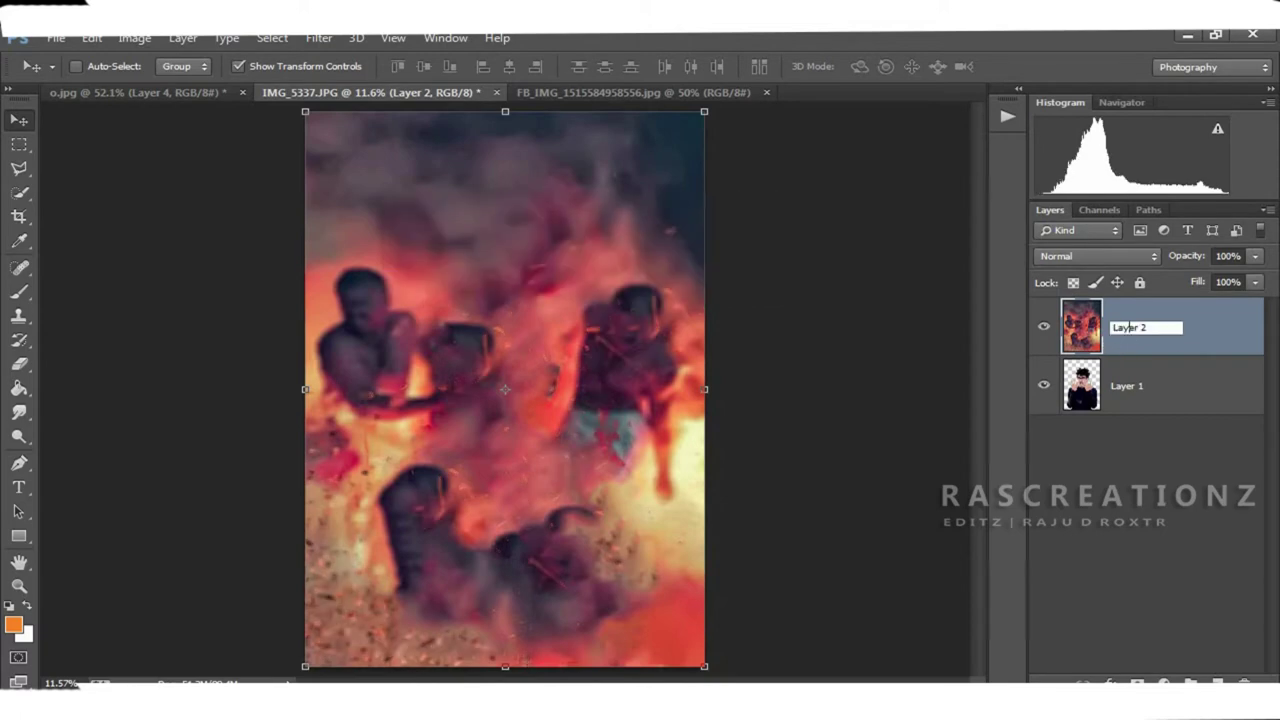
left_click_drag(1208, 342, 1203, 420)
Step: Shrink the man's layer slightly, nudge him right, and fit the image on screen
left_click(1183, 340)
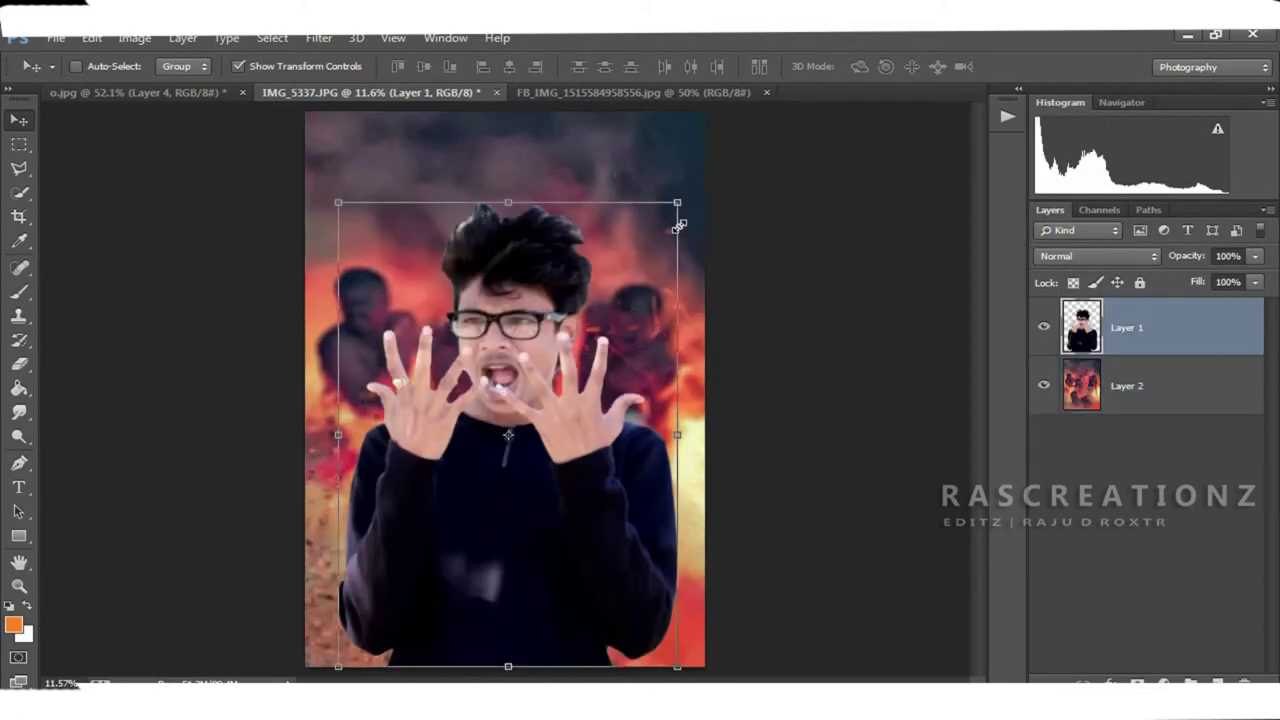
left_click_drag(678, 208, 636, 268)
key("Return")
left_click_drag(344, 268, 365, 272)
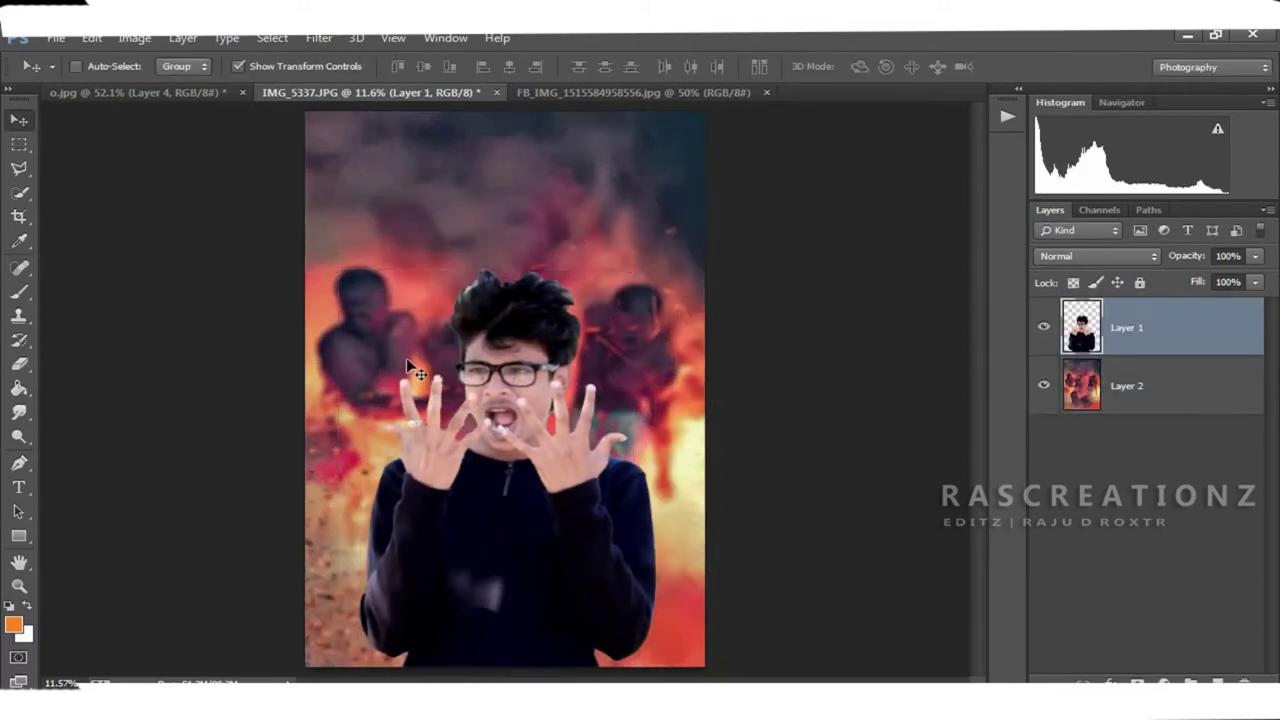
key("ctrl+t")
key("Return")
key("ctrl+1")
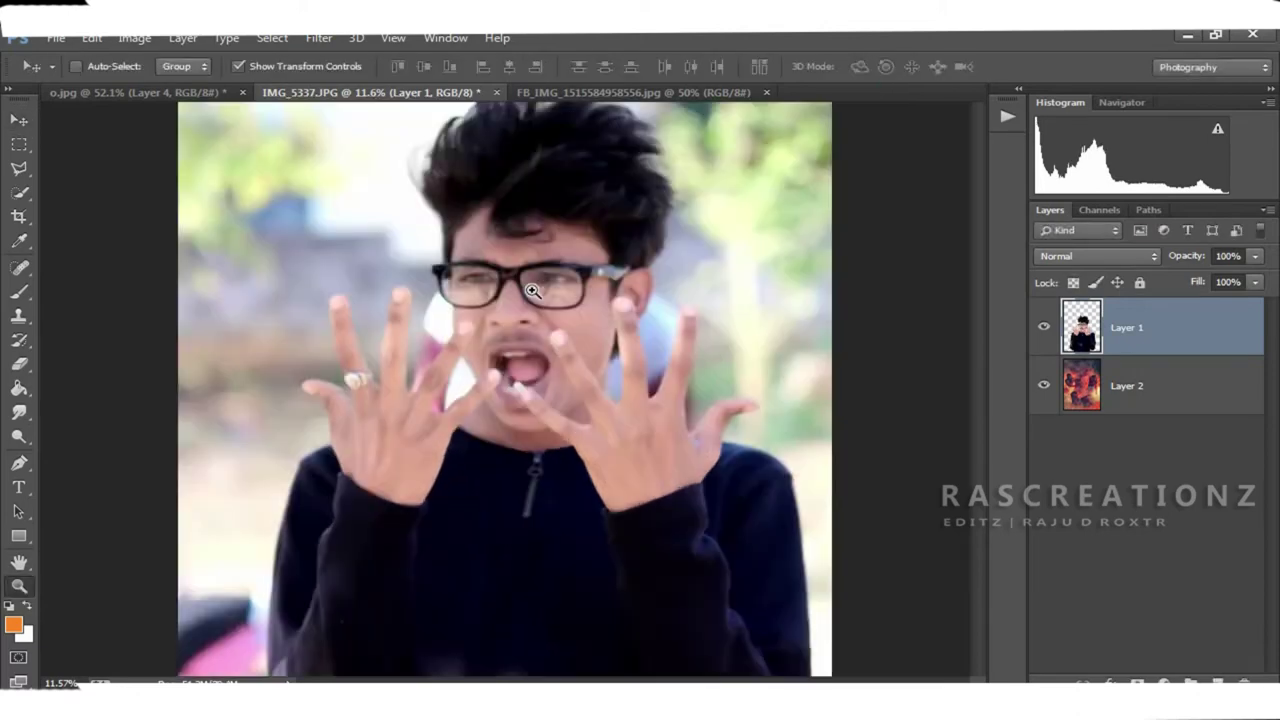
key("z")
right_click(575, 276)
left_click(641, 286)
Step: Erase and smudge the hair edges into spiky strands, then fit the view
key("e")
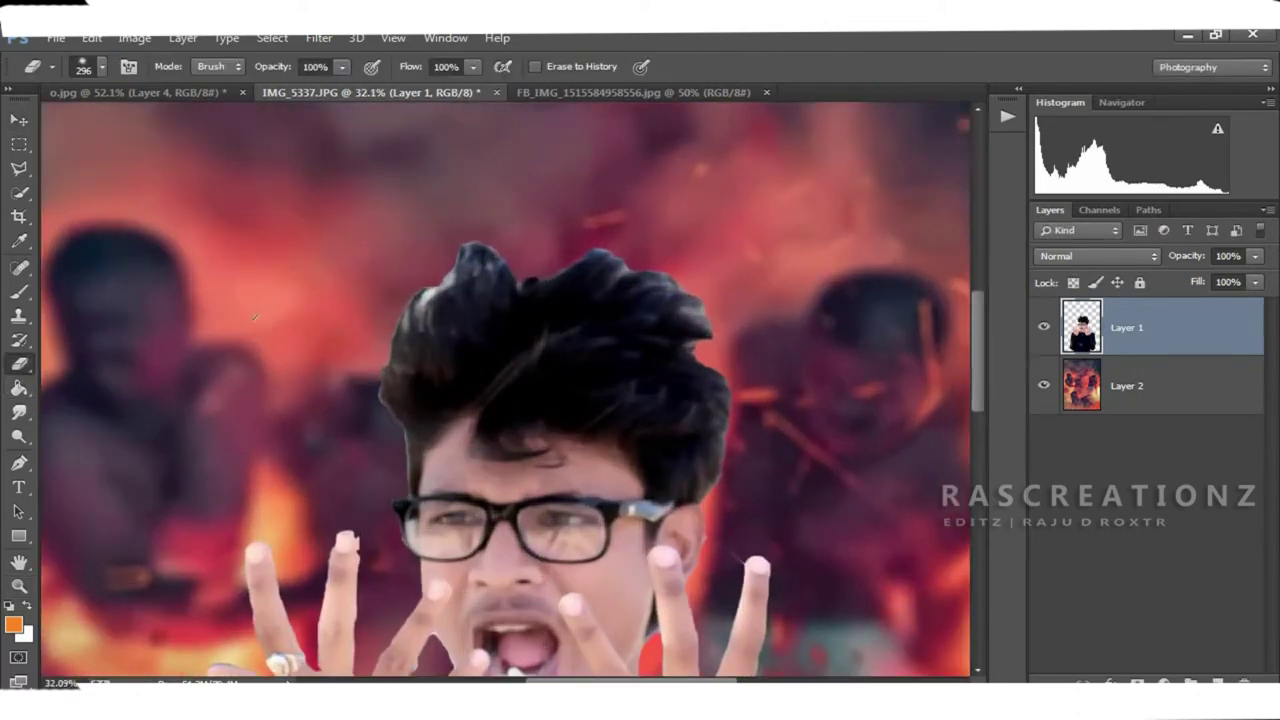
right_click(418, 302)
right_click(580, 250)
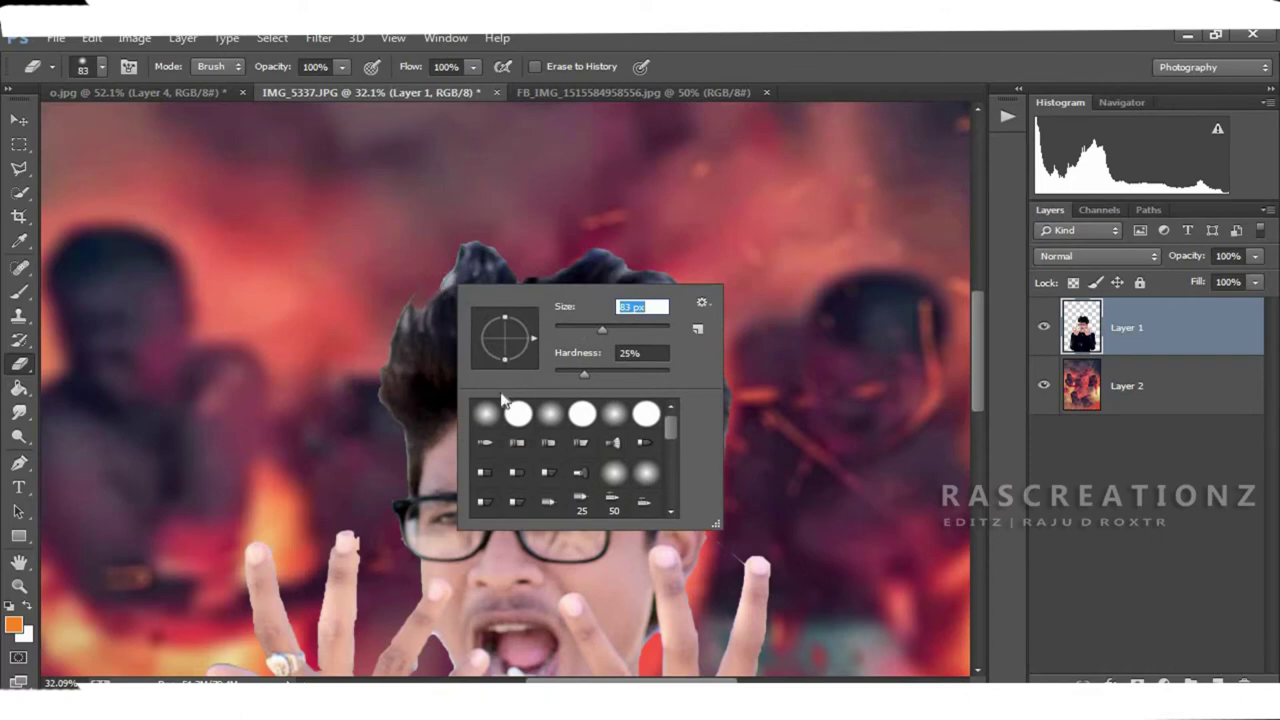
left_click(440, 271)
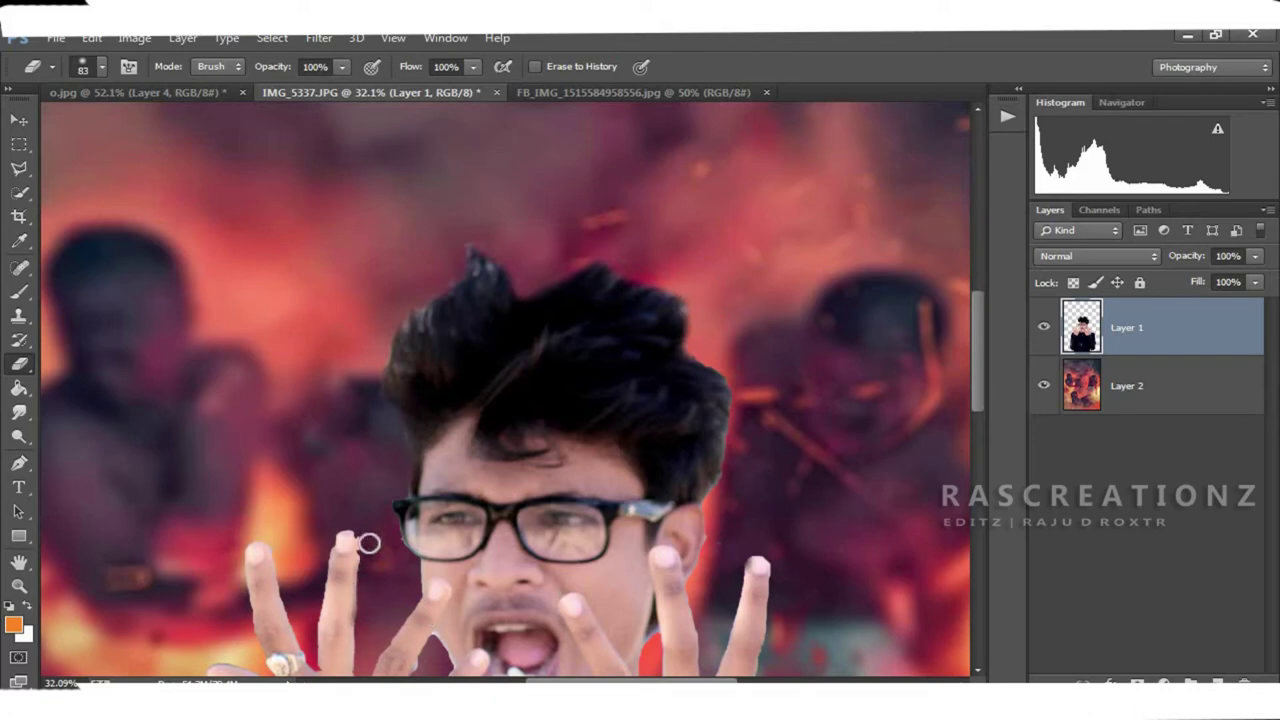
key("r")
right_click(665, 422)
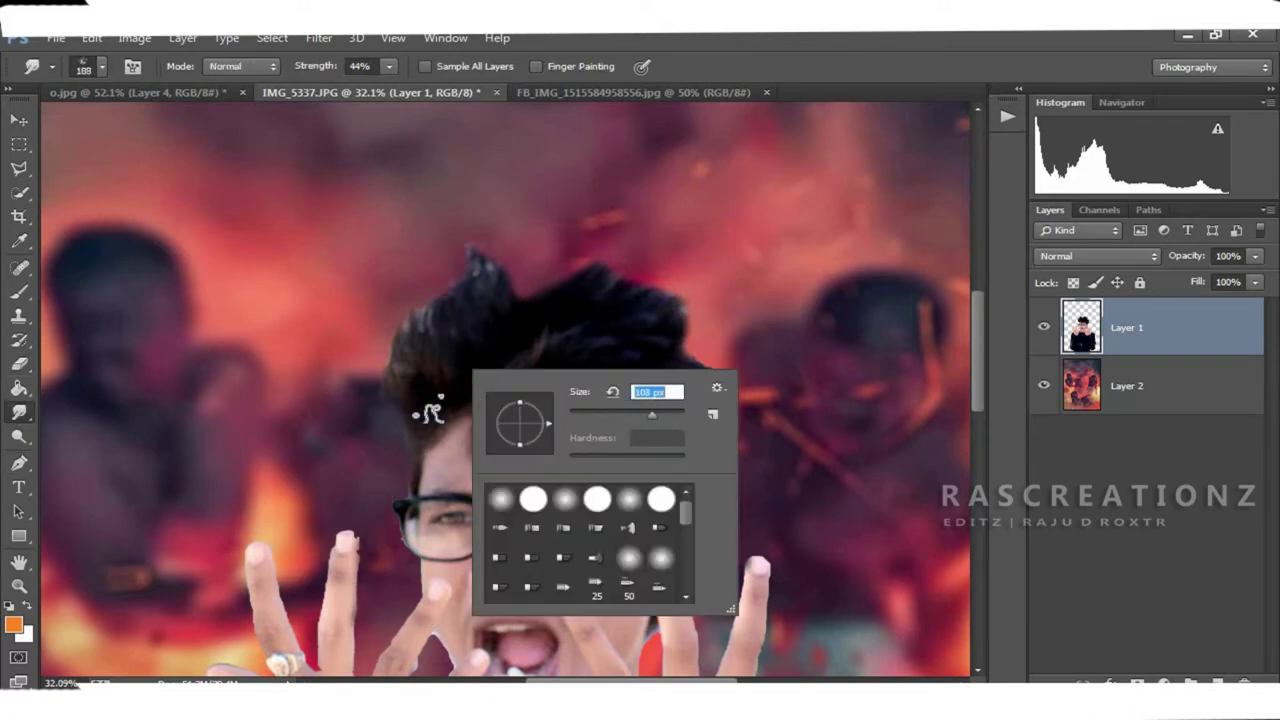
left_click(346, 388)
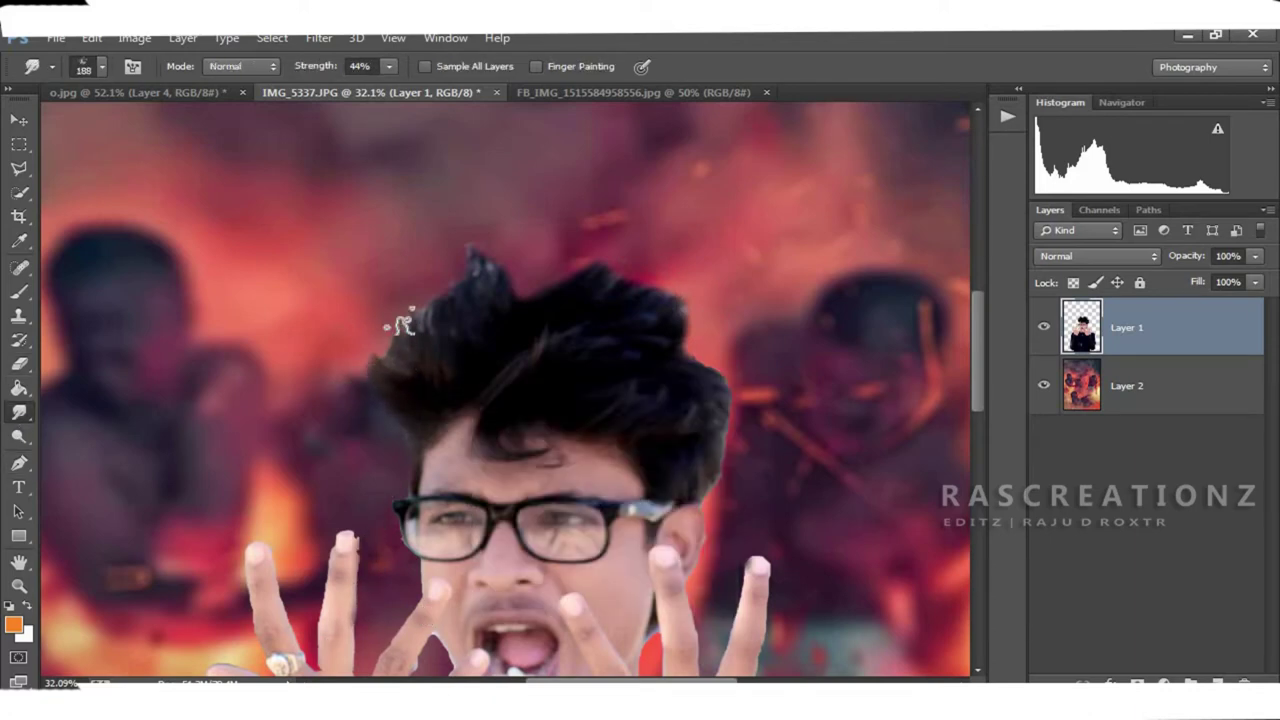
left_click_drag(398, 281, 434, 291)
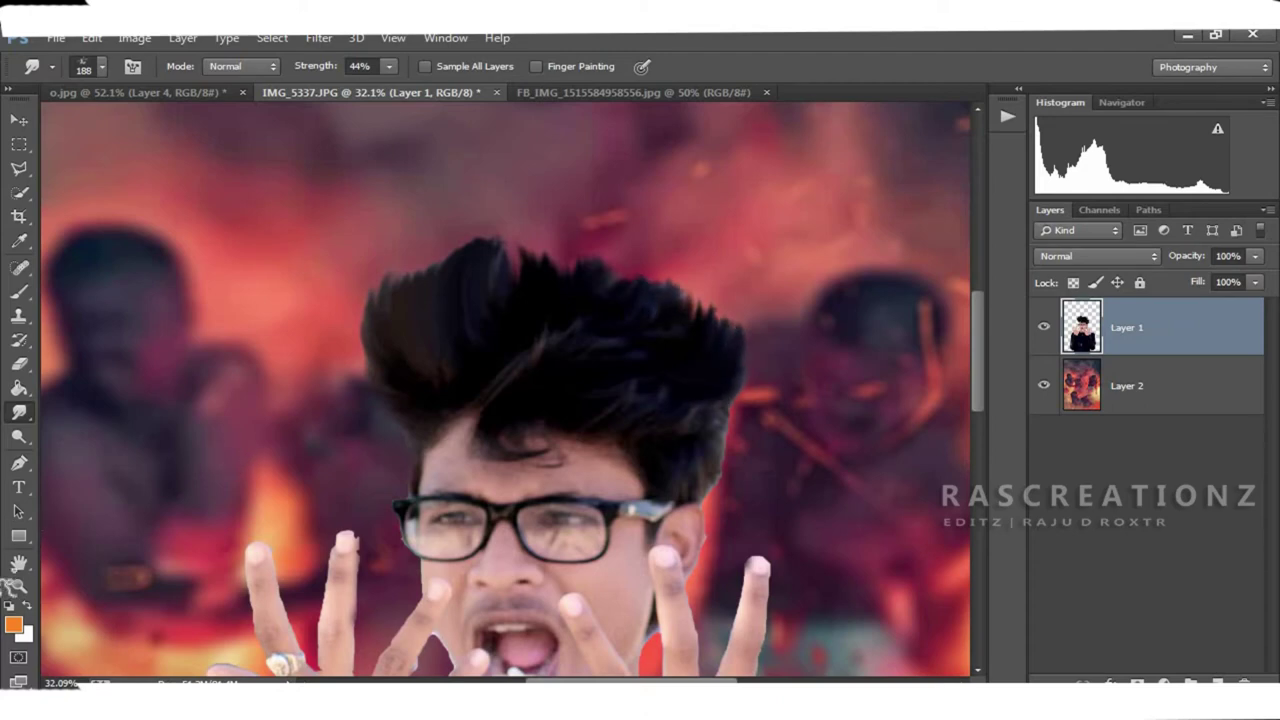
key("z")
key("ctrl+0")
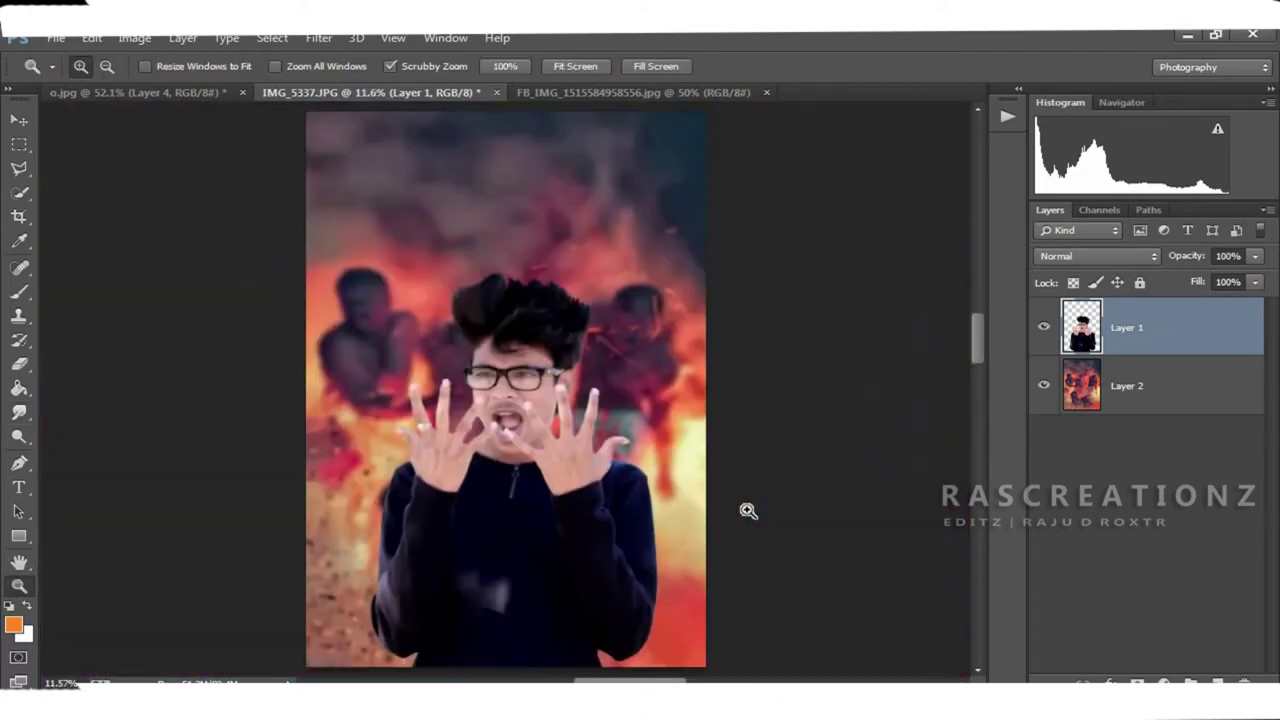
left_click_drag(543, 289, 600, 289)
Step: Bring the flame layer from o.jpg into IMG_5337 and scale it down to finger size
left_click(135, 92)
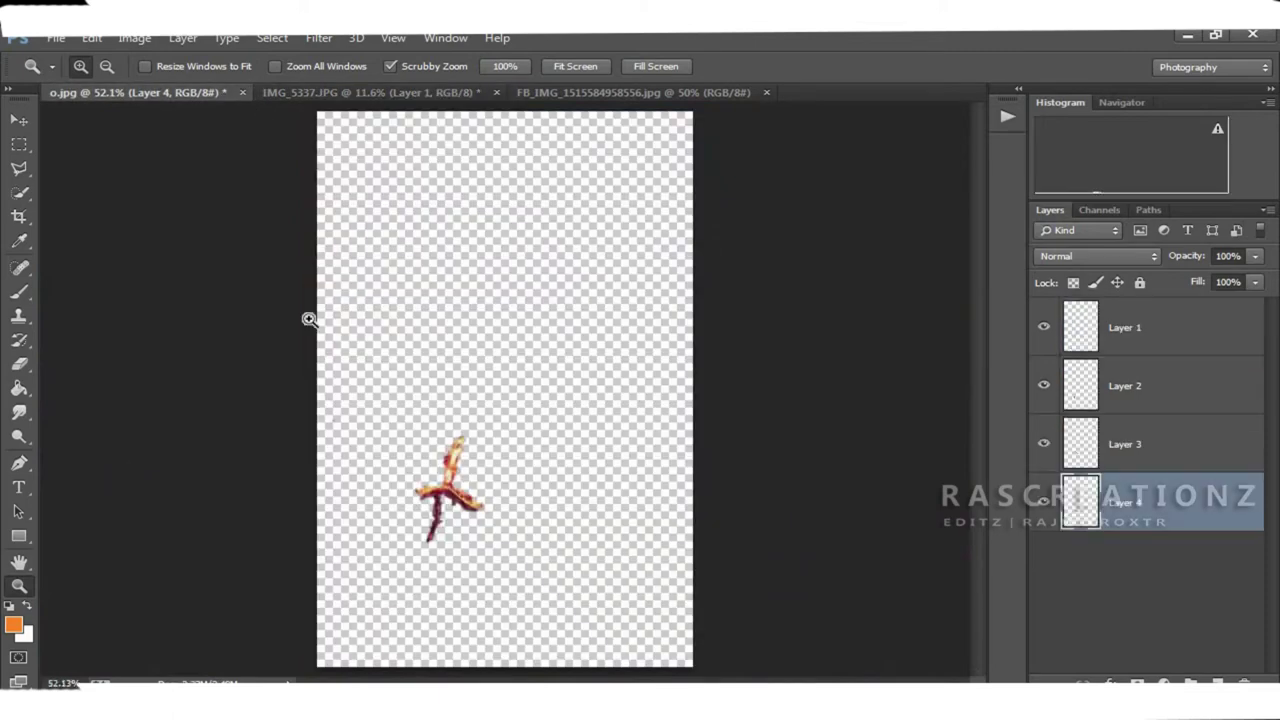
key("v")
left_click(1180, 327)
mouse_move(455, 443)
left_mouse_down()
mouse_move(430, 416)
mouse_move(450, 407)
left_mouse_up()
key("z")
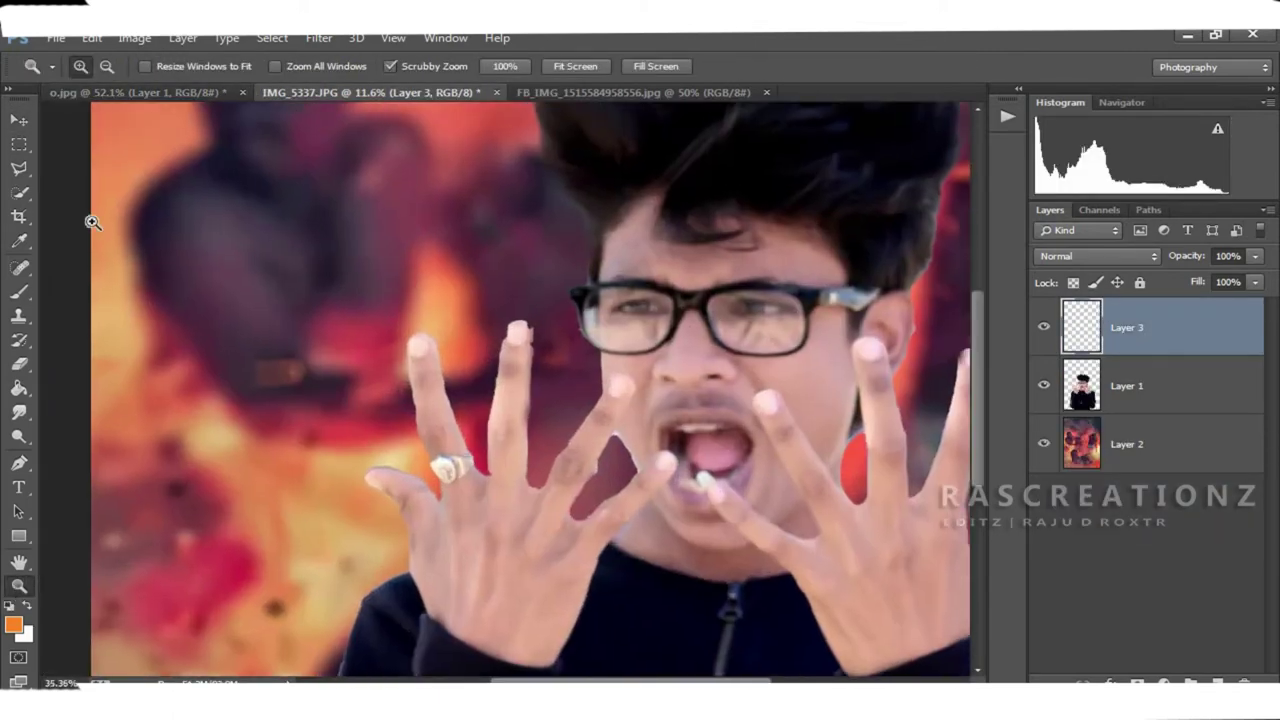
key("v")
key("ctrl+t")
mouse_move(516, 326)
left_mouse_down()
mouse_move(543, 222)
mouse_move(510, 165)
left_mouse_up()
key("Return")
Step: Rotate, shrink and position the flame so it wraps the first finger
key("ctrl+t")
mouse_move(470, 330)
left_mouse_down()
mouse_move(437, 360)
mouse_move(437, 385)
left_mouse_up()
left_click_drag(439, 295, 434, 316)
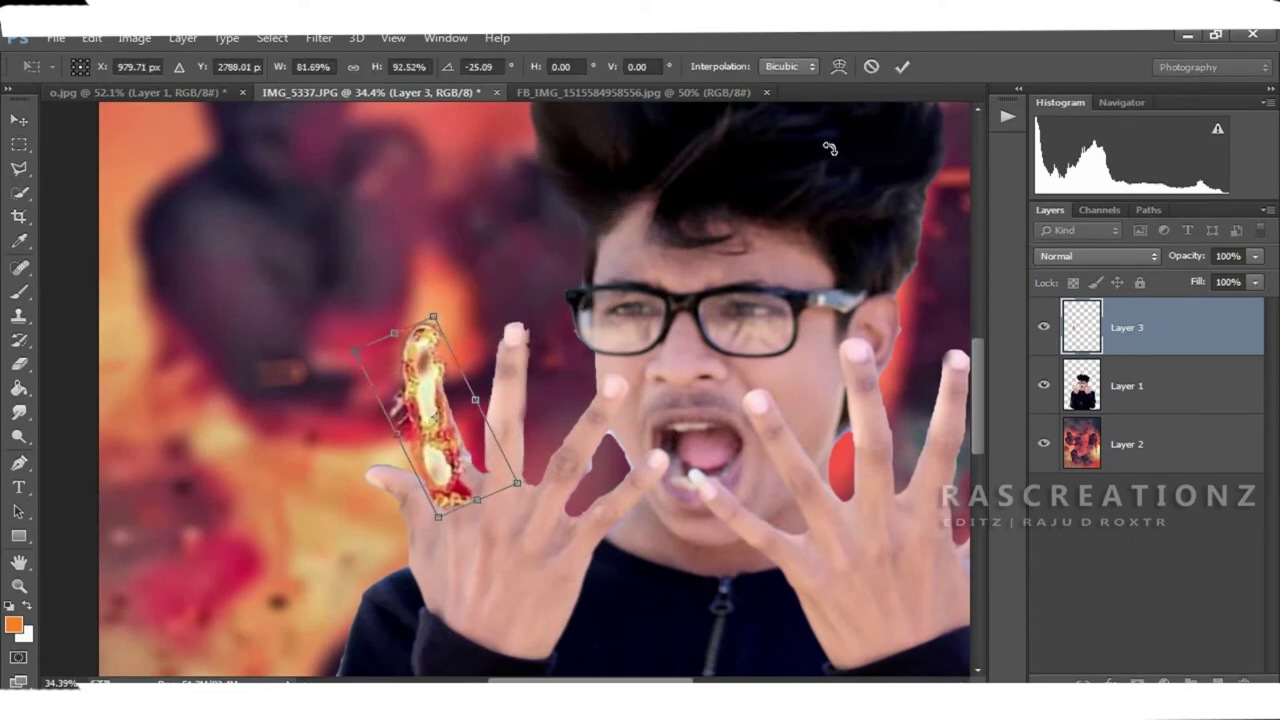
key("Return")
key("ctrl+t")
mouse_move(530, 492)
left_mouse_down()
mouse_move(521, 511)
mouse_move(526, 491)
left_mouse_up()
left_click_drag(479, 411, 486, 414)
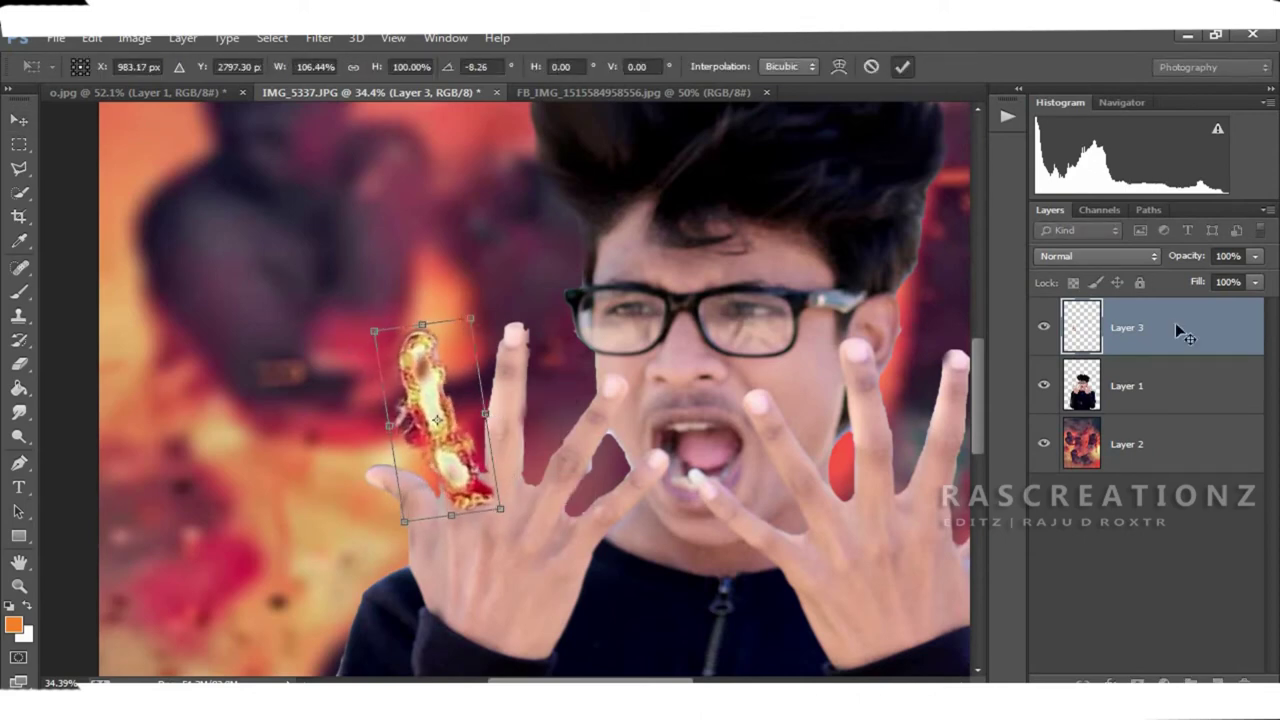
key("Return")
Step: Duplicate the flame layer and rotate the copy onto the second finger
right_click(1176, 328)
left_click(900, 141)
left_click(851, 234)
left_click_drag(437, 365, 520, 365)
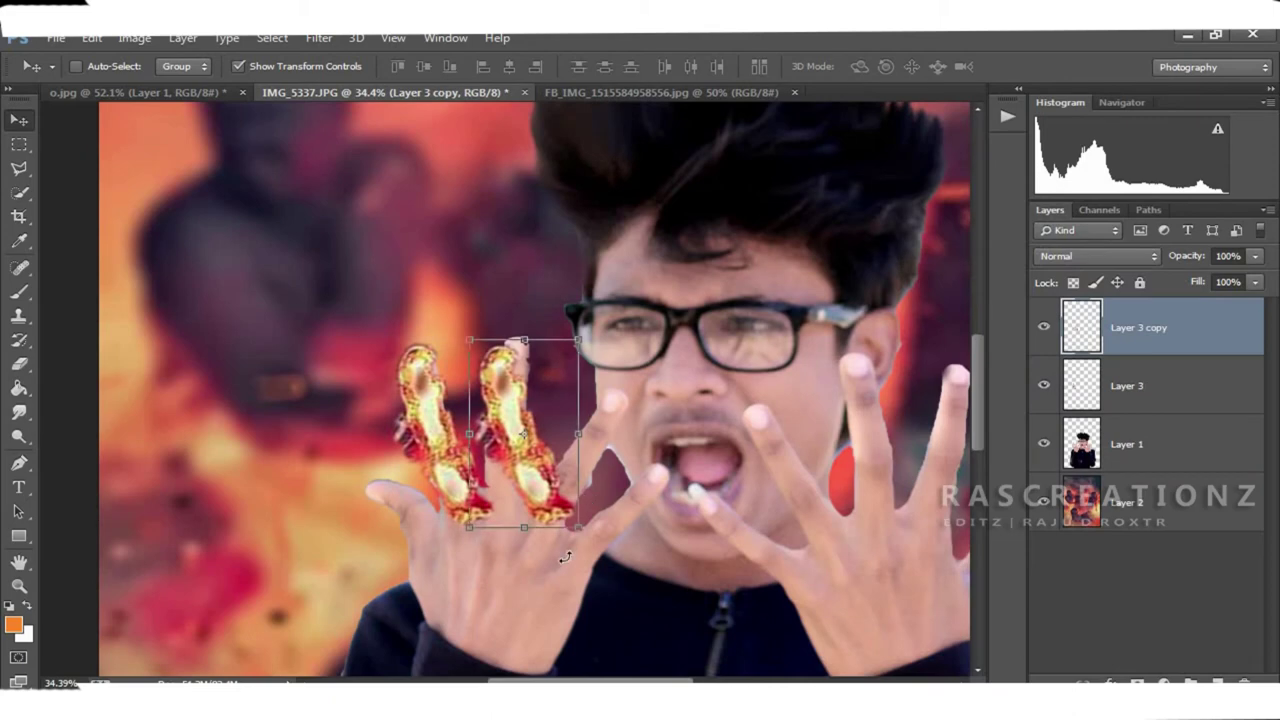
left_click_drag(577, 552, 590, 335)
key("Return")
Step: Duplicate the flame again and rotate the copy to follow the third finger
right_click(1140, 330)
left_click(802, 218)
key("Return")
left_click_drag(500, 420, 577, 443)
key("ctrl+t")
mouse_move(630, 318)
left_mouse_down()
mouse_move(668, 383)
mouse_move(644, 383)
left_mouse_up()
key("Return")
key("ctrl+t")
left_click(902, 66)
Step: Duplicate another flame copy and shrink it onto the little finger
right_click(1086, 330)
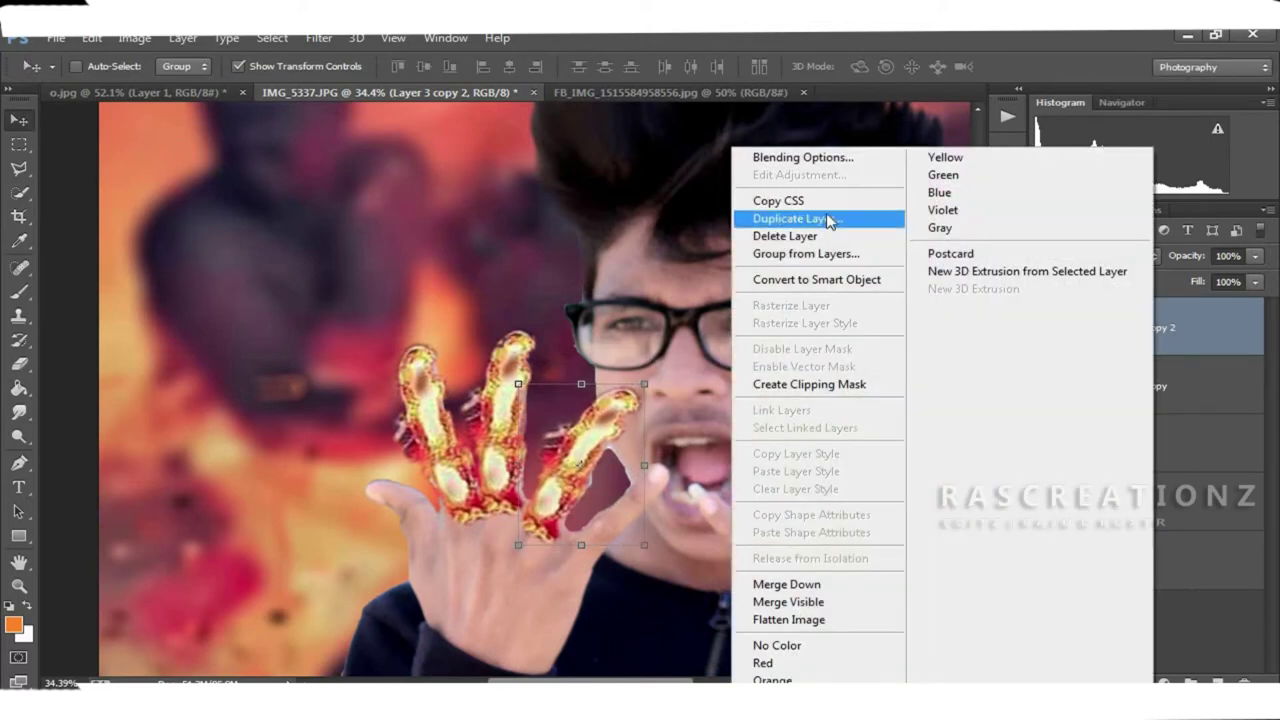
left_click(828, 219)
key("Return")
left_click_drag(637, 449, 668, 490)
mouse_move(697, 412)
left_mouse_down()
mouse_move(706, 402)
mouse_move(681, 455)
left_mouse_up()
key("Return")
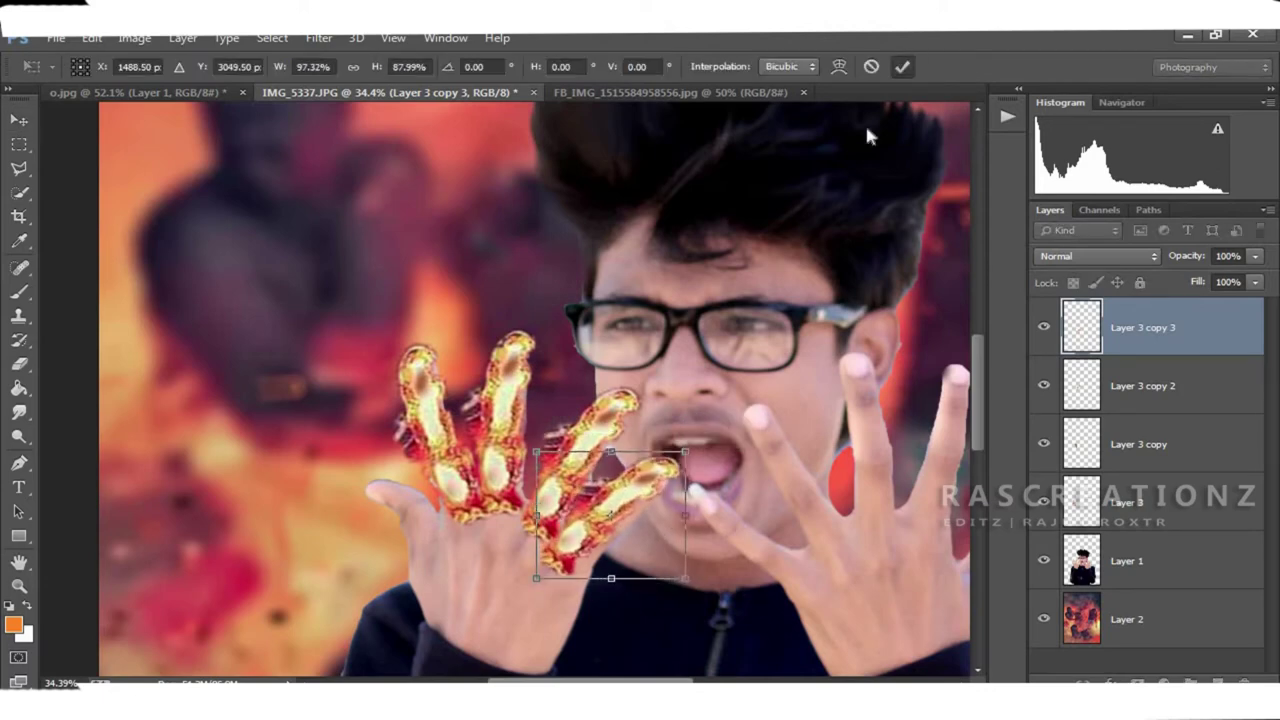
key("Return")
key("ctrl+t")
mouse_move(680, 456)
left_mouse_down()
mouse_move(670, 467)
mouse_move(678, 458)
left_mouse_up()
key("Return")
Step: Duplicate a flame copy, flip it horizontally and rotate it onto the thumb
right_click(1147, 330)
left_click(1060, 215)
key("Return")
key("ctrl+t")
left_click_drag(640, 470, 499, 470)
mouse_move(538, 517)
left_mouse_down()
mouse_move(323, 517)
mouse_move(455, 466)
left_mouse_up()
key("Return")
left_click_drag(477, 588, 470, 560)
left_click_drag(414, 527, 407, 505)
left_click(902, 66)
Step: Resize and stretch the thumb flame to fit along the thumb
key("ctrl+t")
left_click_drag(322, 455, 357, 476)
left_click(902, 66)
key("ctrl+t")
left_click_drag(407, 536, 407, 585)
left_click_drag(457, 530, 500, 520)
key("Return")
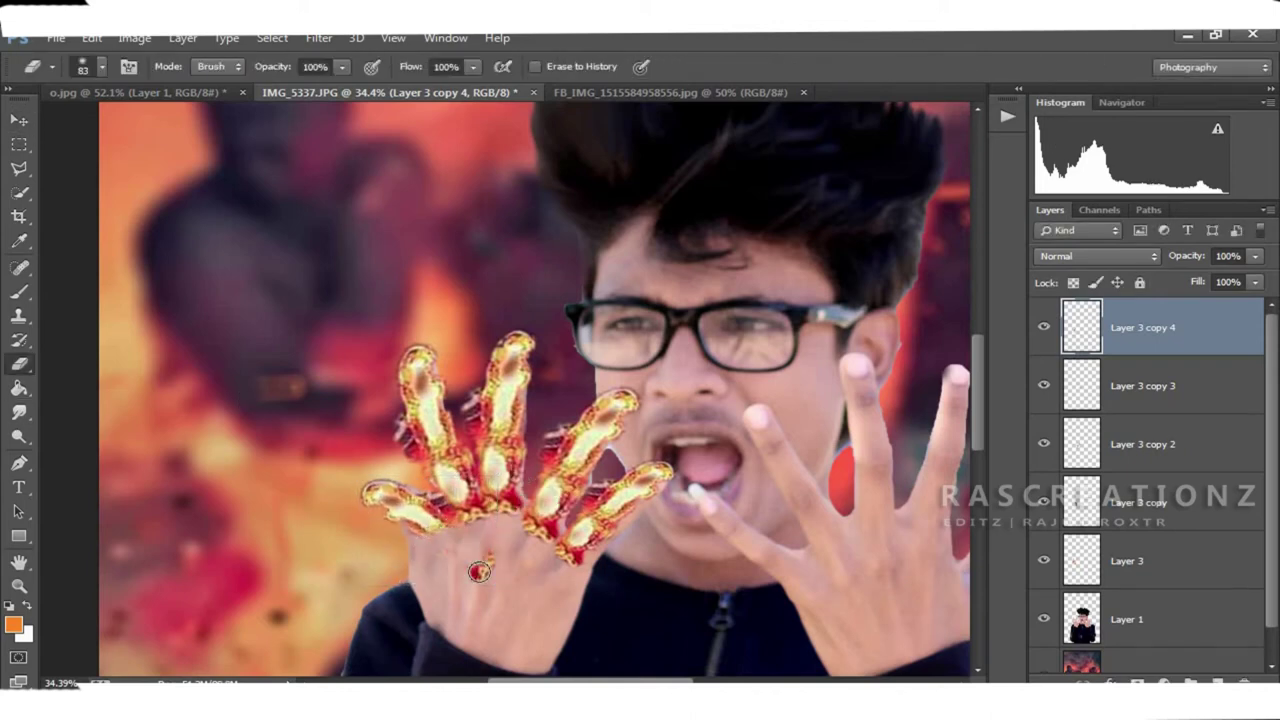
Step: Drag the second flame shape from o.jpg into IMG_5337 and resize it
left_click(200, 92)
left_click(1120, 398)
key("v")
left_click(1240, 427)
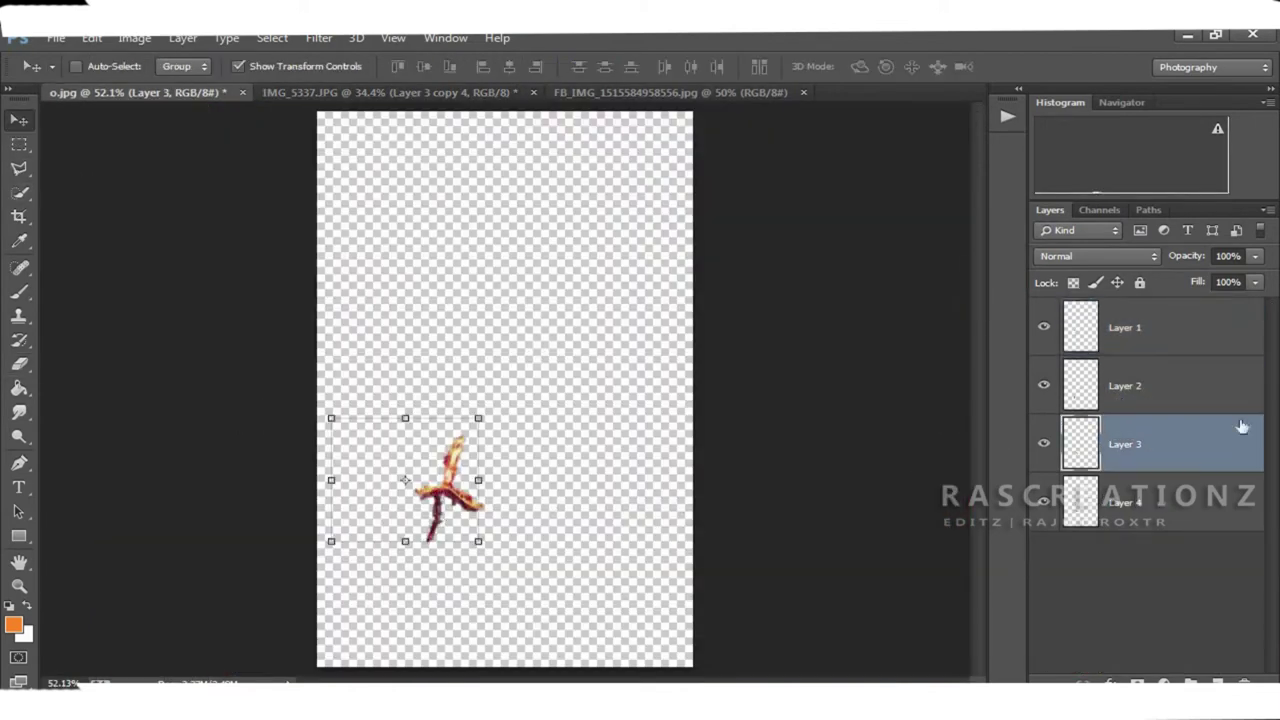
mouse_move(445, 490)
left_mouse_down()
mouse_move(498, 536)
mouse_move(668, 580)
left_mouse_up()
key("ctrl+t")
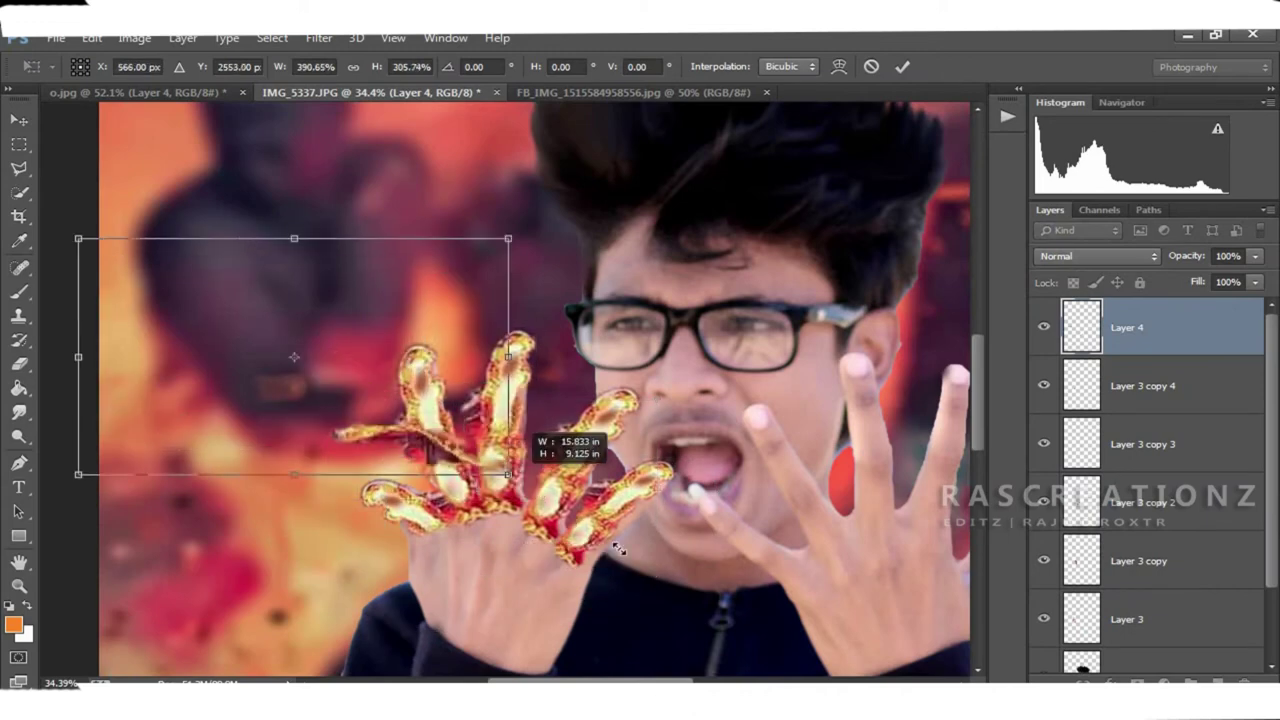
left_click(902, 66)
Step: Position and size the new flame across the knuckles, then zoom in on the hands
left_click_drag(532, 430, 570, 445)
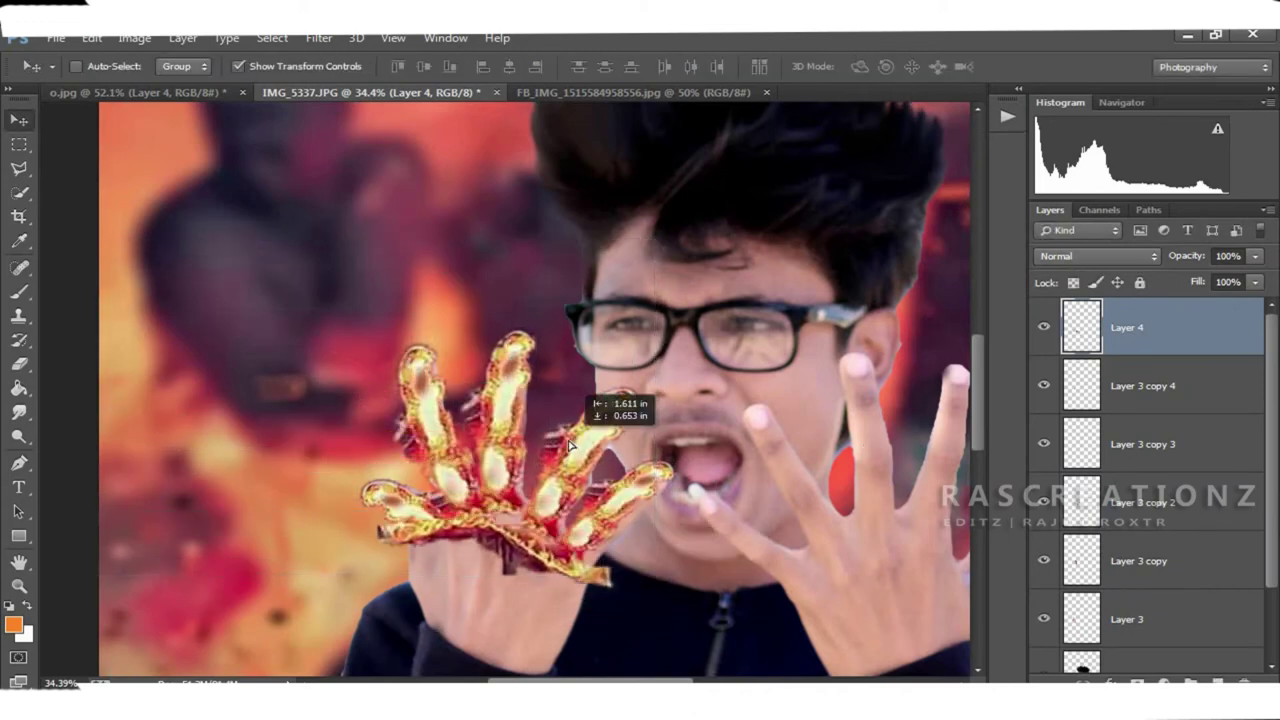
left_click_drag(611, 257, 514, 249)
key("Escape")
left_click_drag(445, 470, 510, 470)
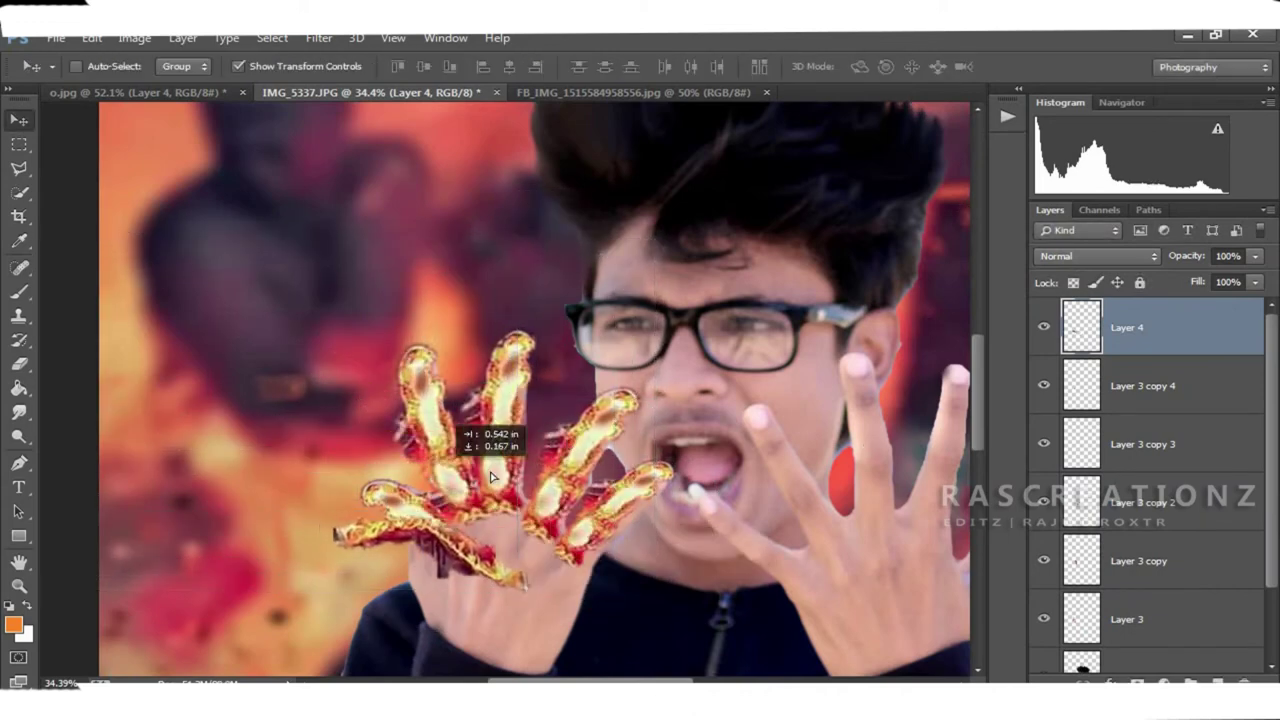
left_click_drag(611, 578, 608, 586)
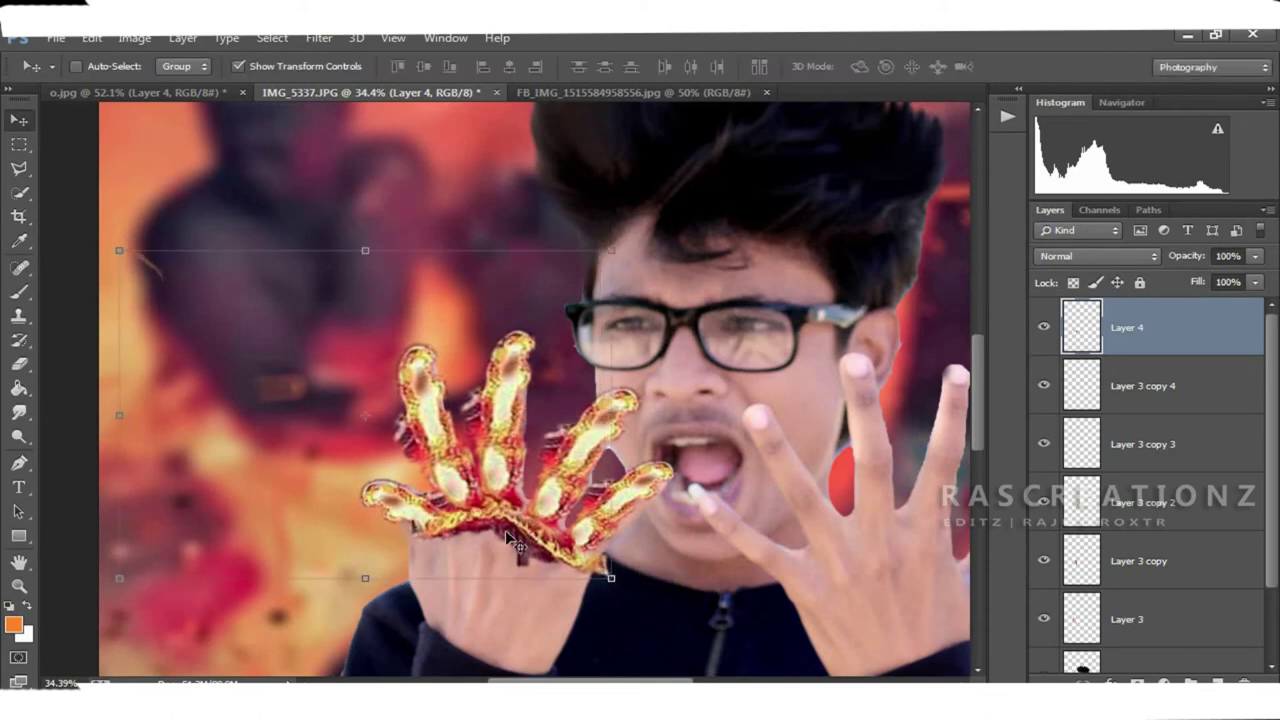
left_click_drag(537, 470, 532, 468)
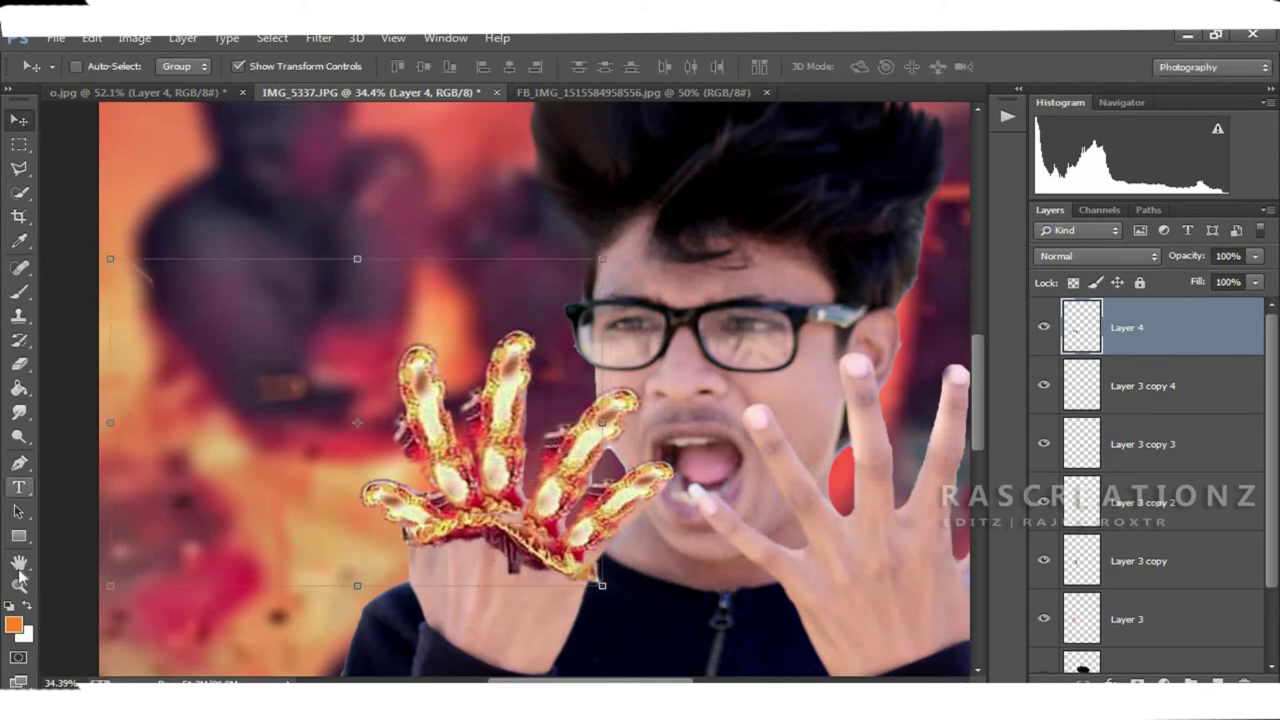
left_click(20, 580)
right_click(491, 405)
left_click(543, 413)
left_click(690, 530)
Step: Duplicate the thumb flame and fit the copy onto a finger of the right-side hand
left_click(792, 394, "alt")
left_click(1150, 386)
right_click(1150, 386)
left_click(790, 214)
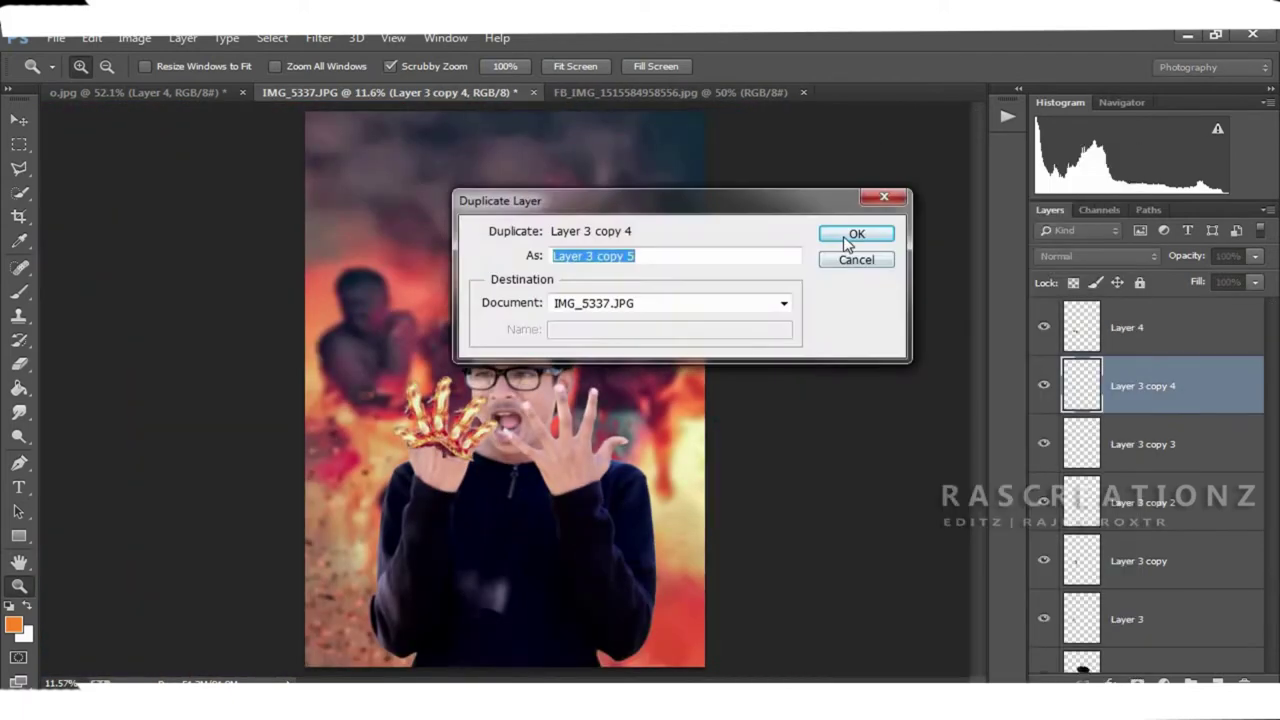
left_click(847, 244)
key("ctrl+plus")
key("ctrl+plus")
key("v")
left_click_drag(341, 402, 540, 450)
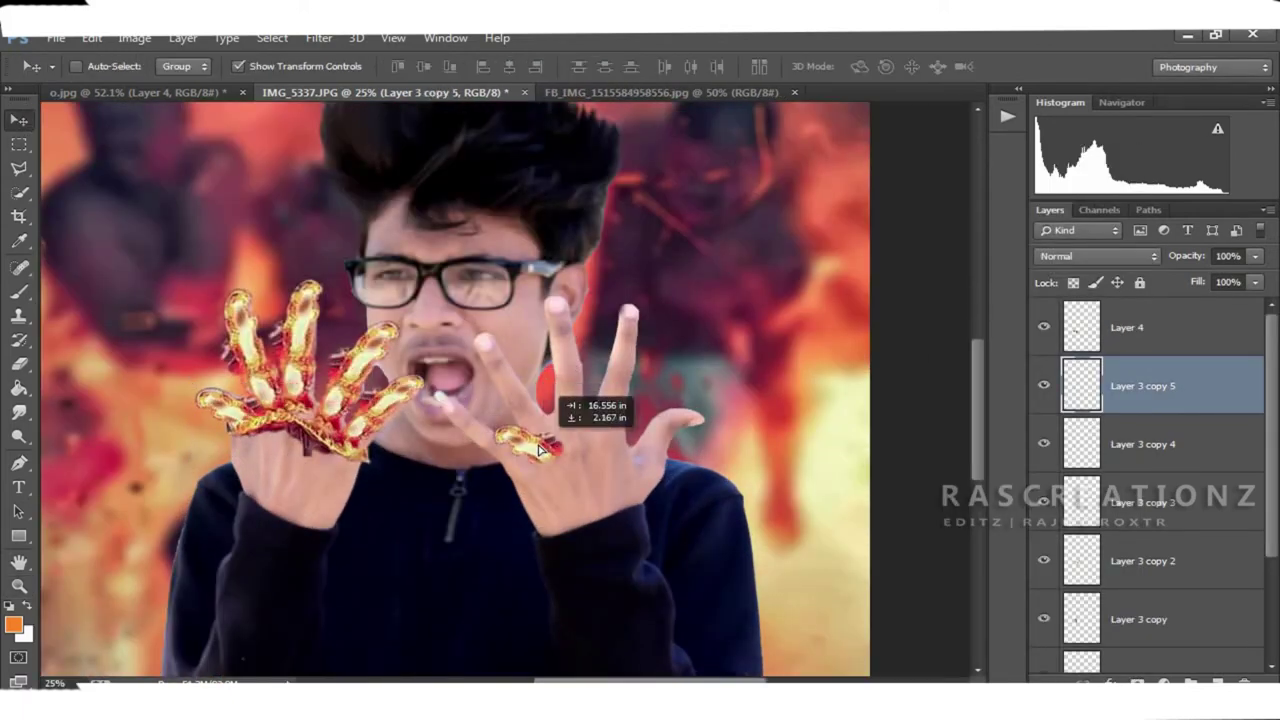
mouse_move(494, 414)
left_mouse_down()
mouse_move(420, 436)
mouse_move(456, 441)
mouse_move(441, 424)
mouse_move(503, 415)
left_mouse_up()
left_click(904, 80)
Step: Duplicate the flame and scale and rotate the copy onto the next finger
right_click(1143, 386)
left_click(786, 140)
left_click(857, 233)
left_click_drag(447, 376, 474, 328)
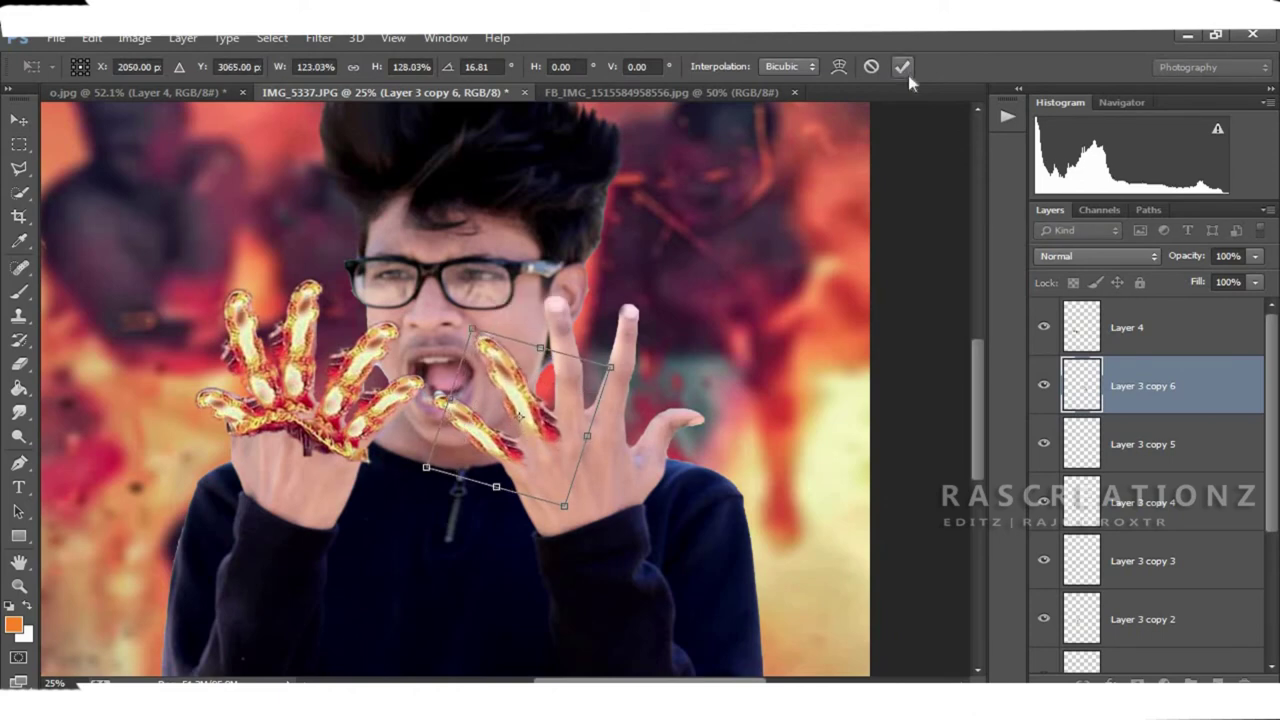
left_click(902, 66)
Step: Duplicate another copy, move it to the next finger and stretch it taller
right_click(1128, 362)
left_click(786, 160)
left_click(857, 231)
left_click_drag(549, 382, 562, 378)
key("Return")
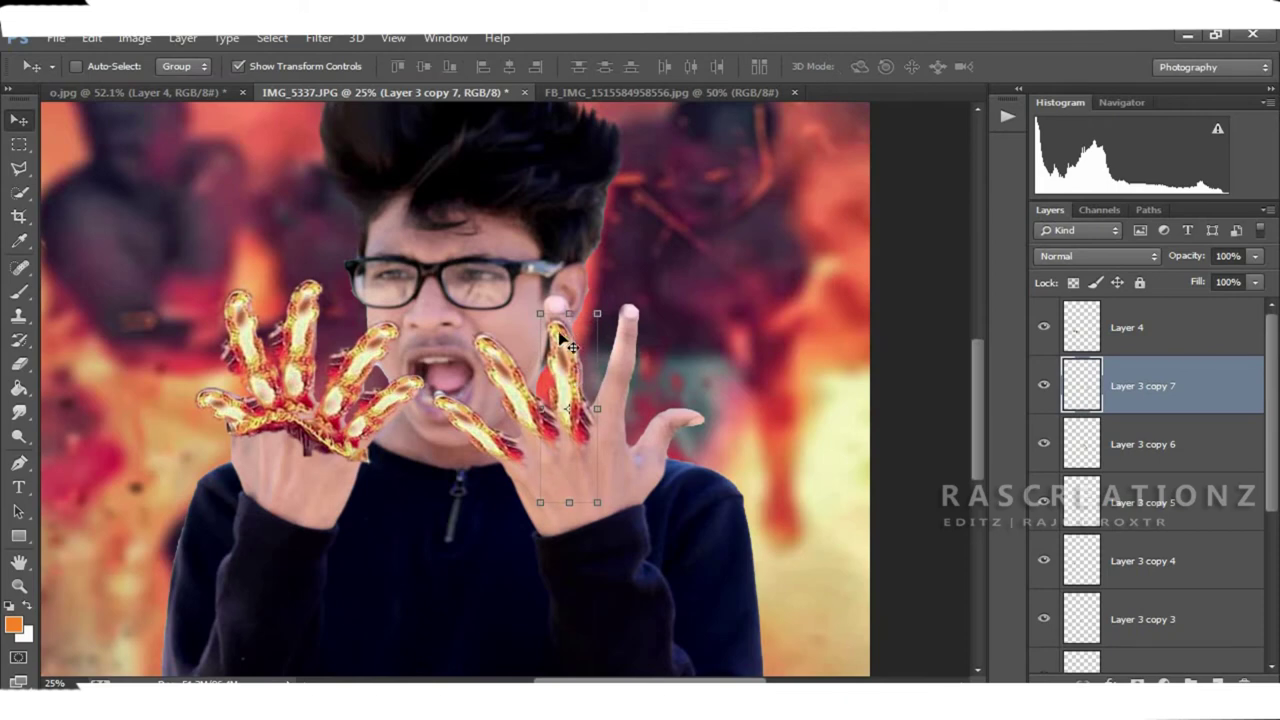
key("ctrl+t")
left_click_drag(568, 313, 568, 287)
key("Return")
Step: Duplicate a further copy, rotate it and move it onto the next finger
right_click(1136, 395)
left_click(786, 160)
left_click(857, 233)
key("ctrl+t")
left_click_drag(612, 283, 597, 302)
key("Return")
left_click_drag(600, 352, 622, 358)
Step: Duplicate a final copy, then widen, flip and rotate it along the right hand's thumb
right_click(1150, 380)
left_click(786, 137)
key("Return")
key("ctrl+t")
left_click_drag(598, 395, 620, 437)
mouse_move(663, 337)
left_mouse_down()
mouse_move(706, 383)
mouse_move(655, 470)
left_mouse_up()
left_click_drag(599, 564, 567, 546)
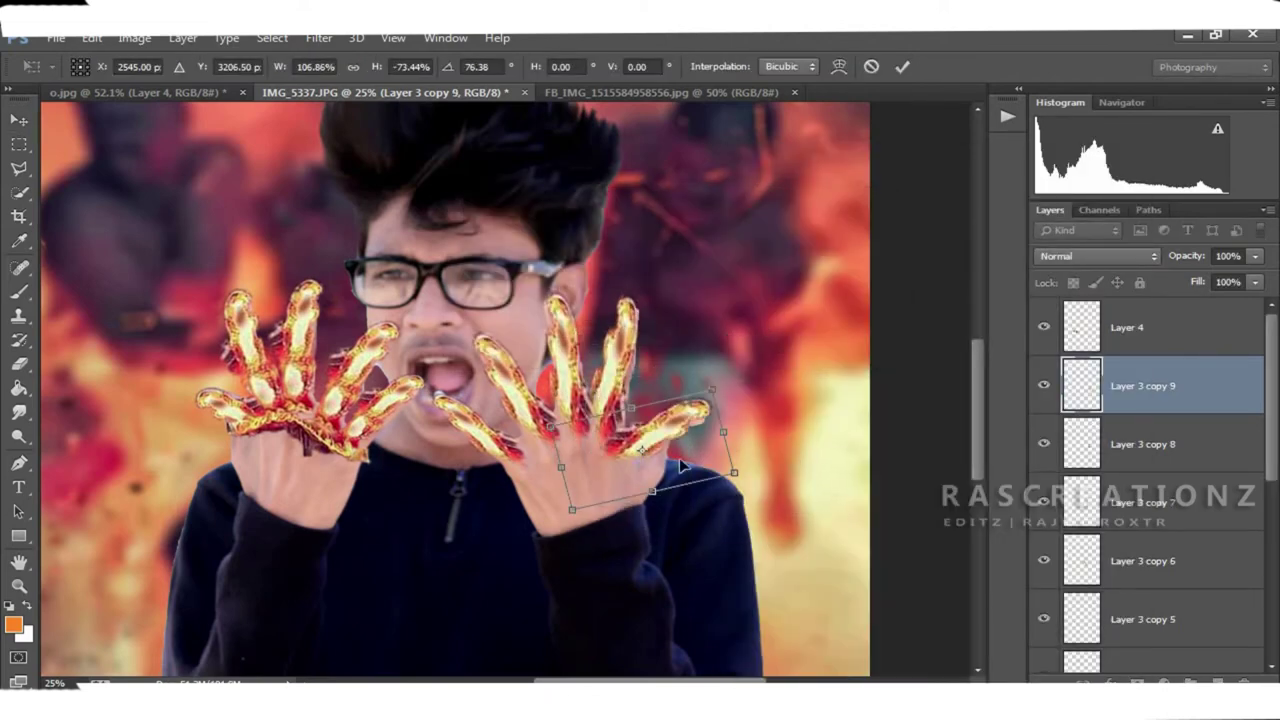
key("Return")
left_click_drag(673, 421, 675, 430)
Step: Toggle visibility of Layer 3 copies 2 and 5 to check their fit, then return to o.jpg
scroll(1150, 480, "down", 1)
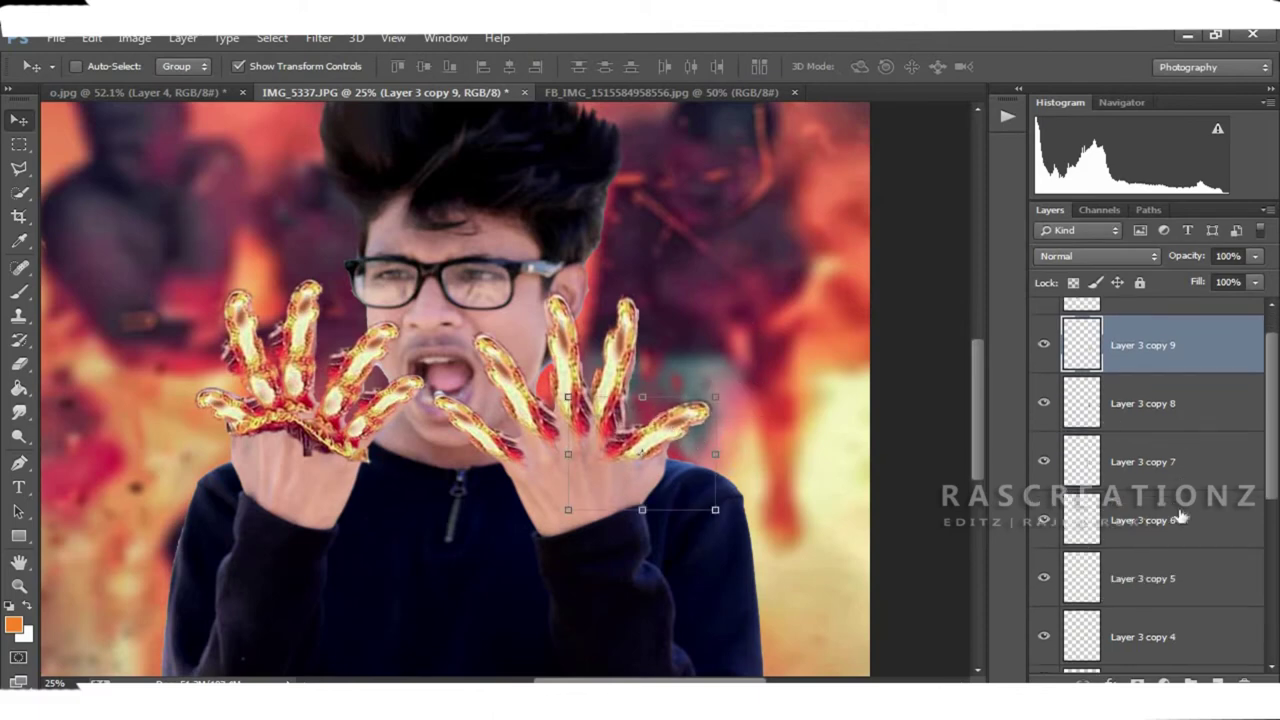
left_click(1150, 521)
scroll(1160, 515, "down", 1)
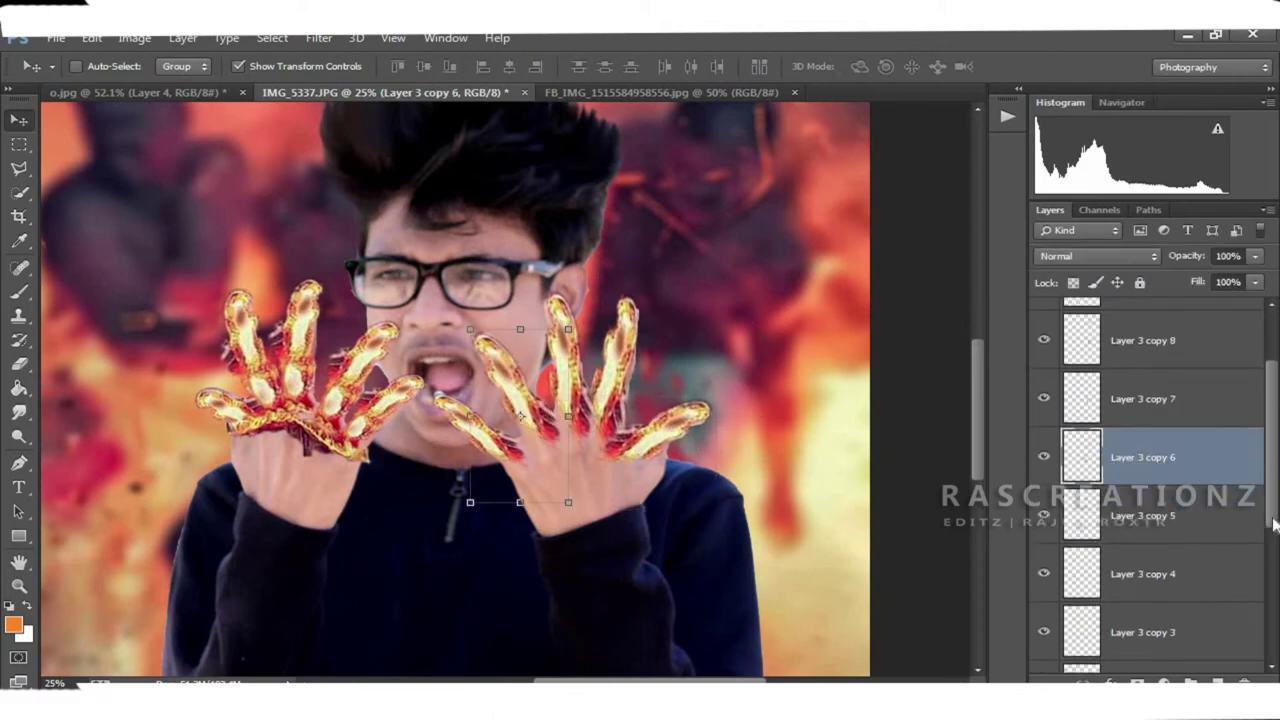
left_click(1206, 519)
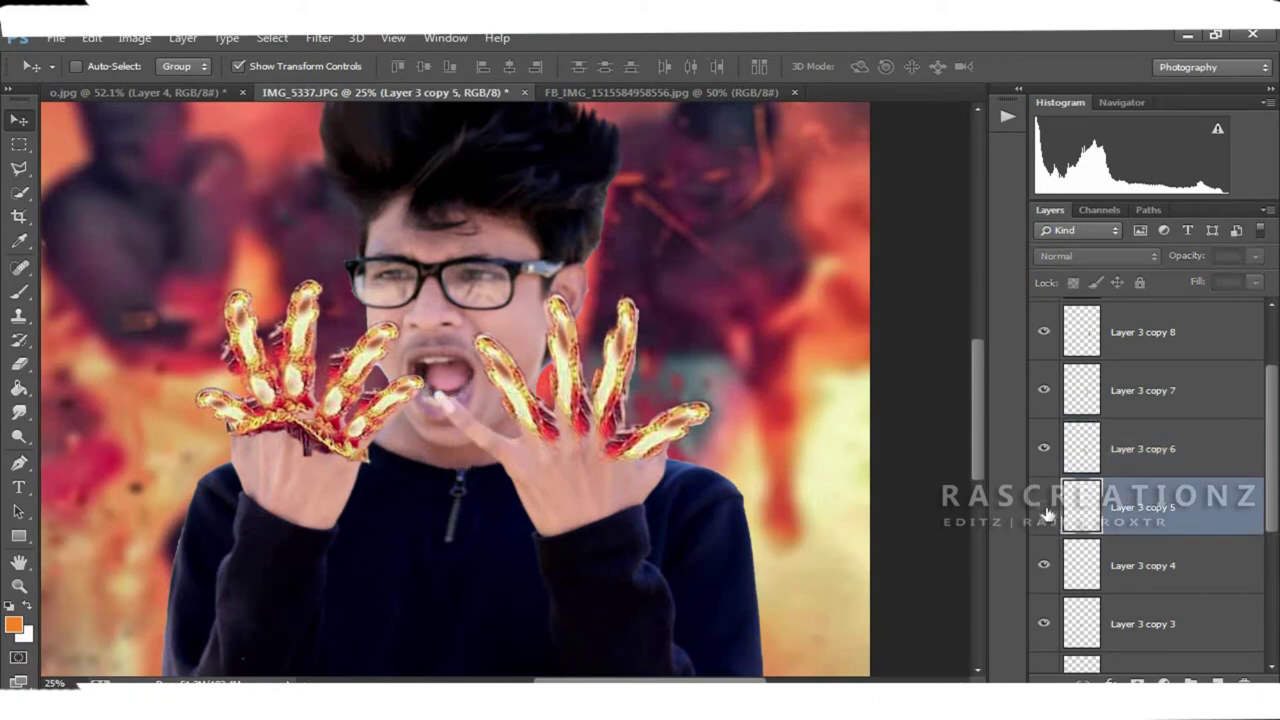
scroll(1030, 516, "down", 1)
left_click(1044, 494)
left_click(1046, 551)
left_click(1044, 551)
left_click(1044, 551)
left_click(1046, 610)
left_click(1044, 610)
left_click(1044, 610)
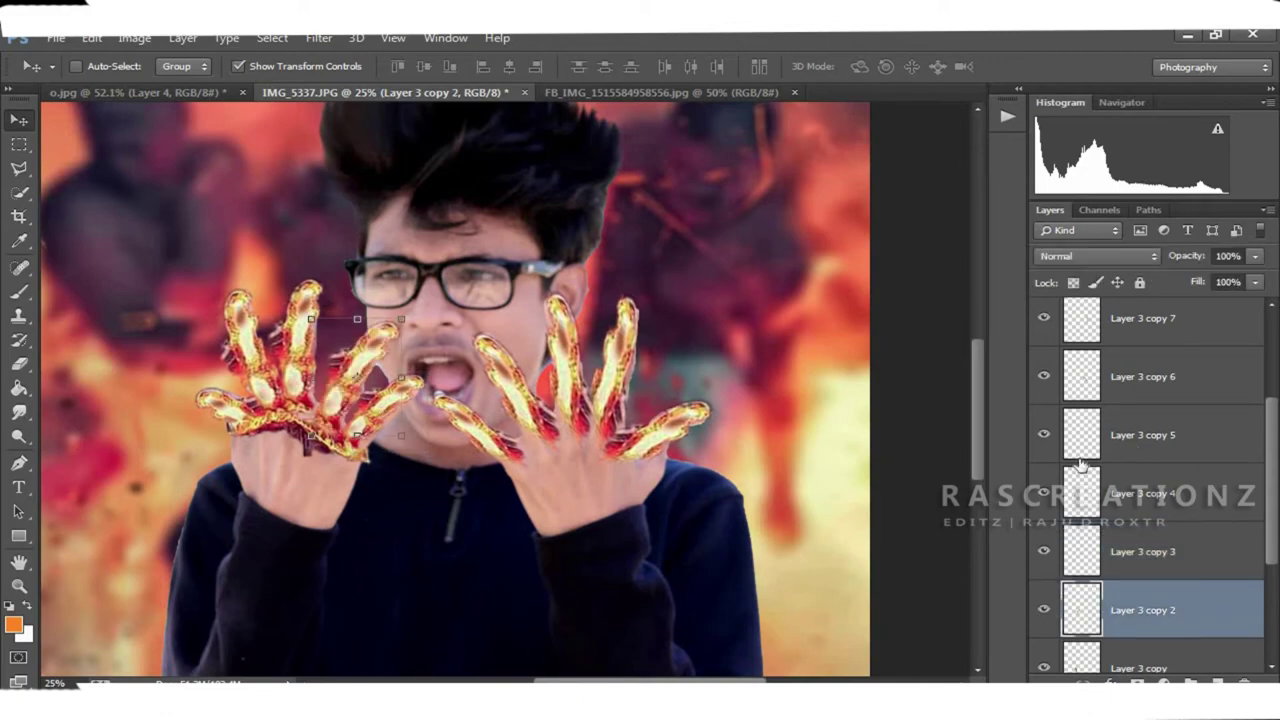
double_click(1082, 448)
left_click(1200, 200)
left_click(1044, 435)
left_click(1041, 441)
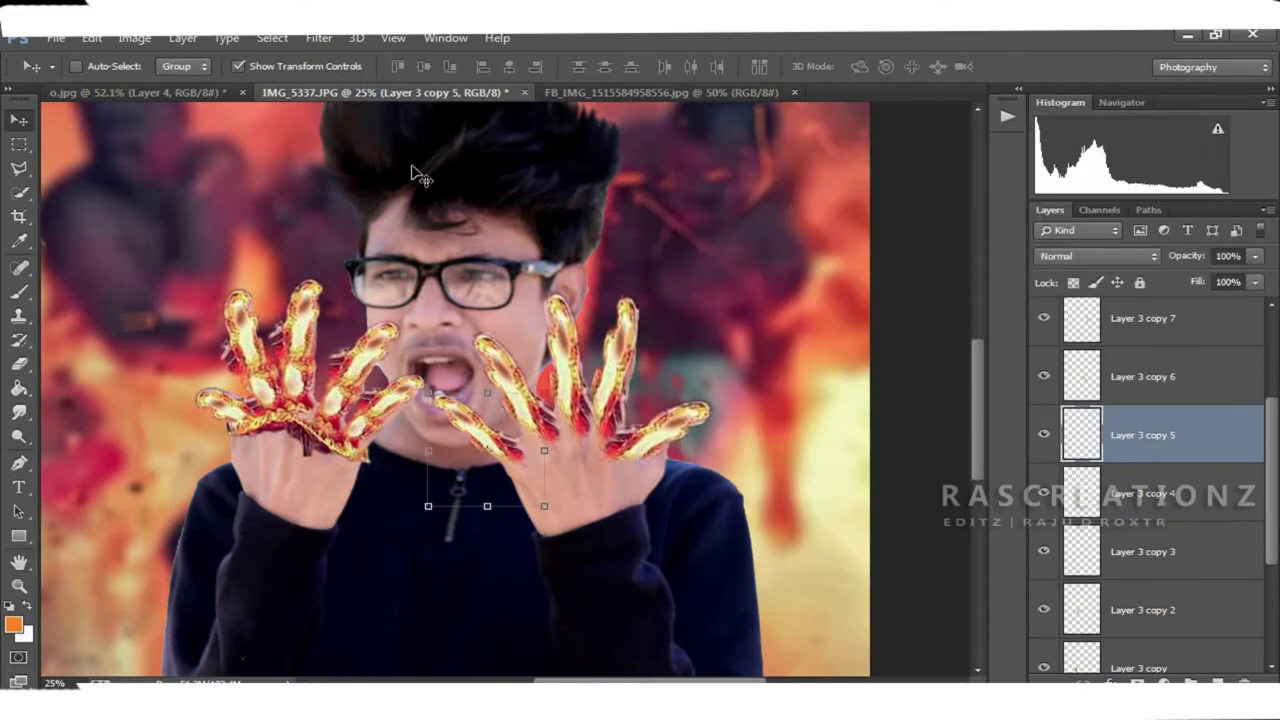
left_click(140, 92)
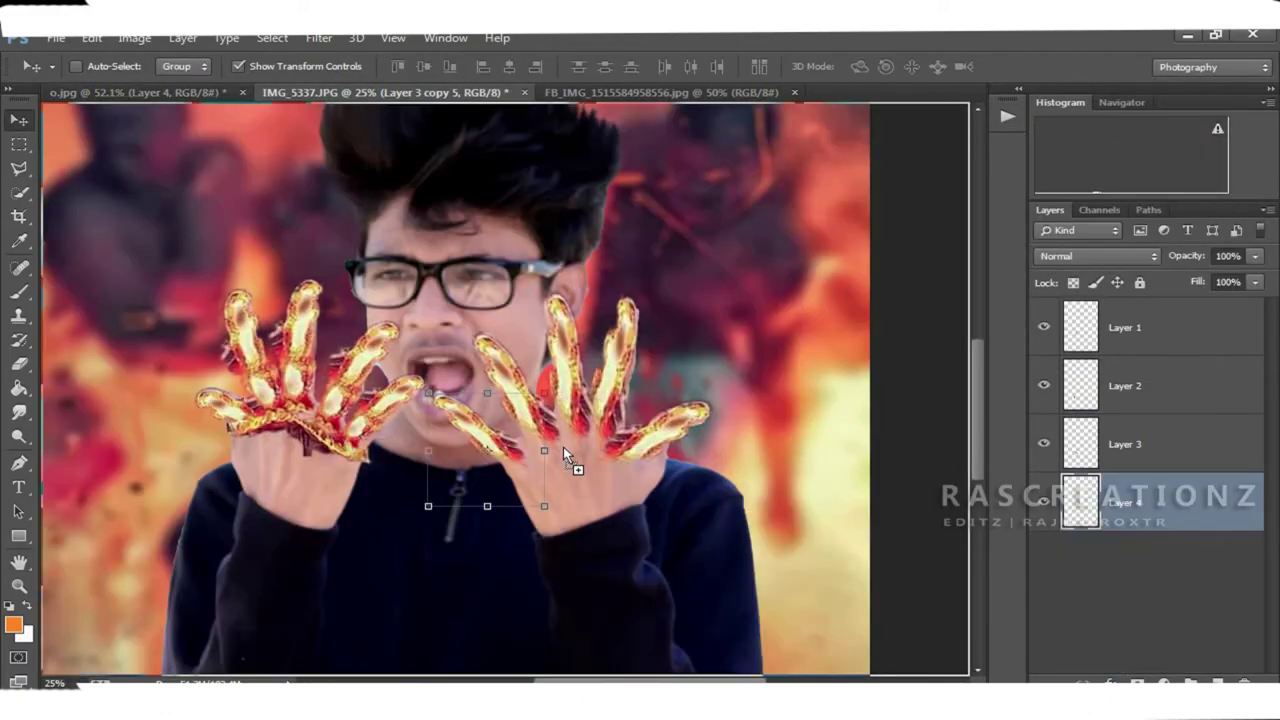
Step: Bring the o.jpg flame streak into IMG_5337 and enlarge it over the hands
left_click_drag(467, 424, 590, 460)
key("ctrl+t")
left_click_drag(810, 597, 820, 608)
left_click_drag(650, 500, 473, 383)
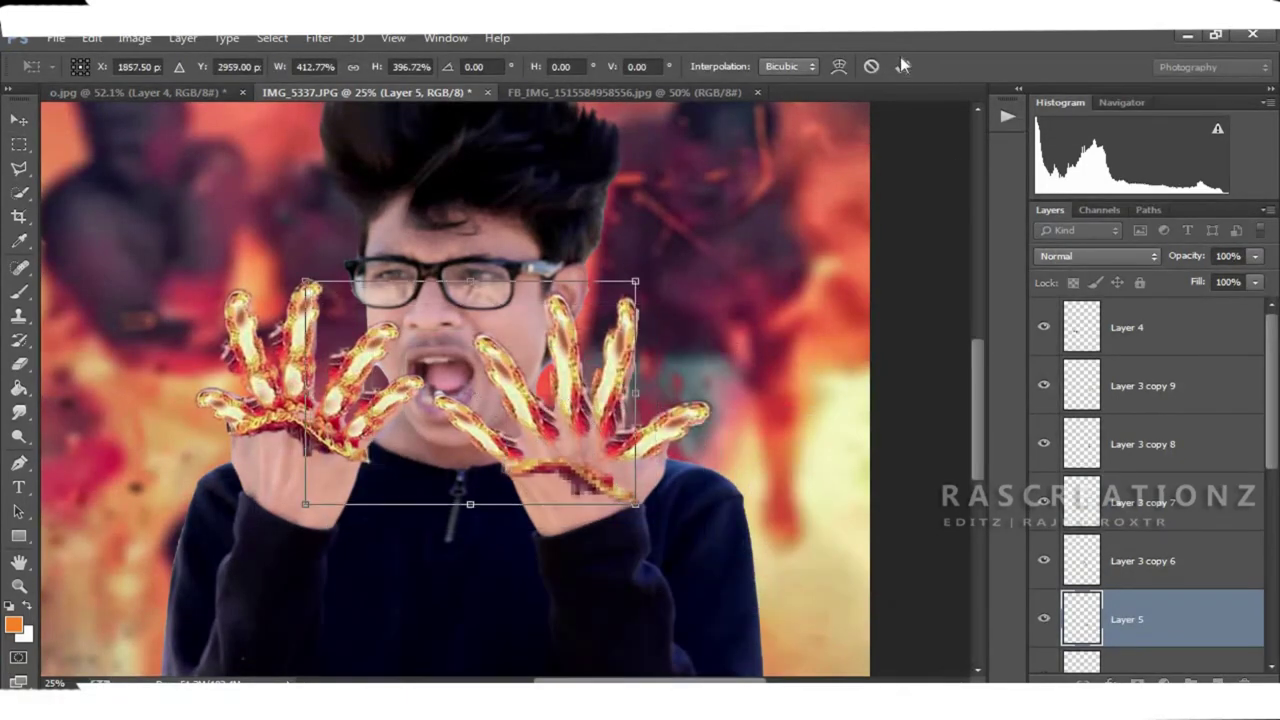
key("Return")
Step: Scale and rotate the flame streak further, and move Layer 5 to the top
key("ctrl+t")
mouse_move(634, 514)
left_mouse_down()
mouse_move(708, 537)
mouse_move(614, 461)
mouse_move(627, 466)
left_mouse_up()
key("Return")
key("ctrl+t")
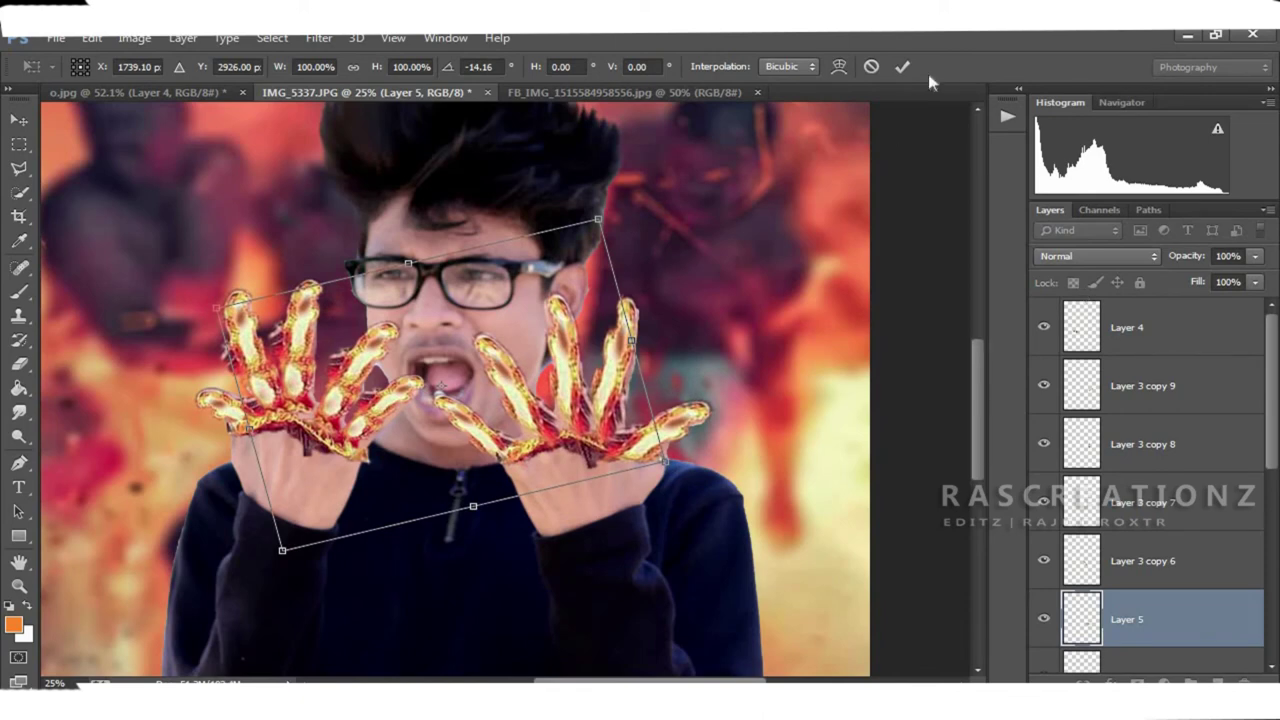
left_click(902, 66)
left_click_drag(1186, 612, 1245, 330)
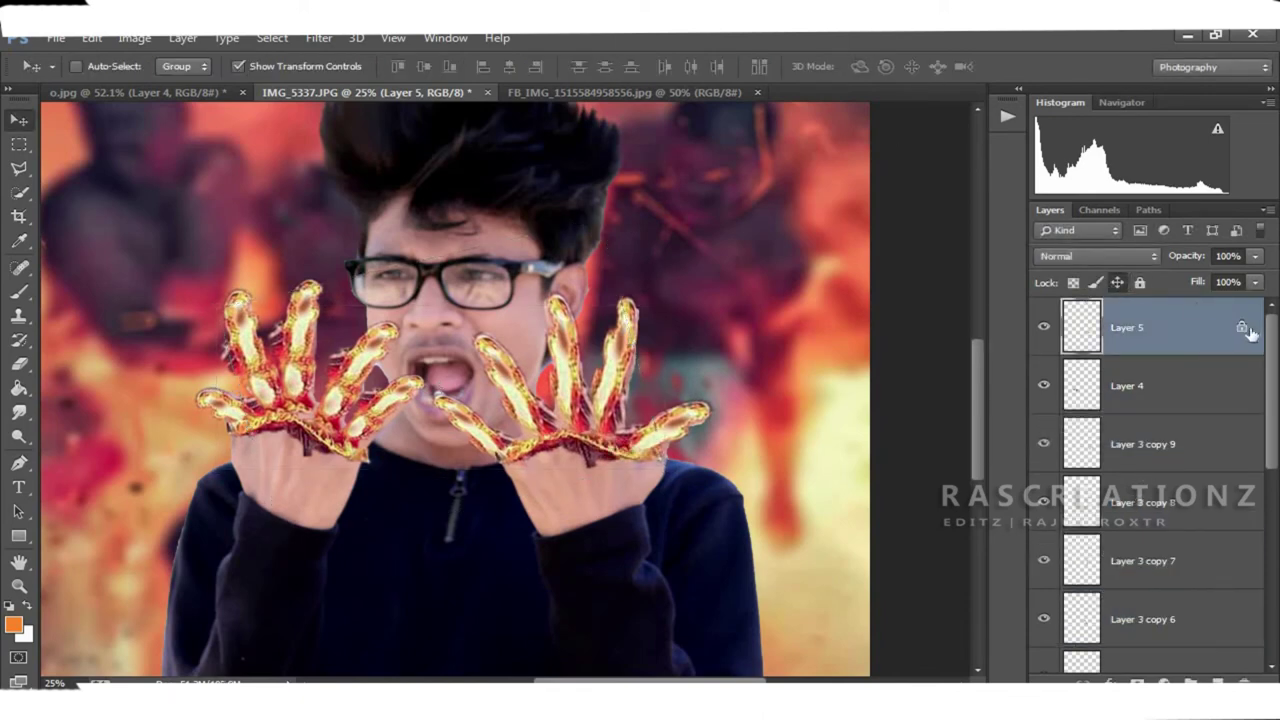
Step: Nudge the flame streak down and reshape it to fit the knuckles
left_click_drag(636, 449, 637, 455)
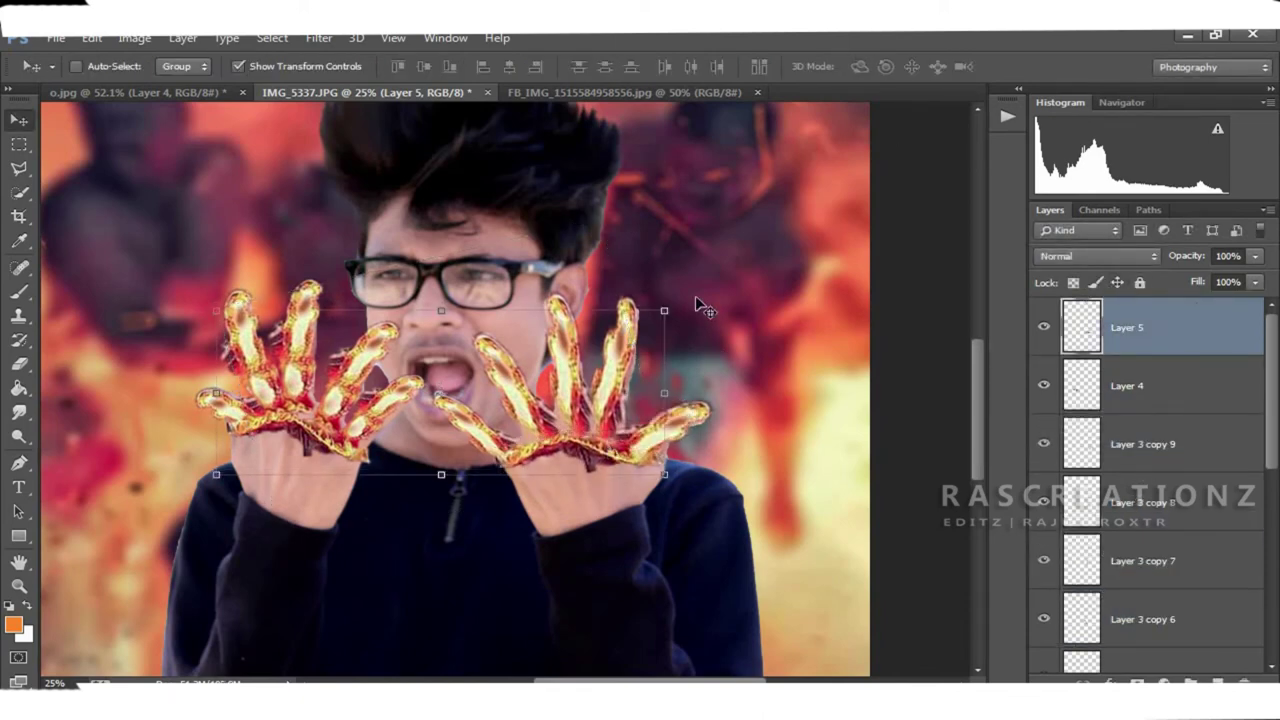
key("ctrl+t")
left_click_drag(216, 474, 231, 480)
left_click_drag(600, 470, 578, 449)
left_click(902, 67)
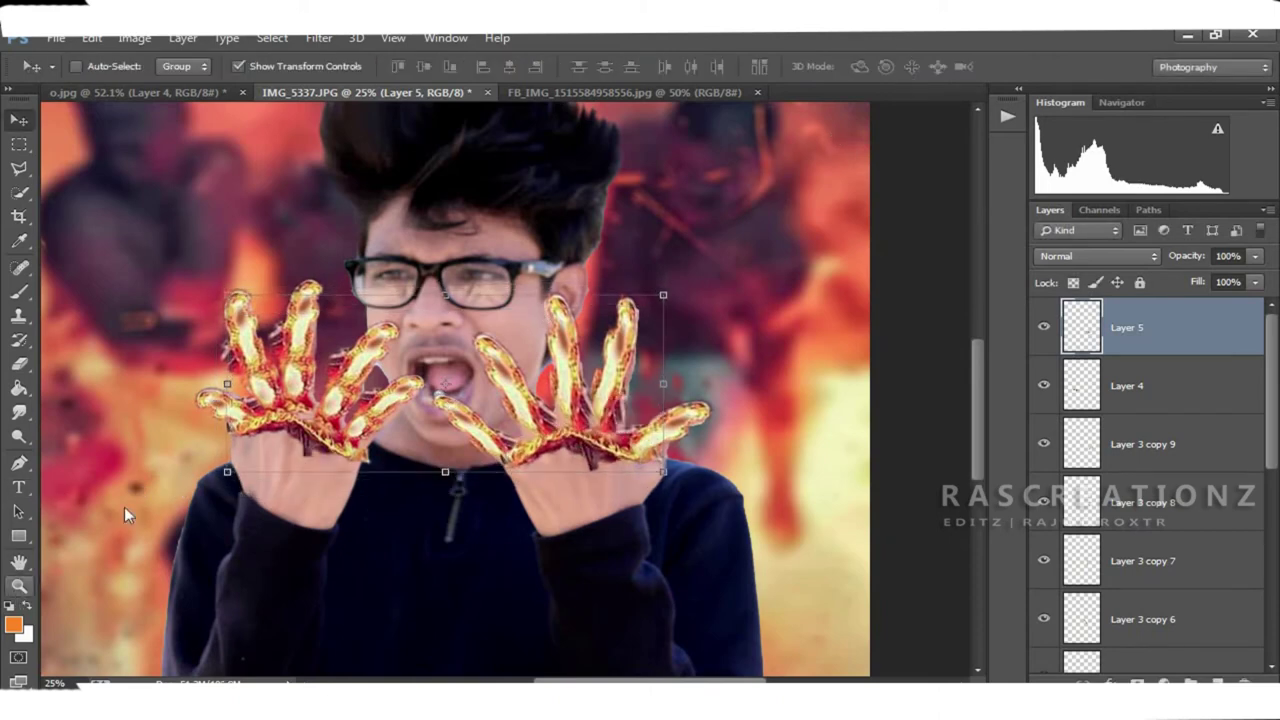
Step: Fit the whole image on screen and return to the o.jpg document
double_click(18, 587)
right_click(552, 364)
left_click(600, 376)
left_click(140, 92)
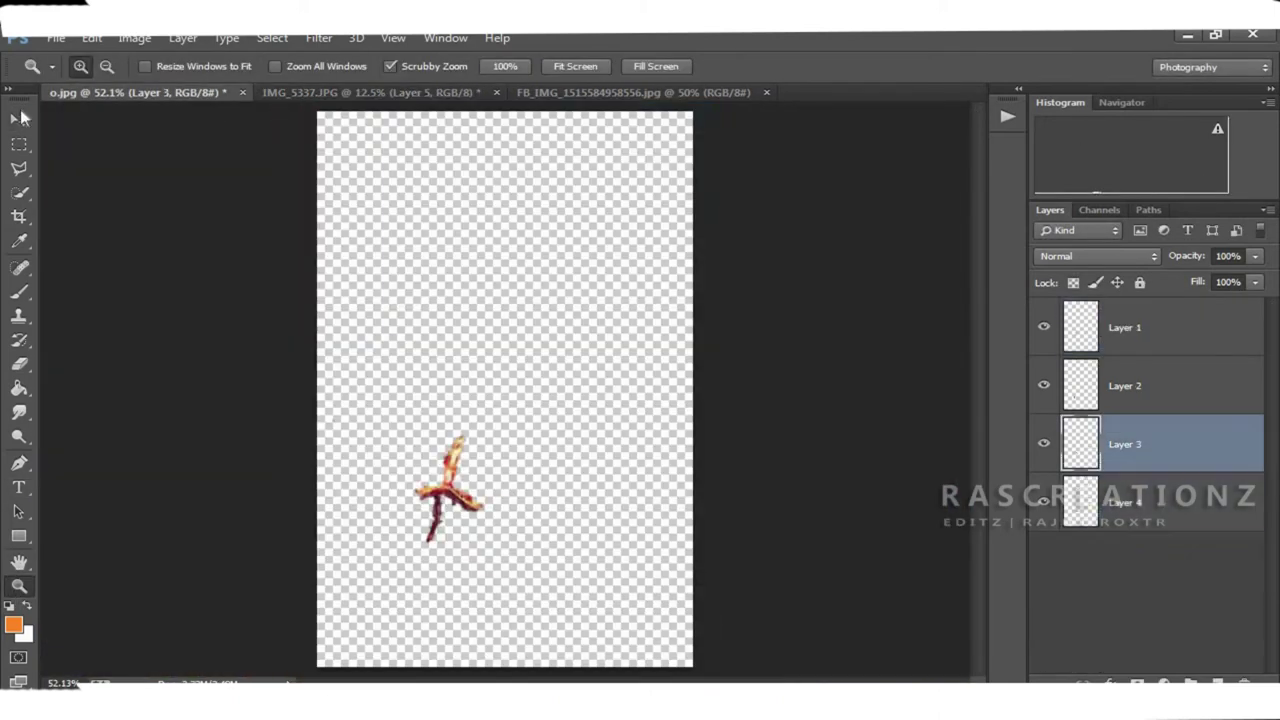
Step: Bring the red streak piece from o.jpg into IMG_5337 and size it
left_click(22, 117)
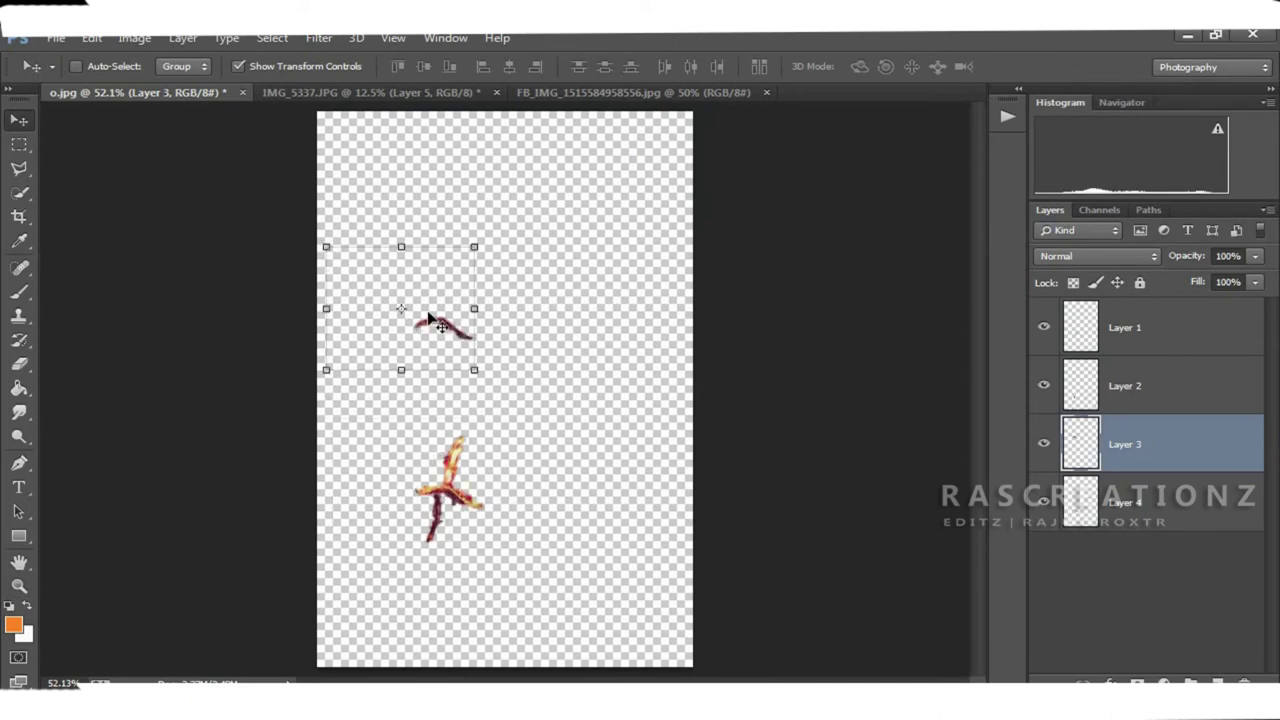
left_click_drag(430, 320, 479, 411)
key("ctrl+t")
mouse_move(530, 532)
left_mouse_down()
mouse_move(606, 566)
mouse_move(490, 462)
left_mouse_up()
key("Return")
Step: Squash the red streak vertically and fit it, slightly rotated, onto the left wrist
double_click(18, 587)
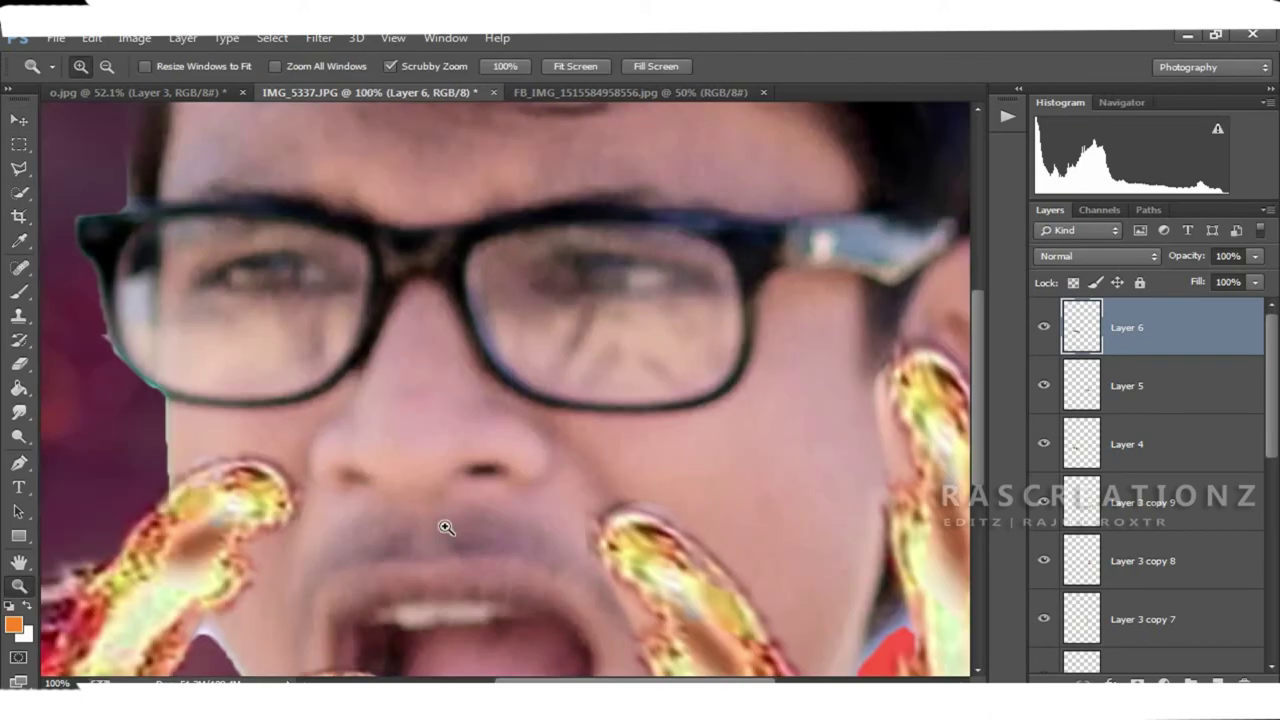
key("ctrl+0")
scroll(423, 500, "up", 2)
key("v")
mouse_move(113, 231)
left_mouse_down()
mouse_move(213, 325)
mouse_move(323, 372)
left_mouse_up()
key("Return")
left_click_drag(626, 463, 463, 357)
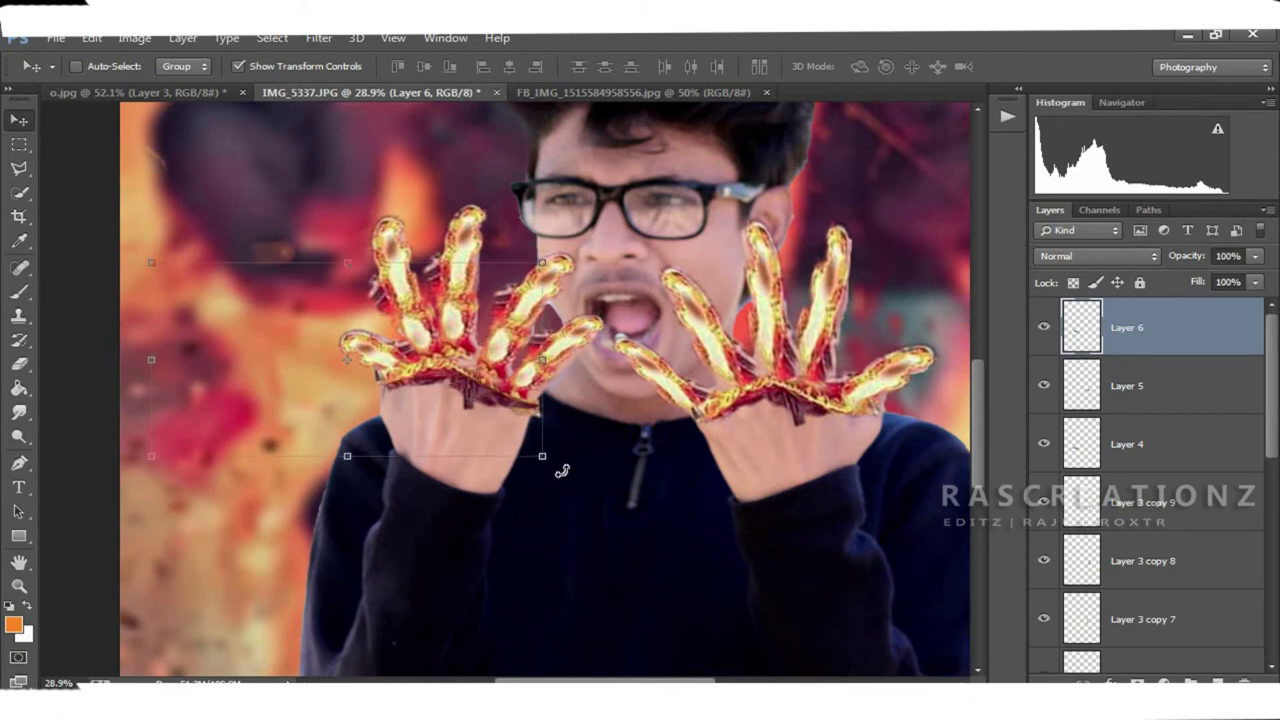
left_click_drag(562, 470, 528, 457)
key("Return")
Step: Duplicate the streak layer and rotate the copy over the right hand
right_click(1108, 310)
left_click(900, 235)
key("Return")
key("ctrl+t")
mouse_move(838, 472)
left_mouse_down()
mouse_move(850, 453)
mouse_move(733, 417)
mouse_move(902, 455)
left_mouse_up()
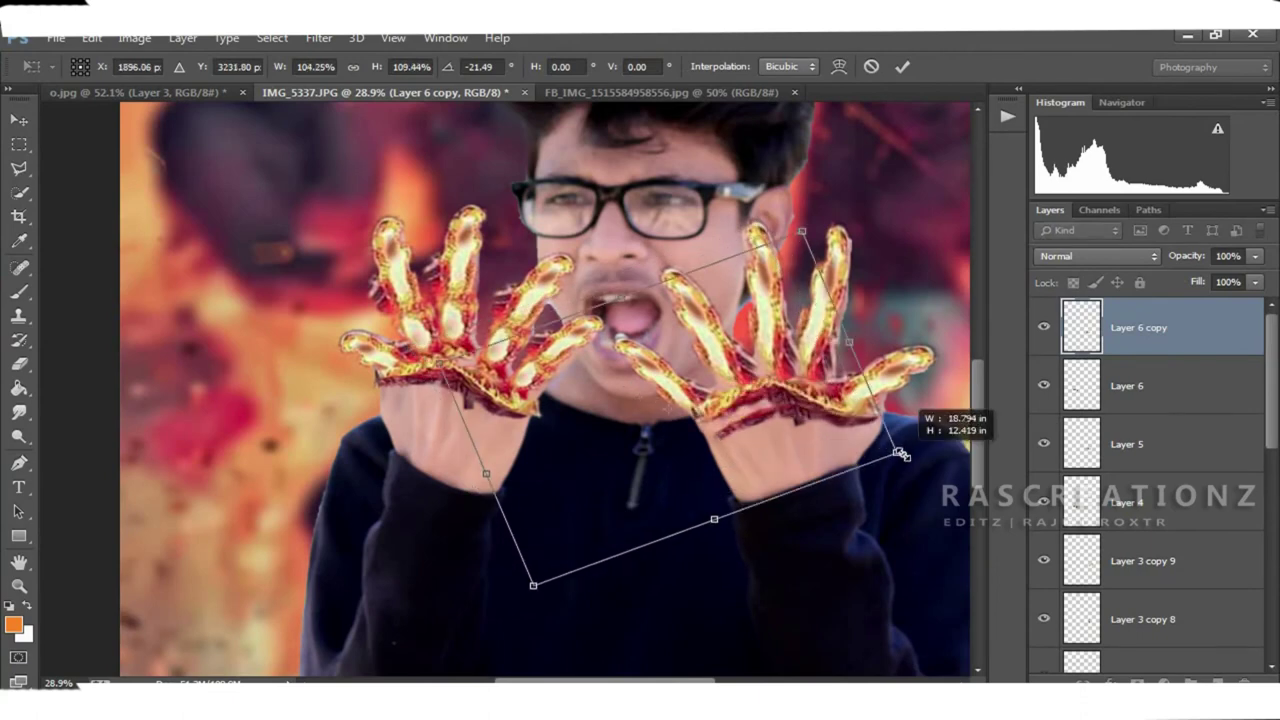
left_click_drag(437, 362, 420, 330)
key("Return")
Step: Zoom out, return to o.jpg and select the horizontal stroke on Layer 4
key("z")
mouse_move(651, 391)
left_mouse_down()
mouse_move(463, 157)
mouse_move(300, 110)
left_mouse_up()
left_click(140, 92)
left_click(1180, 327)
key("v")
left_click(1167, 468)
left_click(1194, 514)
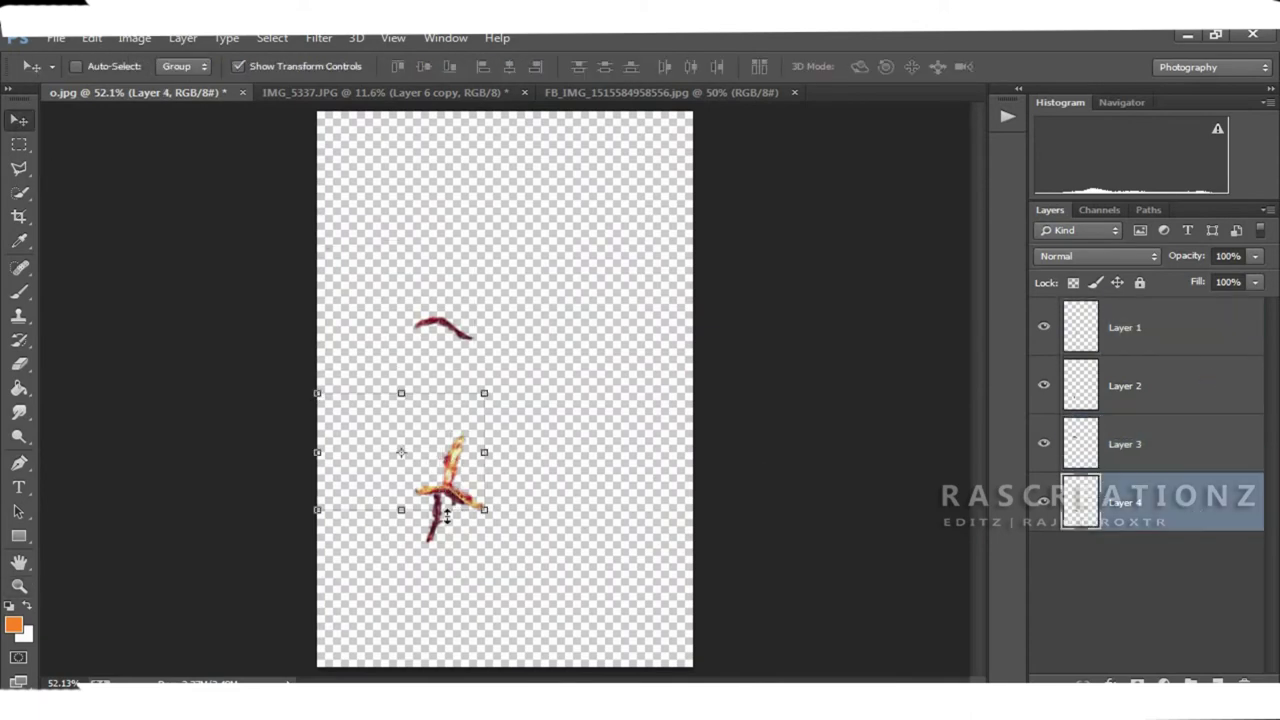
Step: Lift the horizontal stroke apart and place Layer 2's stroke on the left hand in IMG_5337
left_click_drag(450, 490, 450, 387)
double_click(1203, 405)
key("Escape")
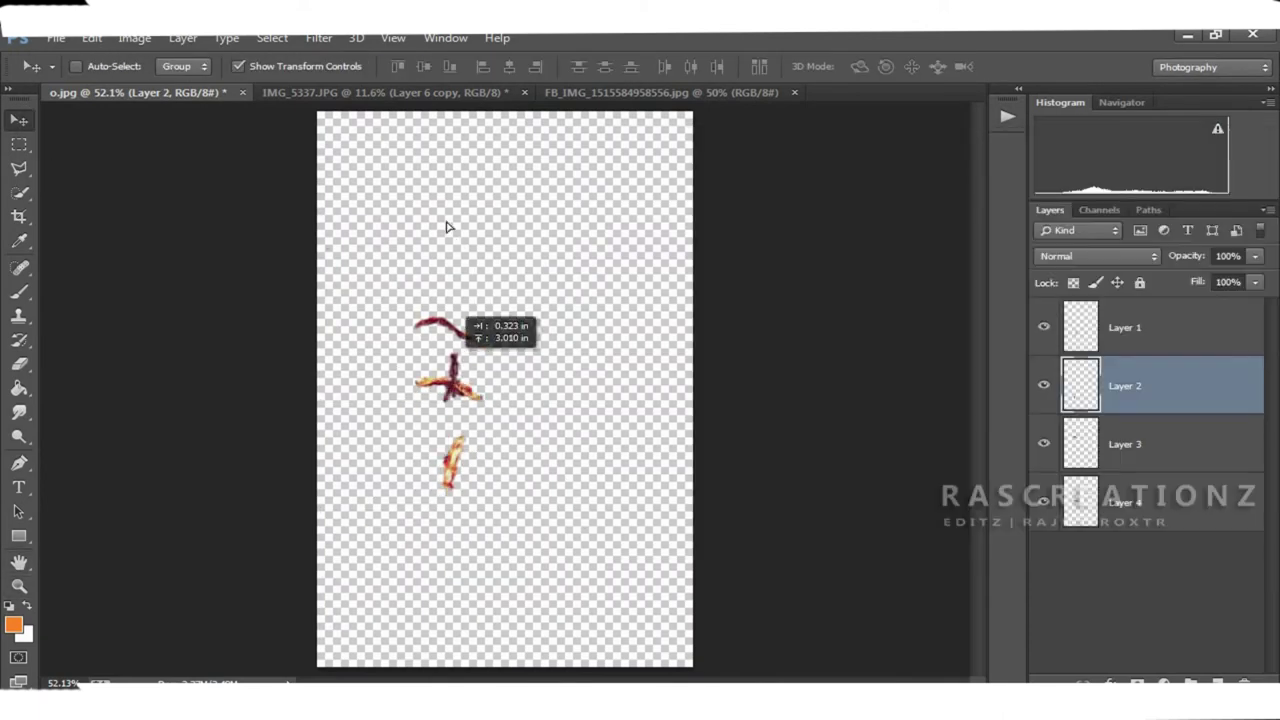
key("ctrl+t")
mouse_move(447, 227)
left_mouse_down()
mouse_move(445, 478)
mouse_move(472, 456)
mouse_move(481, 469)
left_mouse_up()
left_click(902, 66)
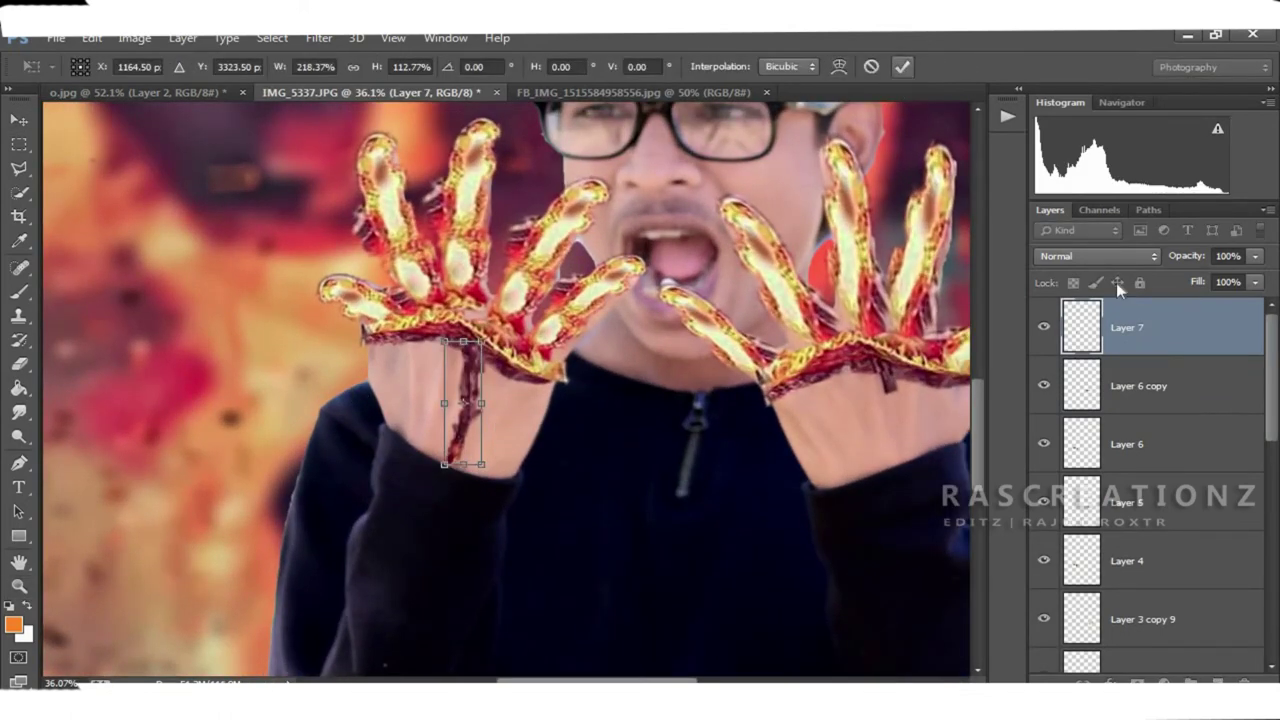
left_click(902, 66)
Step: Duplicate the vein stroke, shift the copy left and make it narrower
right_click(1160, 327)
left_click(857, 234)
left_click(851, 234)
left_click_drag(470, 372, 440, 372)
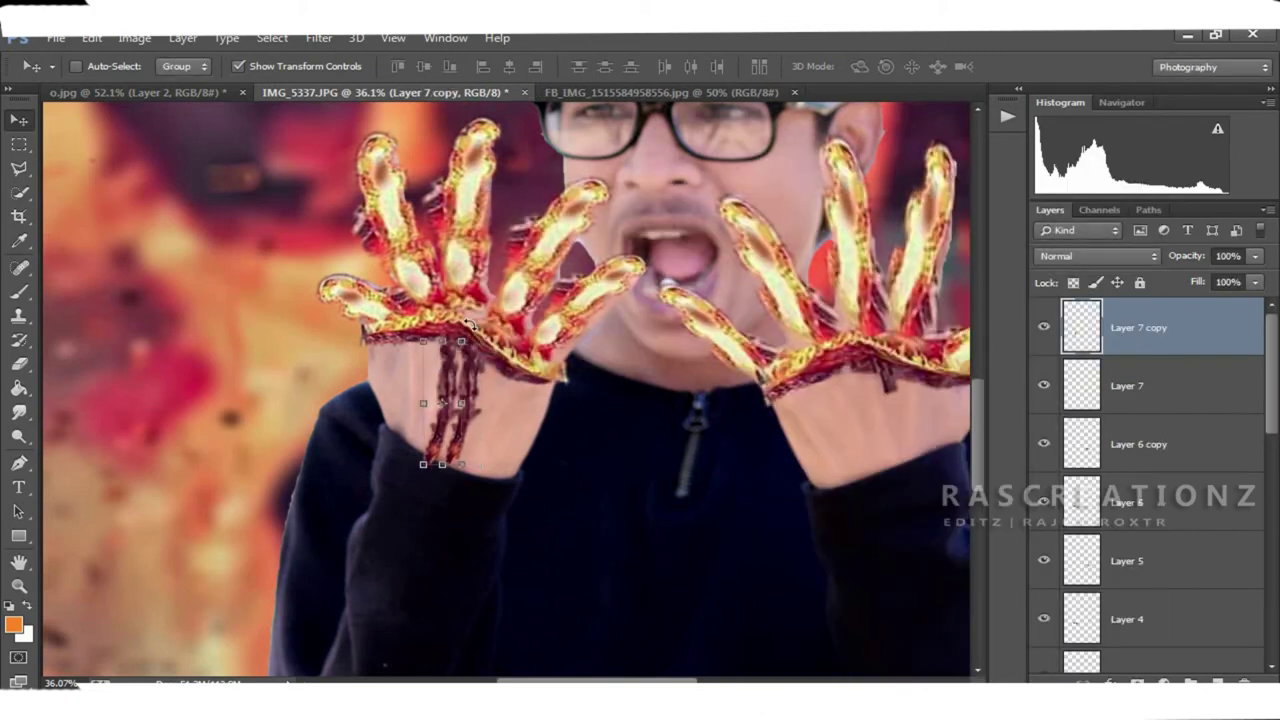
left_click_drag(480, 330, 495, 290)
key("Return")
left_click_drag(449, 391, 419, 396)
left_click(902, 66)
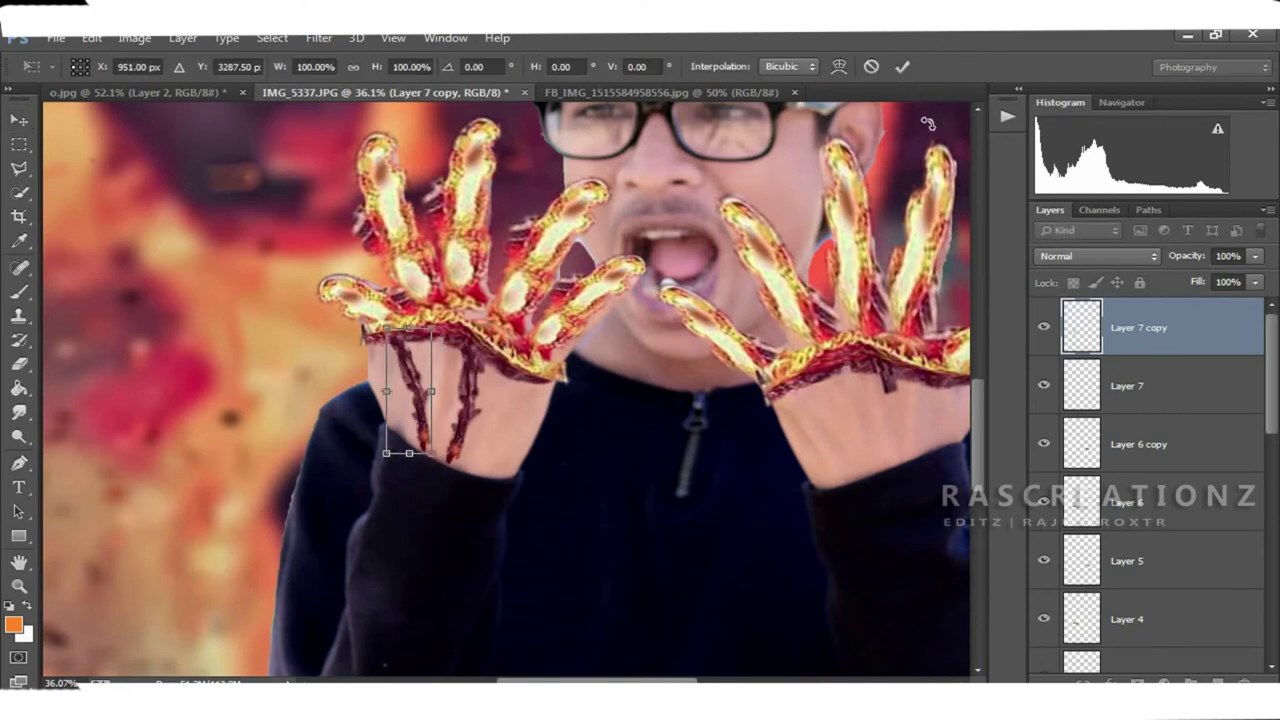
Step: Duplicate the vein stroke twice more, moving a copy onto the right hand
left_click(902, 66)
right_click(1180, 340)
left_click_drag(447, 384, 900, 386)
key("e")
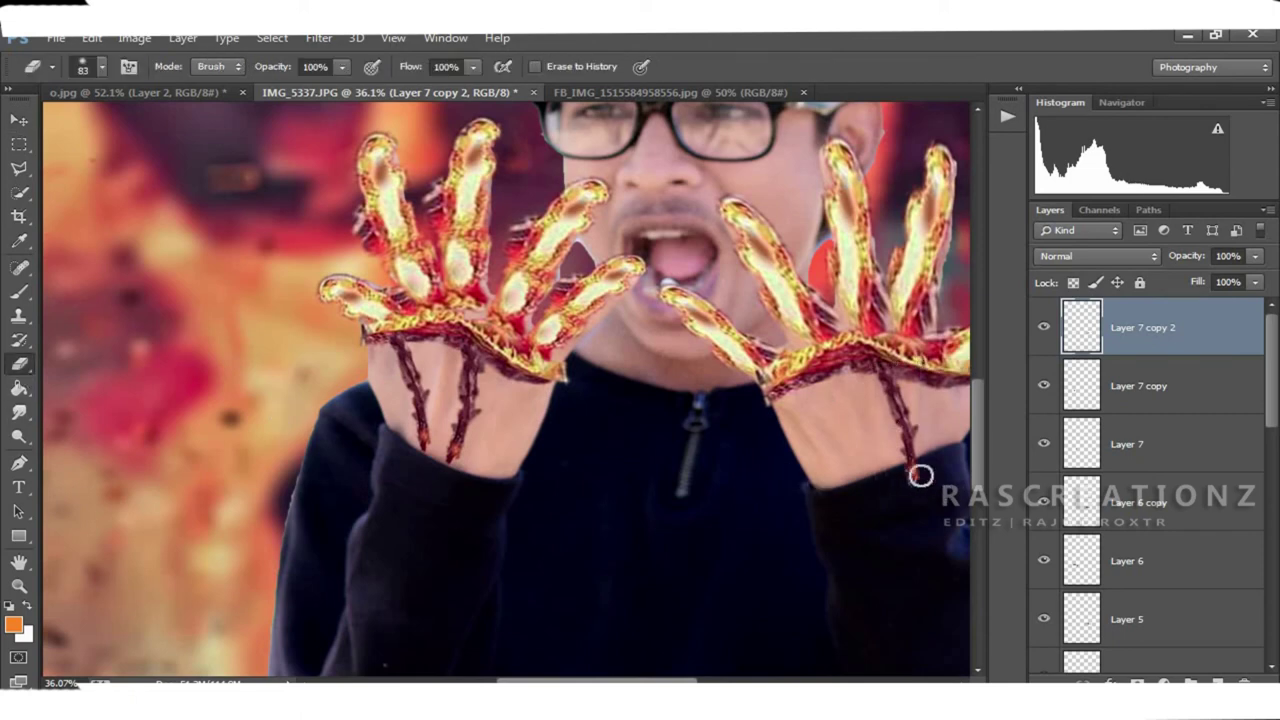
right_click(1150, 330)
left_click(814, 214)
key("Return")
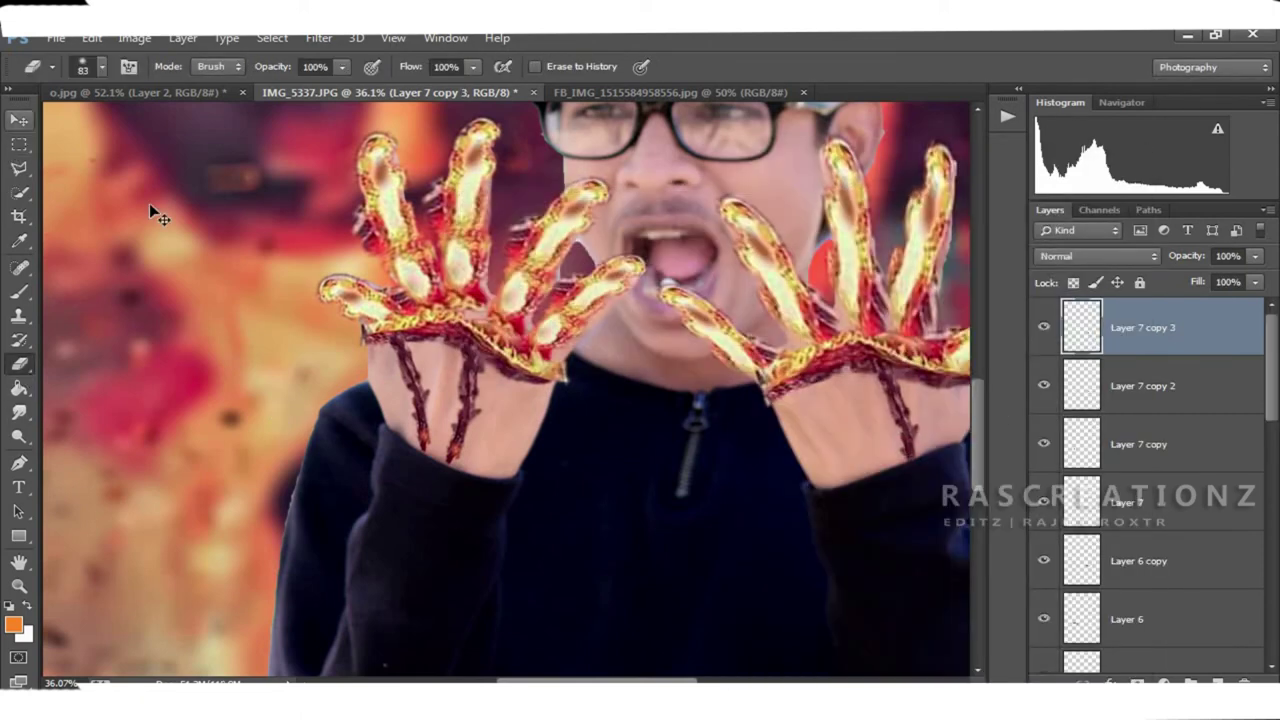
key("v")
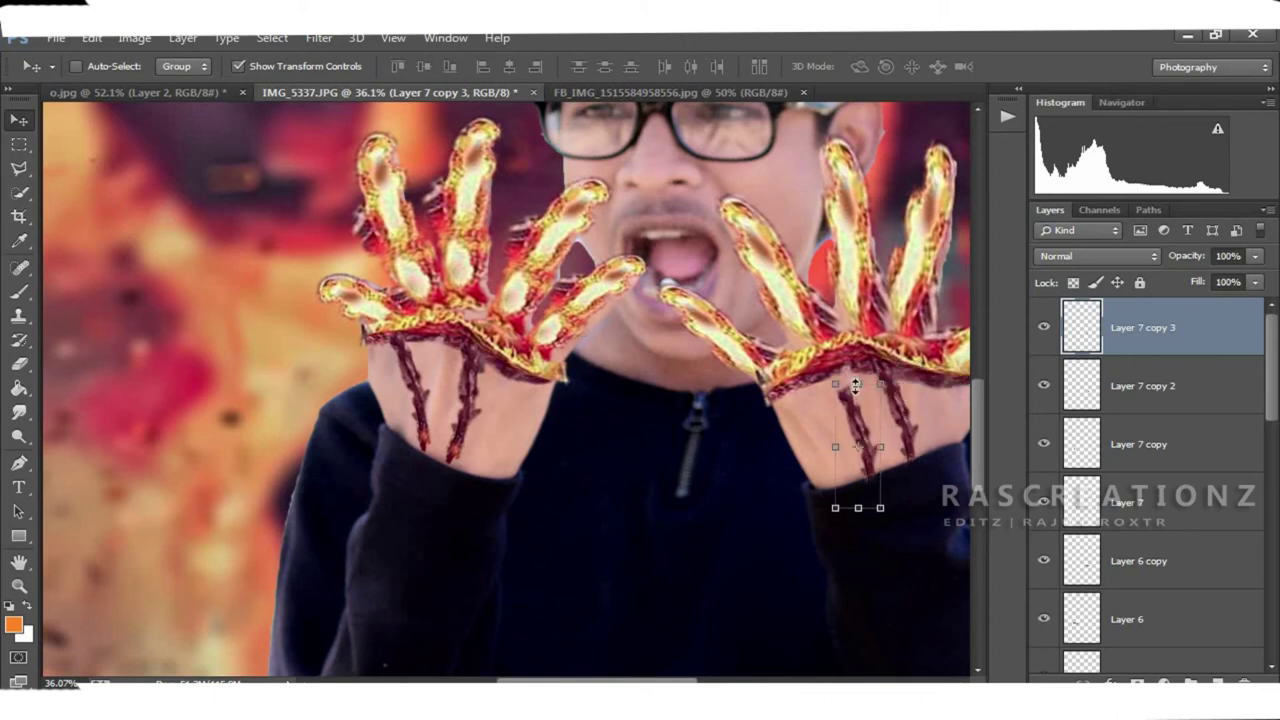
Step: Stretch, rotate and narrow the right-hand vein copy, then zoom out
left_click_drag(856, 384, 857, 369)
left_click_drag(889, 527, 857, 506)
key("Return")
key("ctrl+t")
left_click_drag(881, 438, 860, 438)
key("Return")
key("z")
left_click_drag(700, 386, 608, 386)
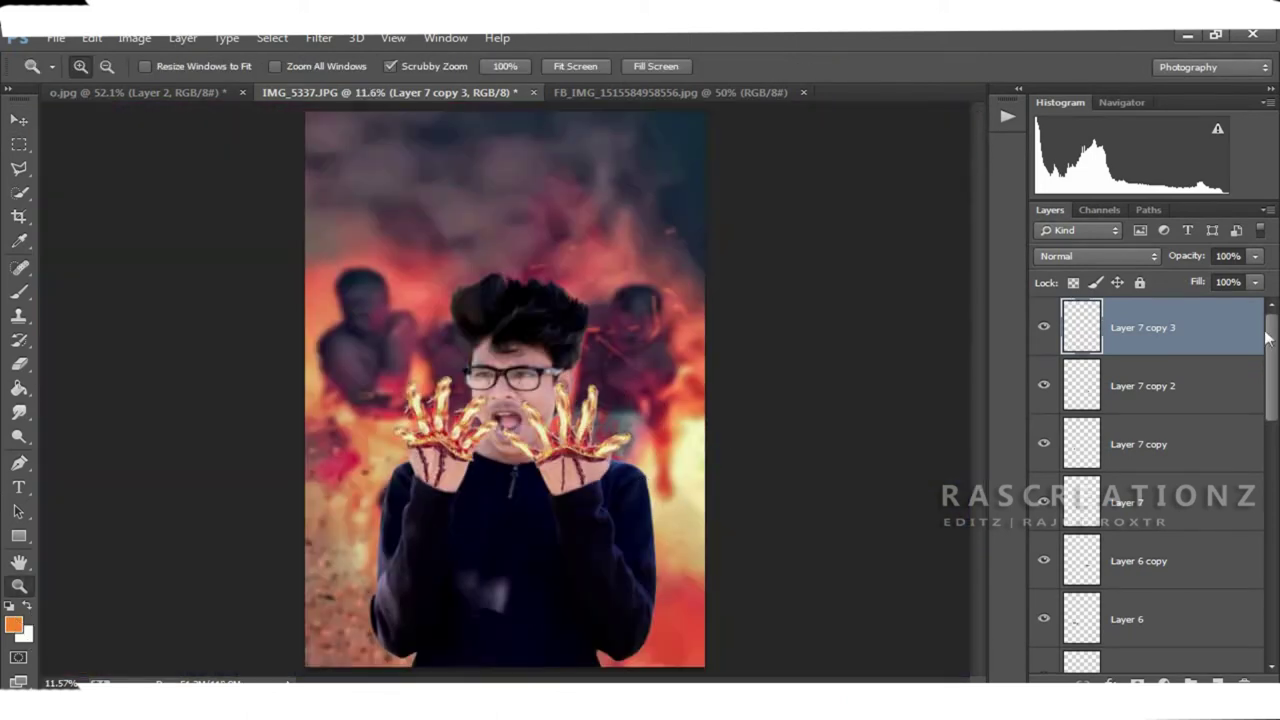
Step: Select the portrait layers and merge everything into a single Layer 2
left_click_drag(545, 279, 657, 431)
scroll(1150, 480, "down", 5)
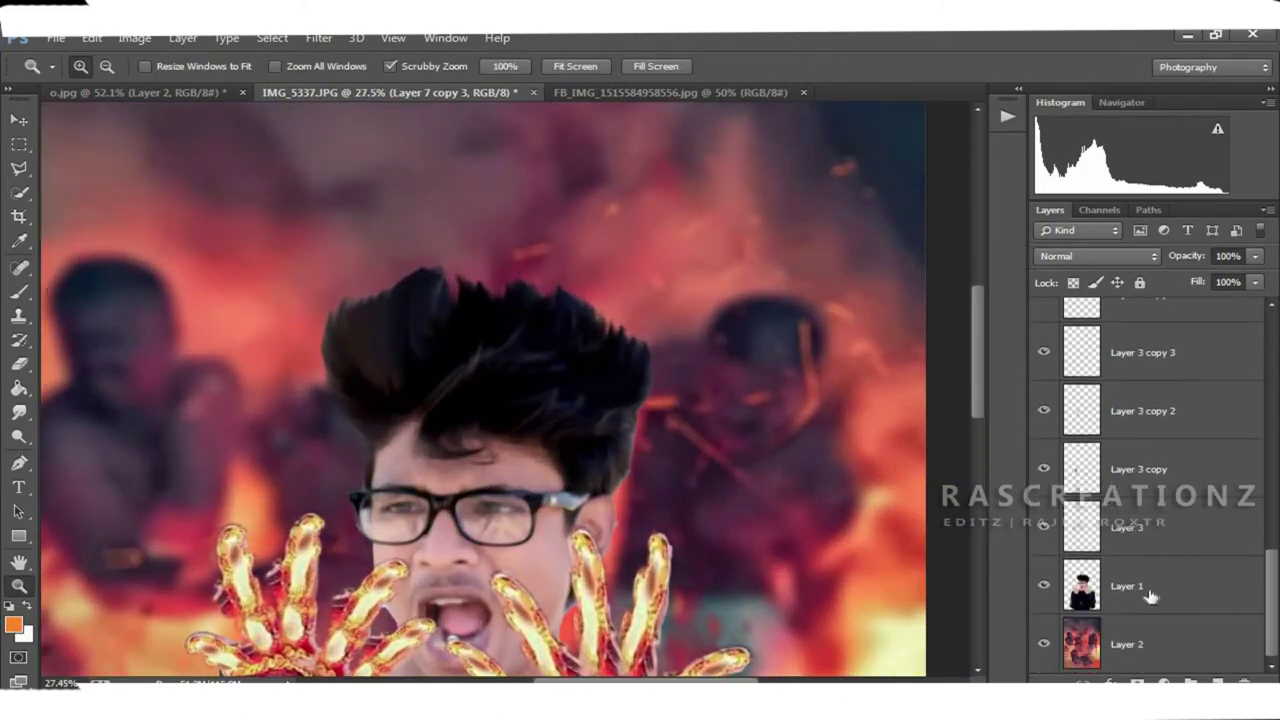
left_click(1180, 586)
key("o")
right_click(683, 390)
key("z")
right_click(1215, 644)
left_click(527, 398)
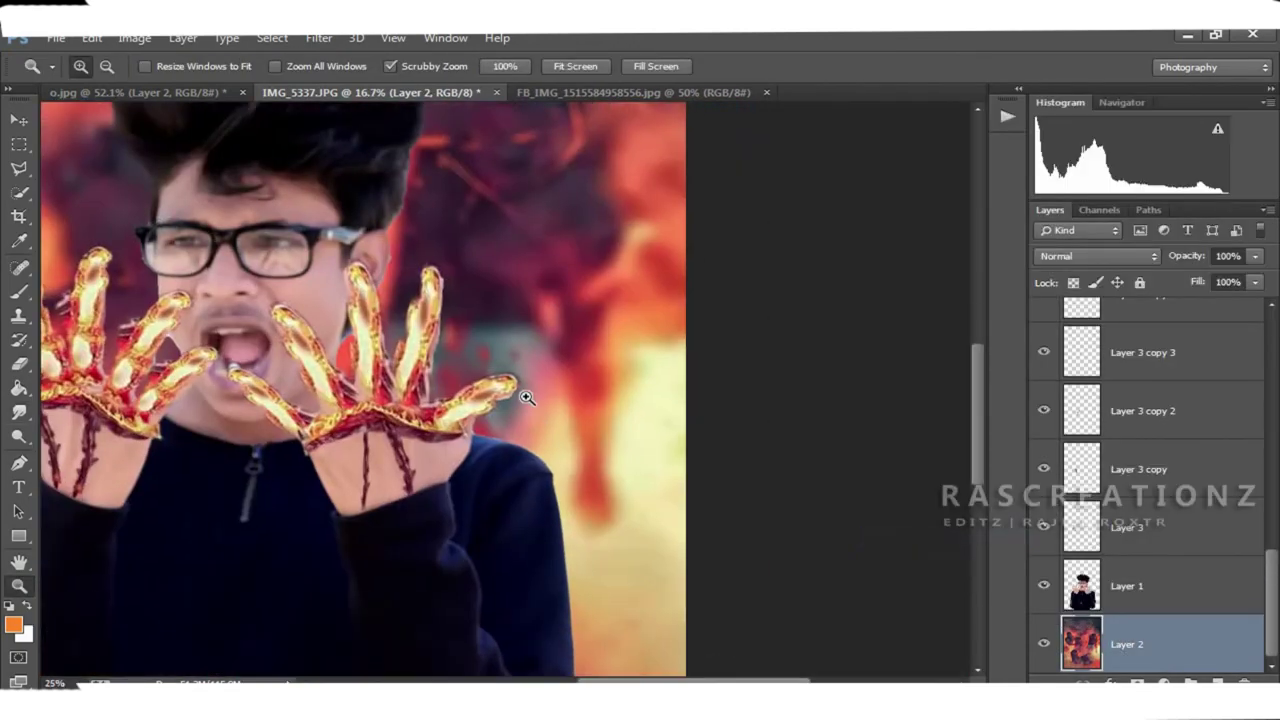
key("ctrl+shift+e")
Step: Duplicate the merged layer into Layer 2 copy and set up the Smudge brush
right_click(1100, 328)
left_click(780, 214)
key("Return")
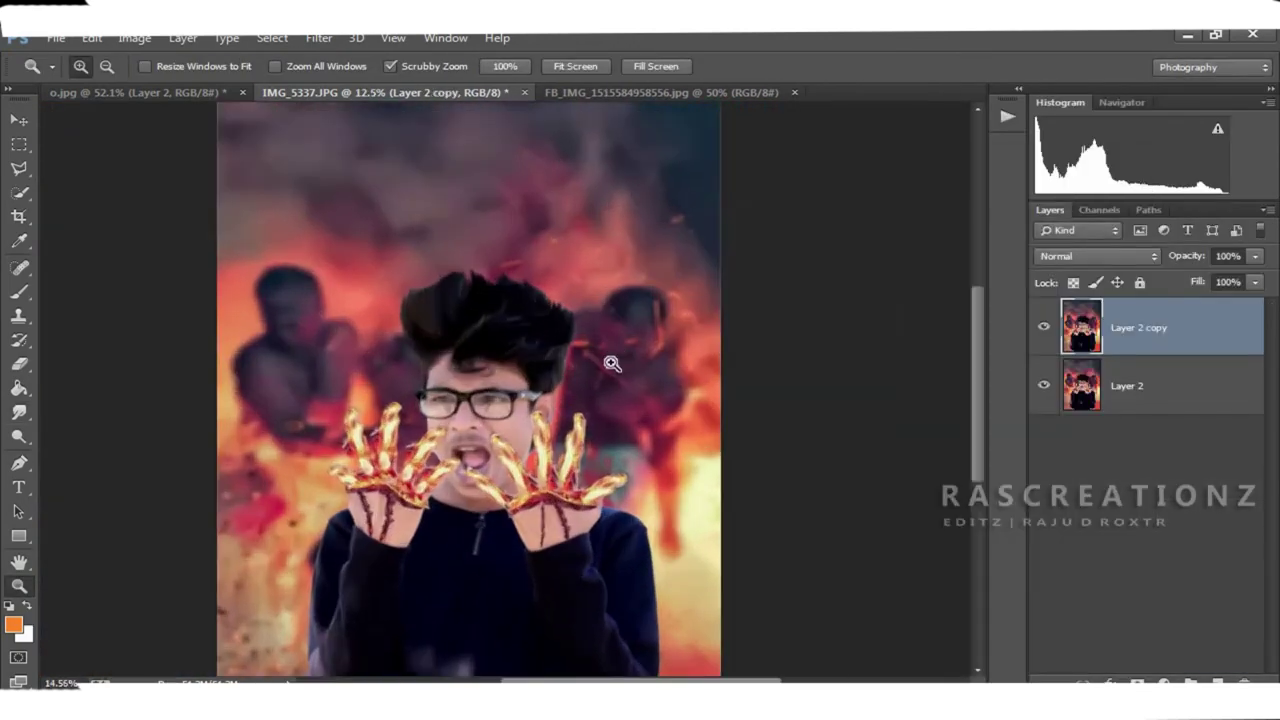
left_click(612, 363)
key("r")
right_click(412, 278)
key("Escape")
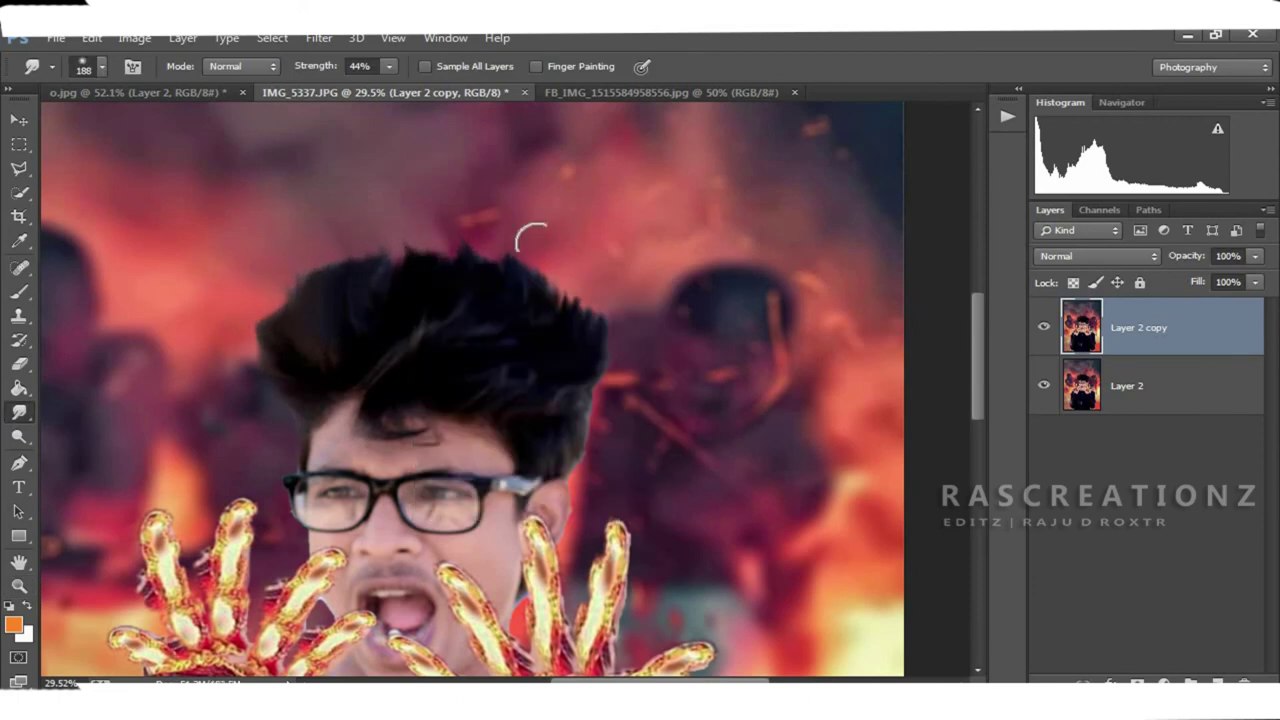
Step: Adjust the Smudge brush size, fit the composite to screen and open the layer context menu
right_click(670, 340)
scroll(732, 485, "down", 3)
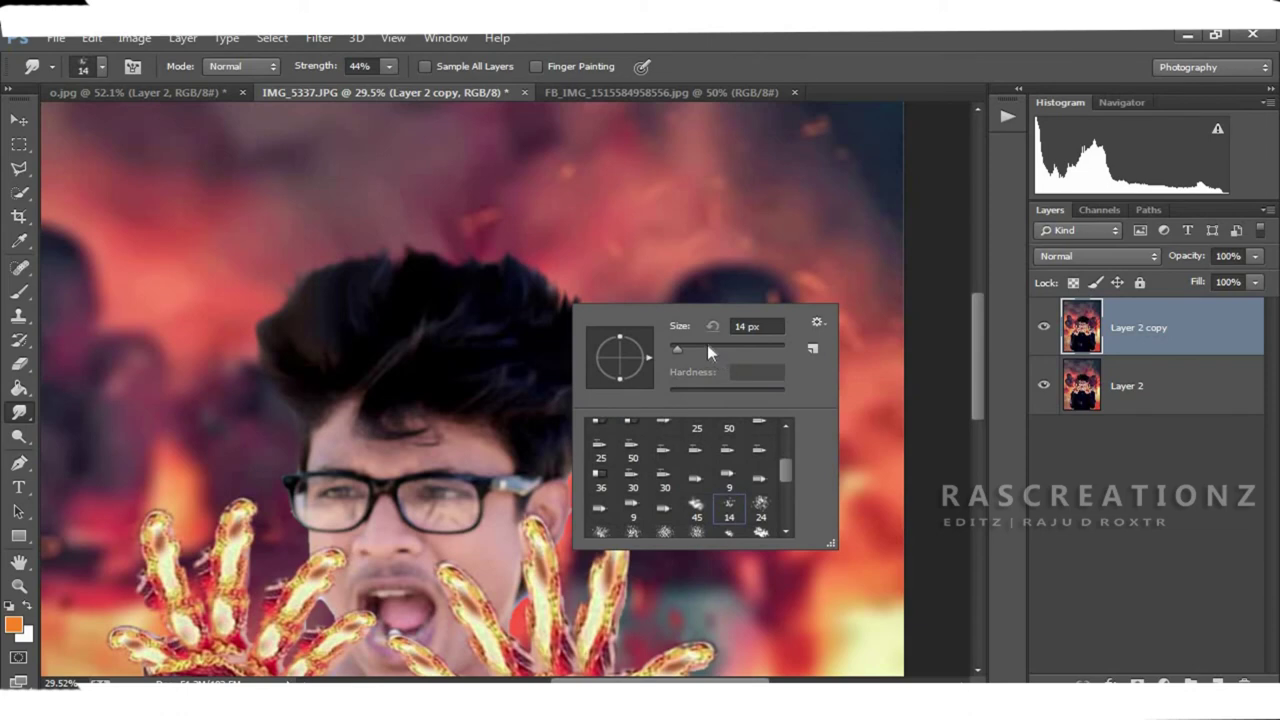
key("Escape")
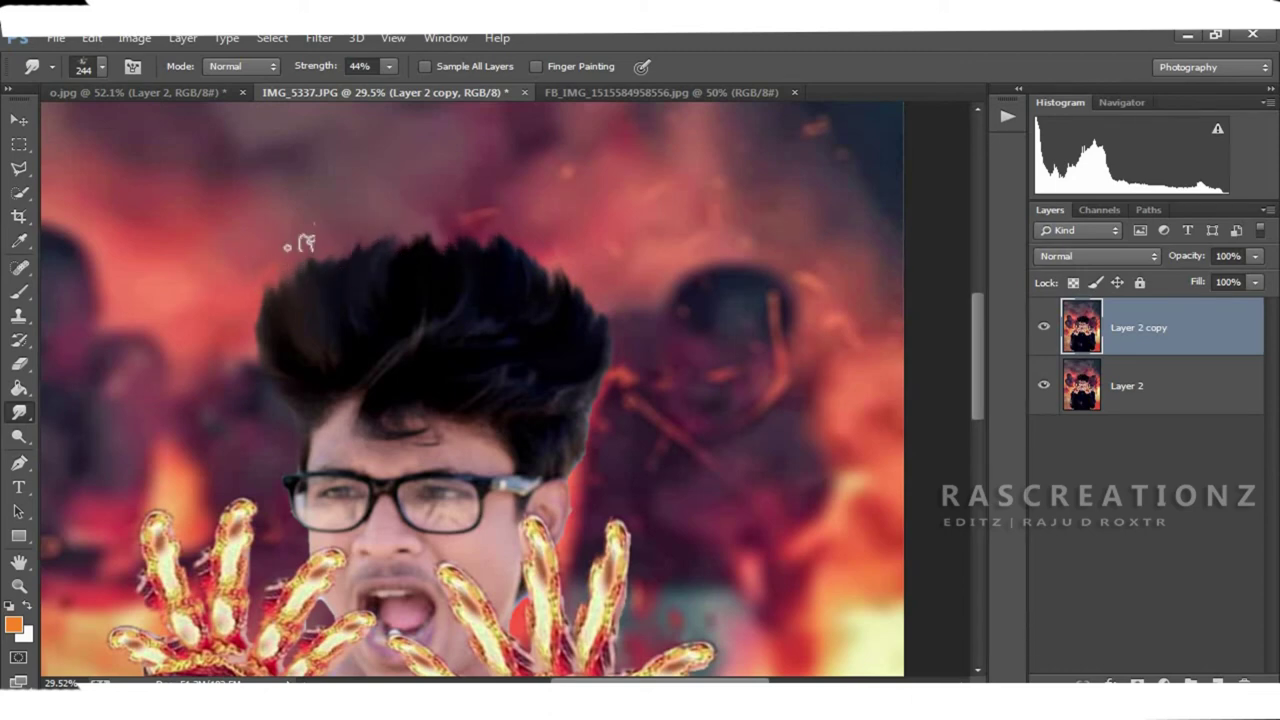
left_click(18, 586)
left_click(614, 318)
right_click(1138, 327)
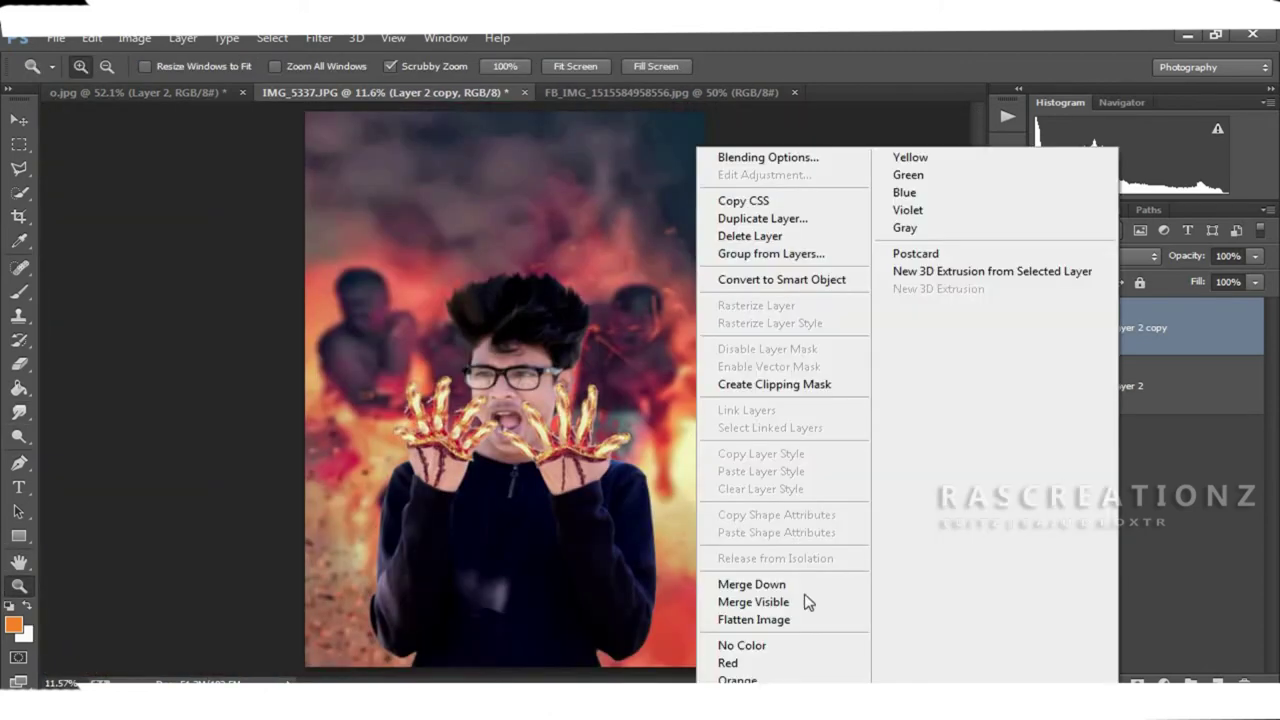
Step: Merge the visible layers and crop the image boundary
left_click(790, 600)
key("c")
left_click(312, 393)
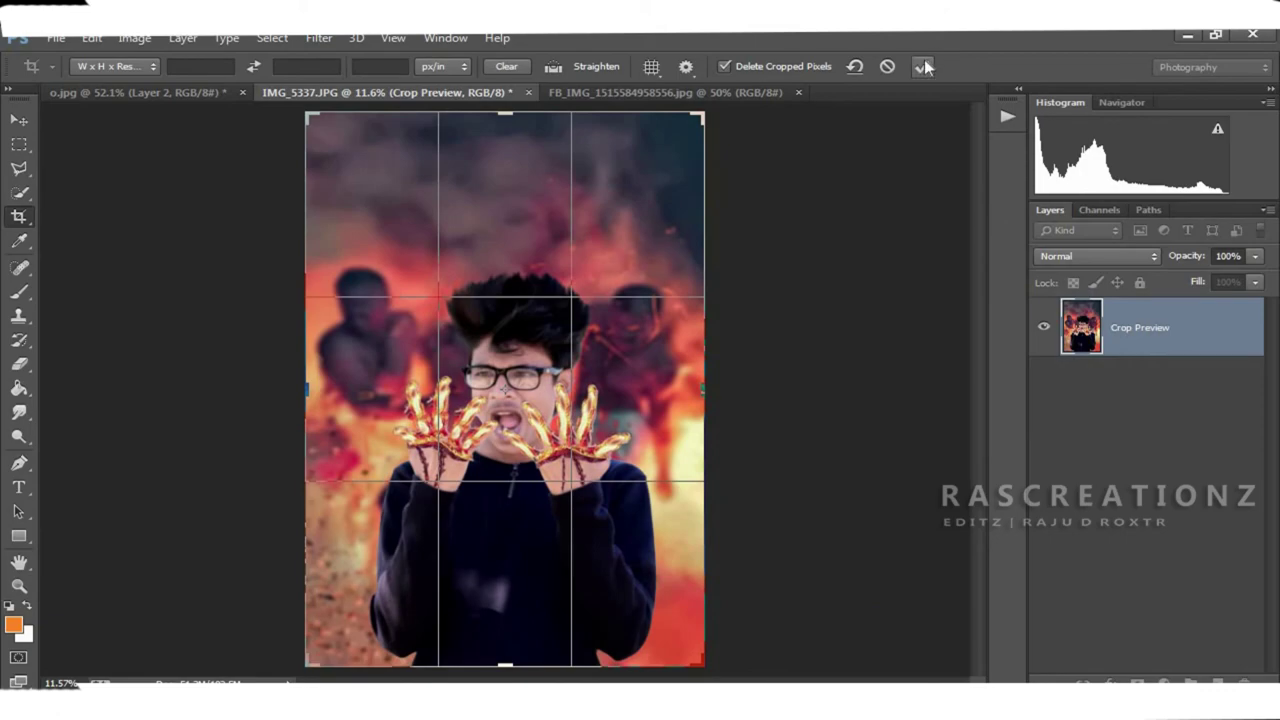
key("Return")
Step: Place Linked the R LLLL logo from Local Disk (D:) at the top-left corner
left_click(55, 37)
left_click(96, 374)
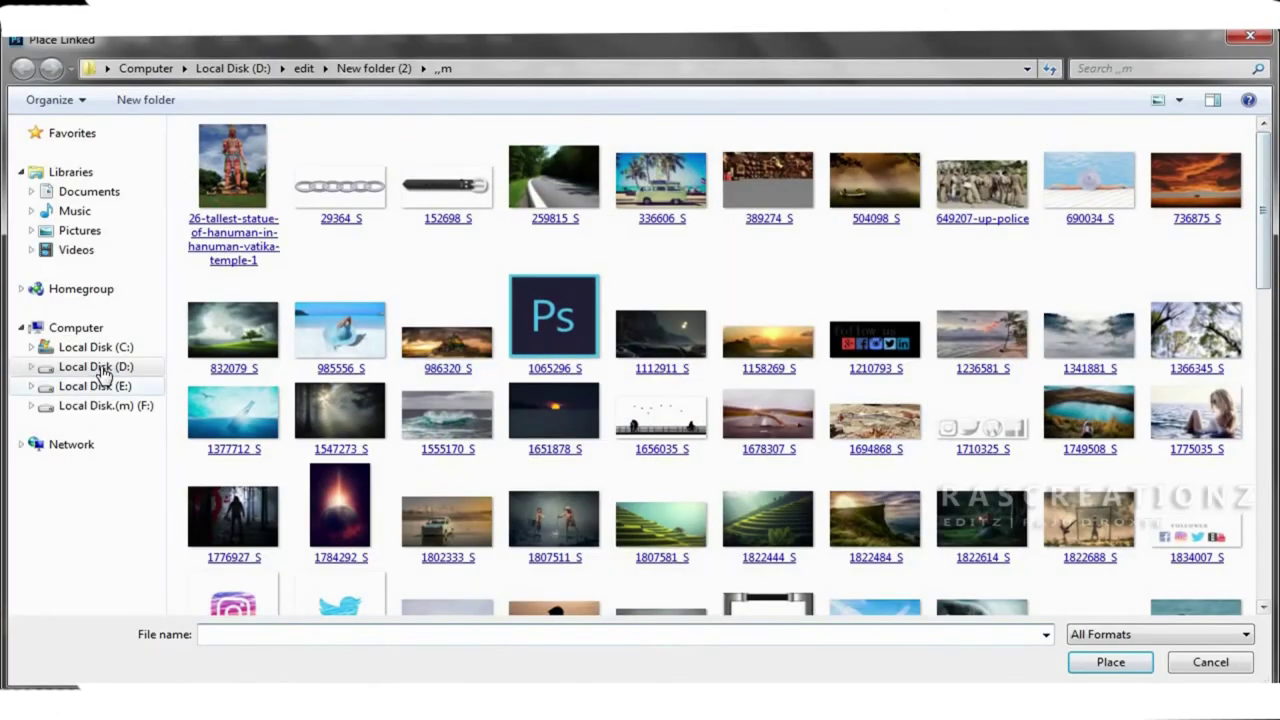
left_click(96, 366)
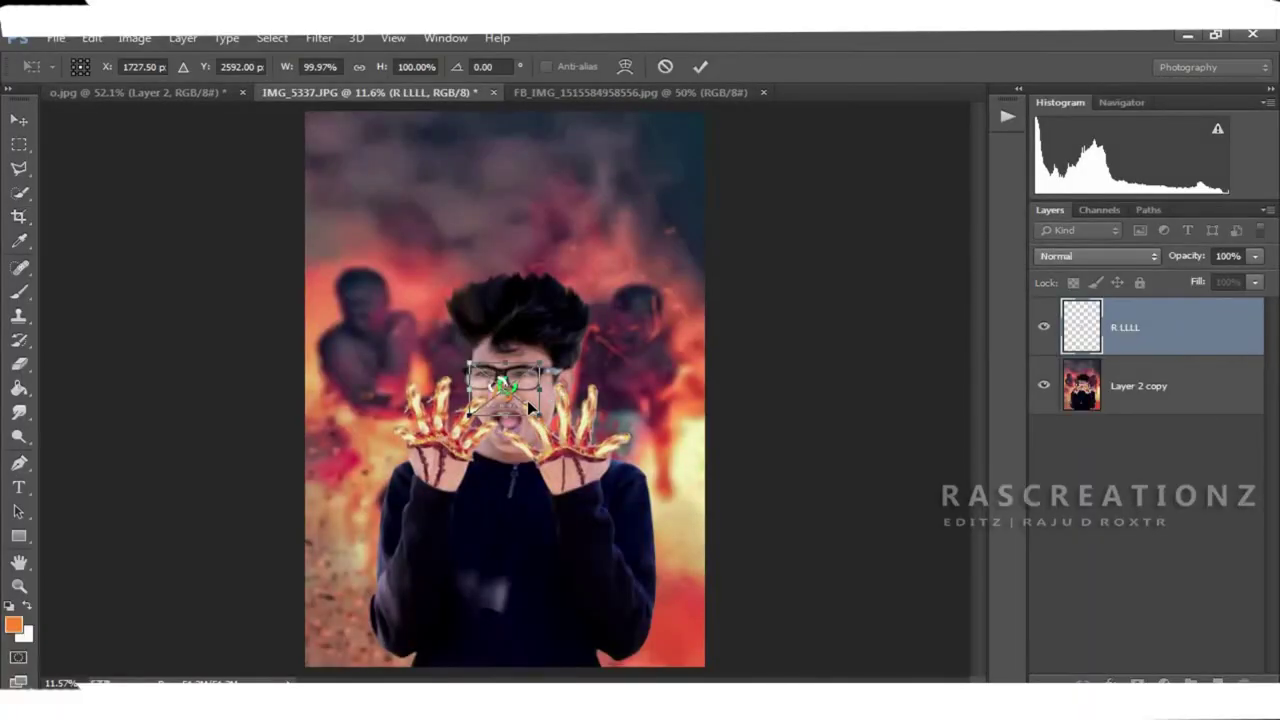
left_click_drag(527, 400, 351, 140)
key("Return")
Step: Add a Drop Shadow to the logo layer, then hide that layer
key("c")
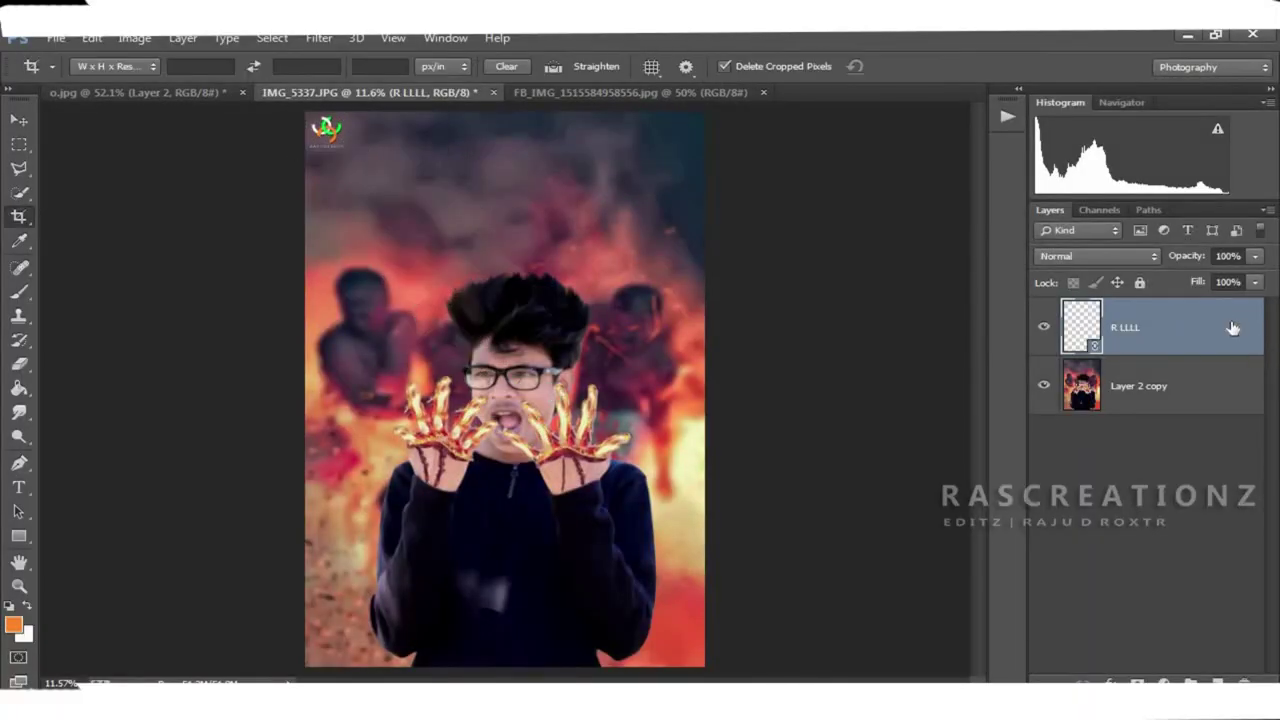
double_click(1233, 328)
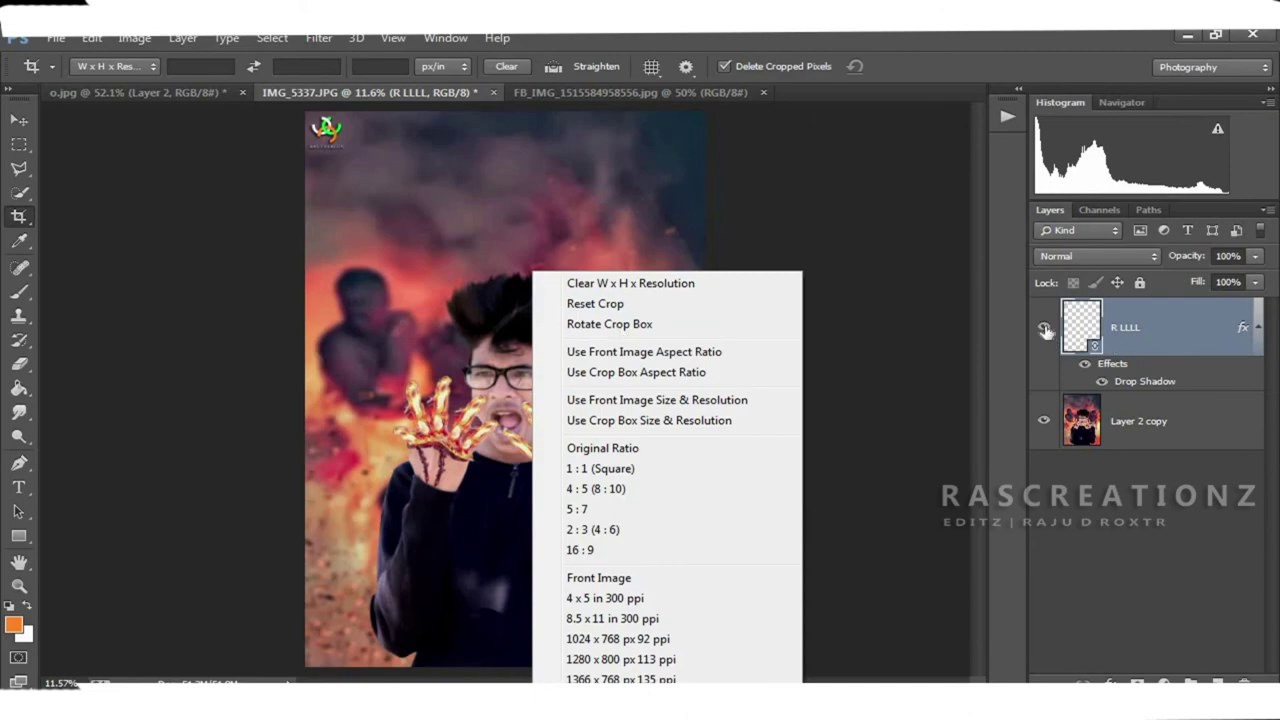
left_click(1044, 330)
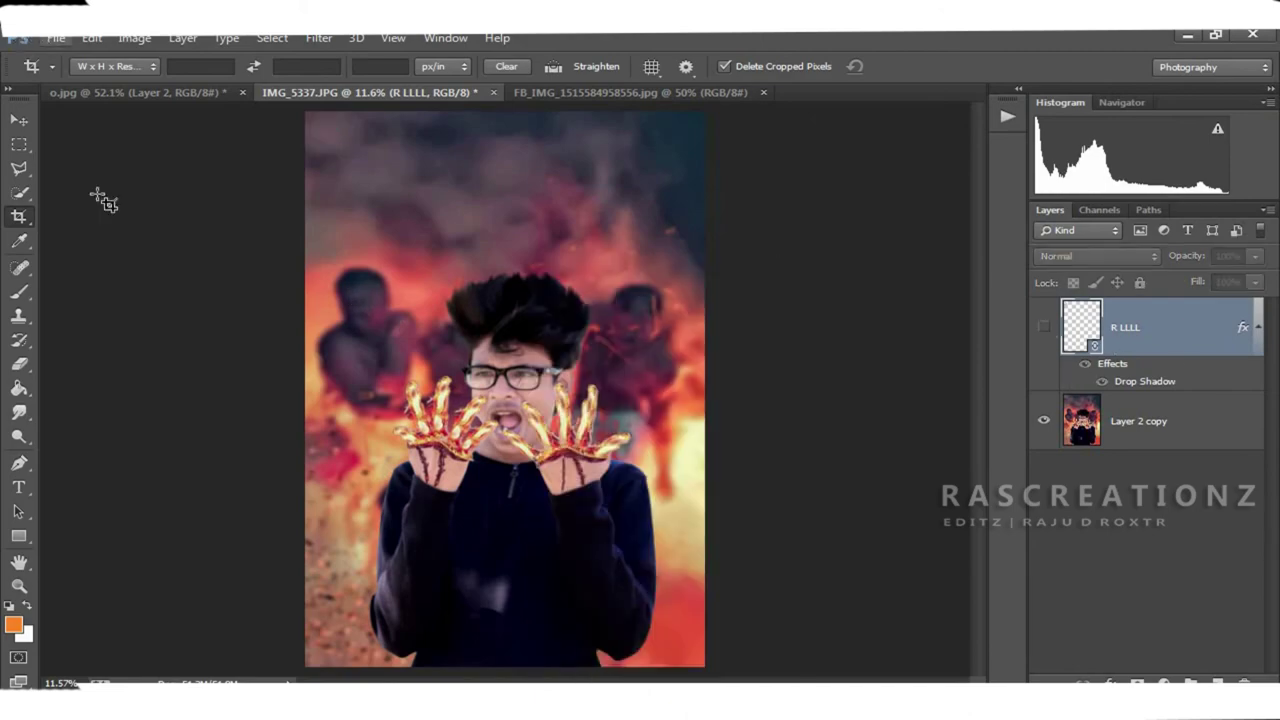
left_click(56, 38)
Step: Place the linked Firework_Stock sparks image from the edit folder on drive D:
left_click(90, 371)
double_click(668, 175)
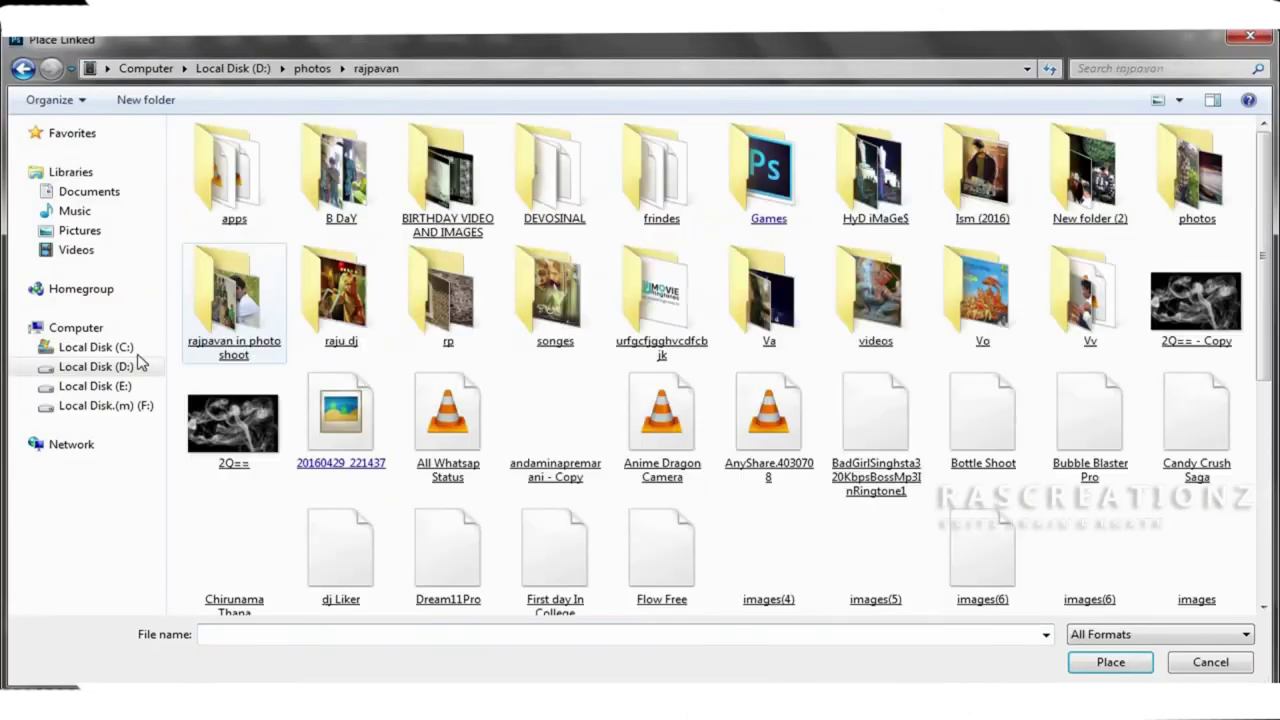
left_click(96, 366)
double_click(537, 207)
double_click(233, 175)
double_click(214, 171)
left_click_drag(1266, 150, 1268, 515)
double_click(982, 285)
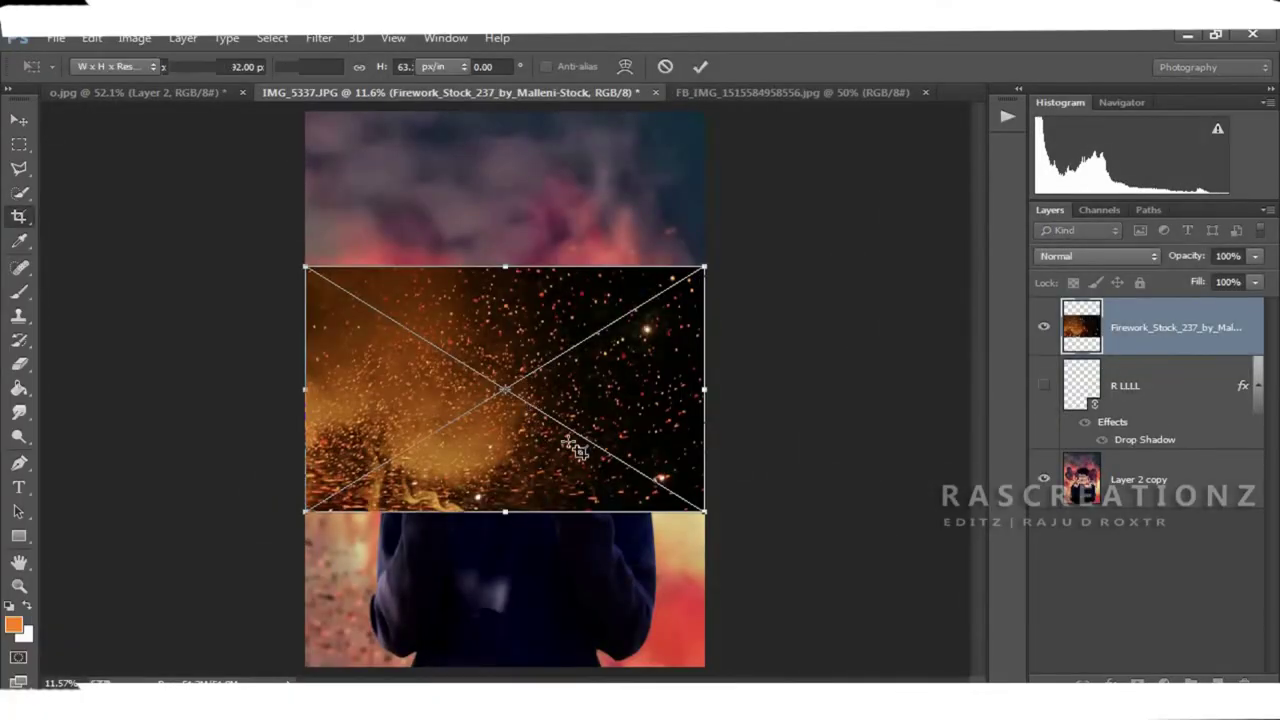
key("Return")
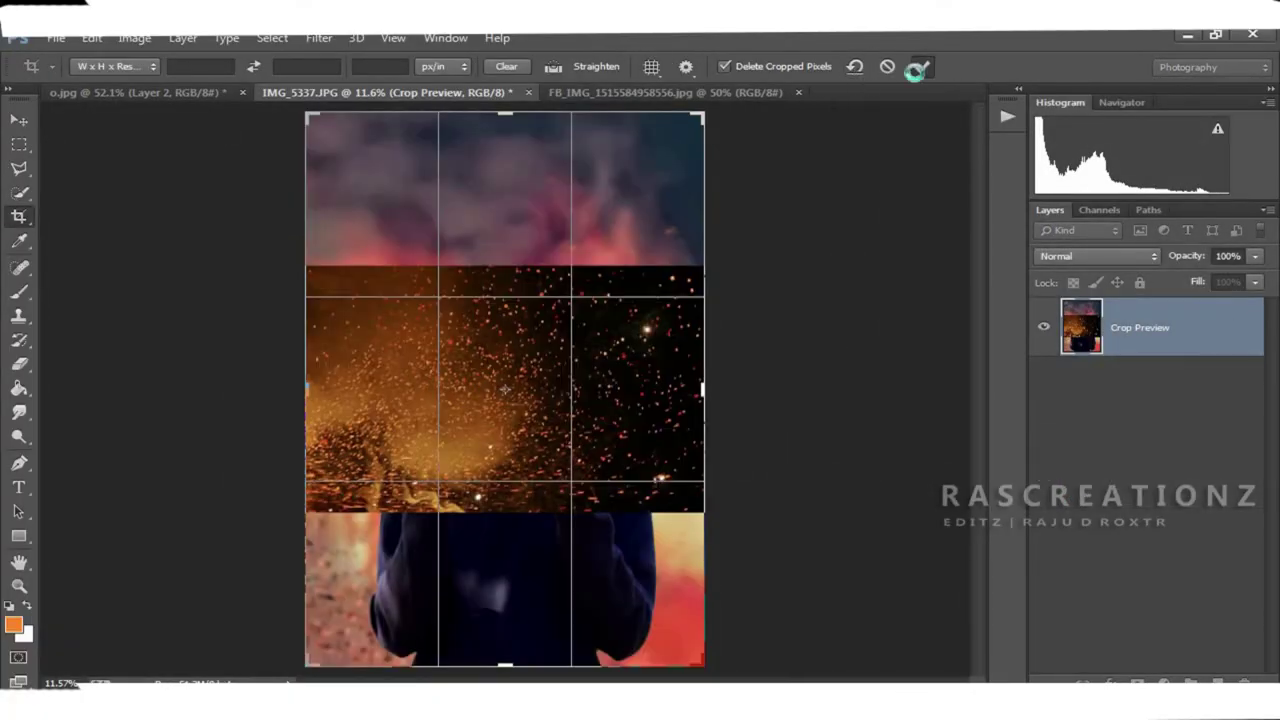
Step: Move and scale the sparks image so it covers the canvas
left_click(915, 68)
left_click_drag(514, 330, 514, 492)
key("ctrl+t")
left_click_drag(970, 110, 1083, 143)
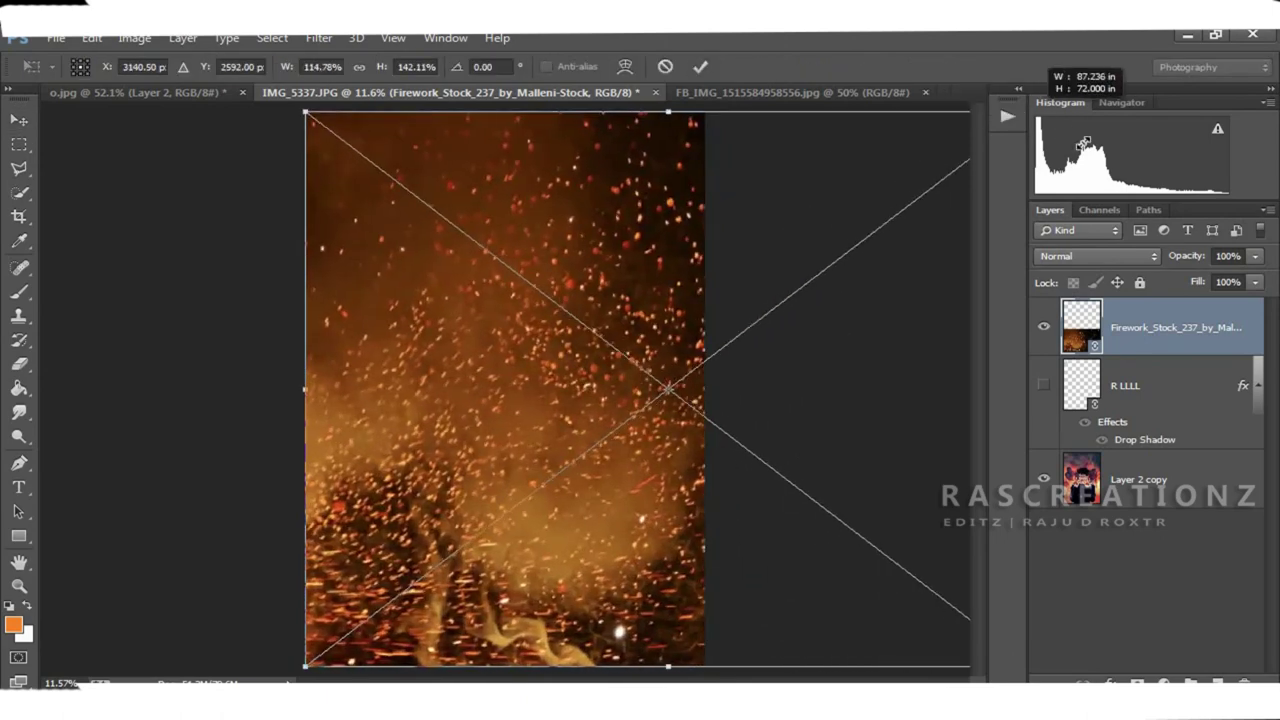
left_click(700, 66)
left_click_drag(837, 266, 725, 248)
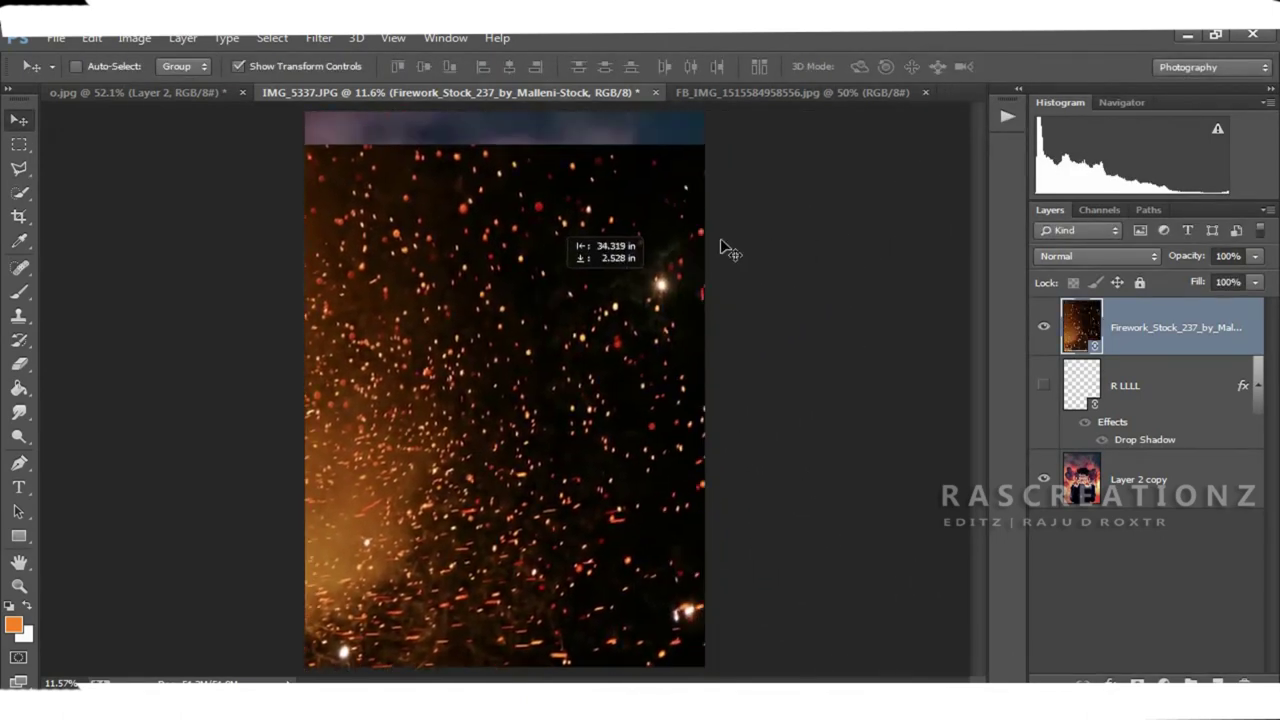
key("ctrl+t")
left_click_drag(811, 108, 822, 111)
key("Return")
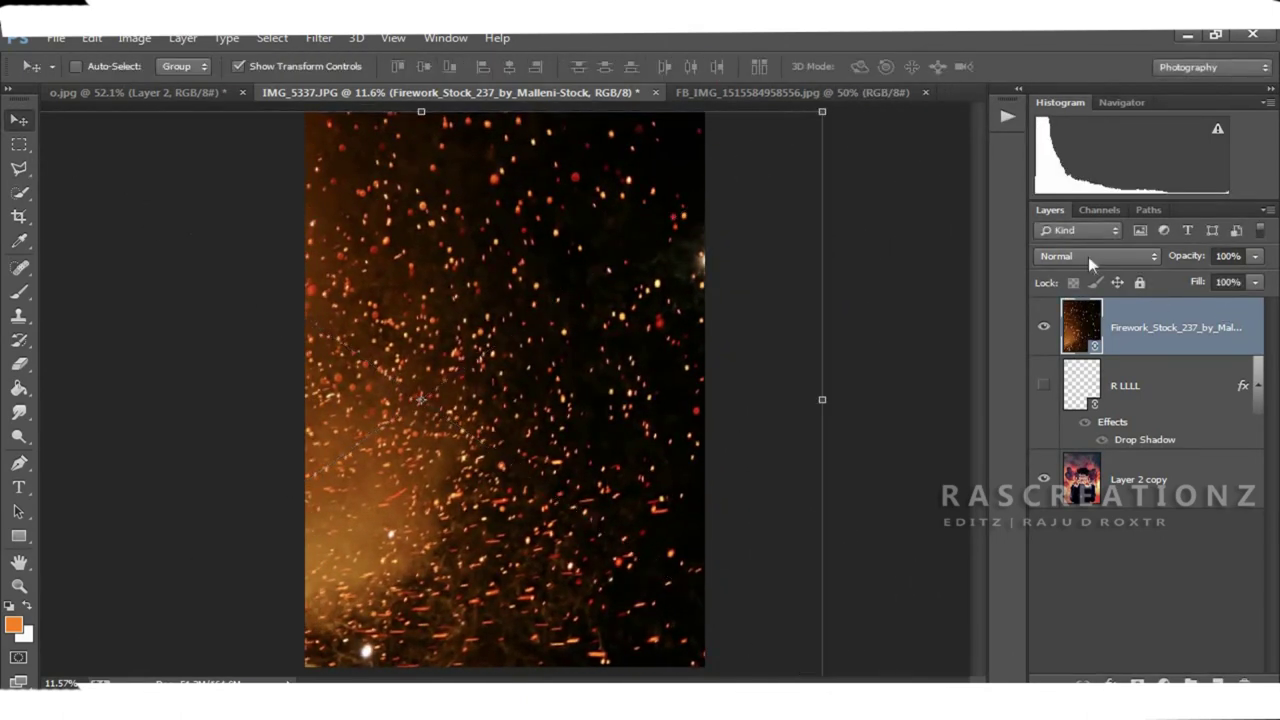
Step: Blend the sparks layer in Screen mode and shift it upward
left_click(1090, 256)
left_click(1095, 178)
left_click_drag(588, 425, 600, 322)
Step: Erase the sparks from the upper-left area with an enlarged eraser brush
key("e")
right_click(692, 384)
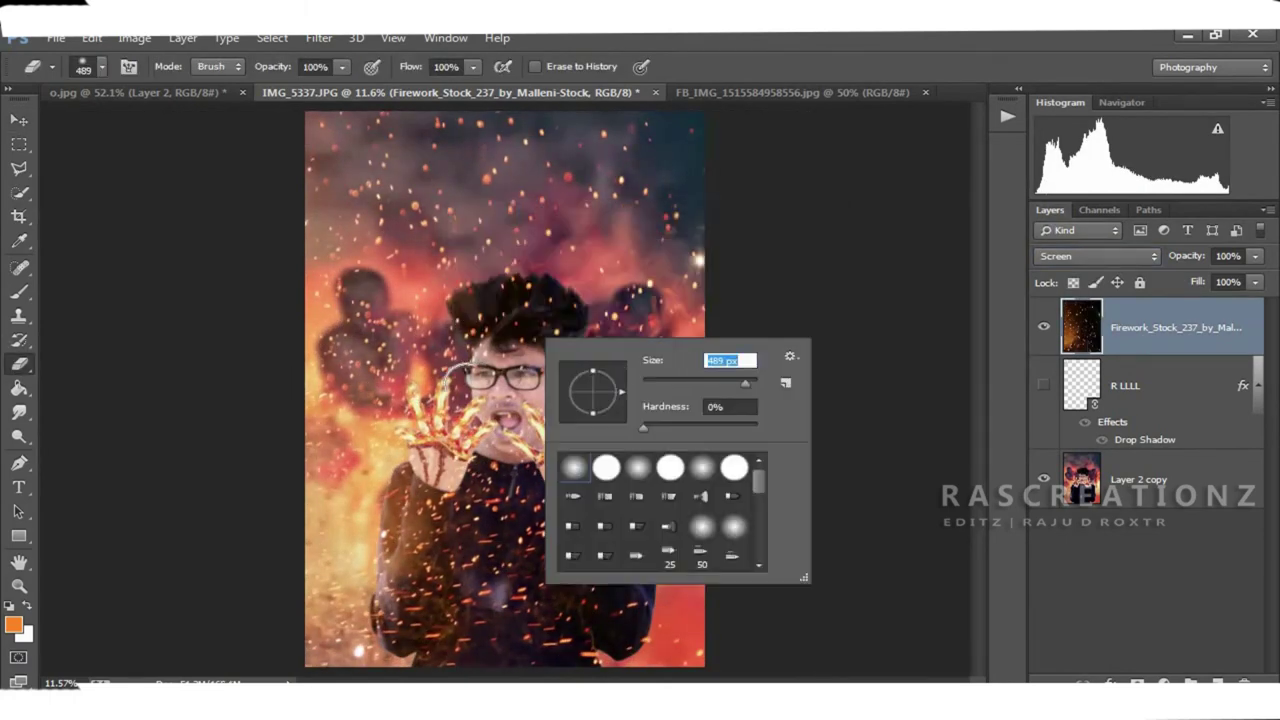
key("Return")
left_click_drag(340, 270, 390, 410)
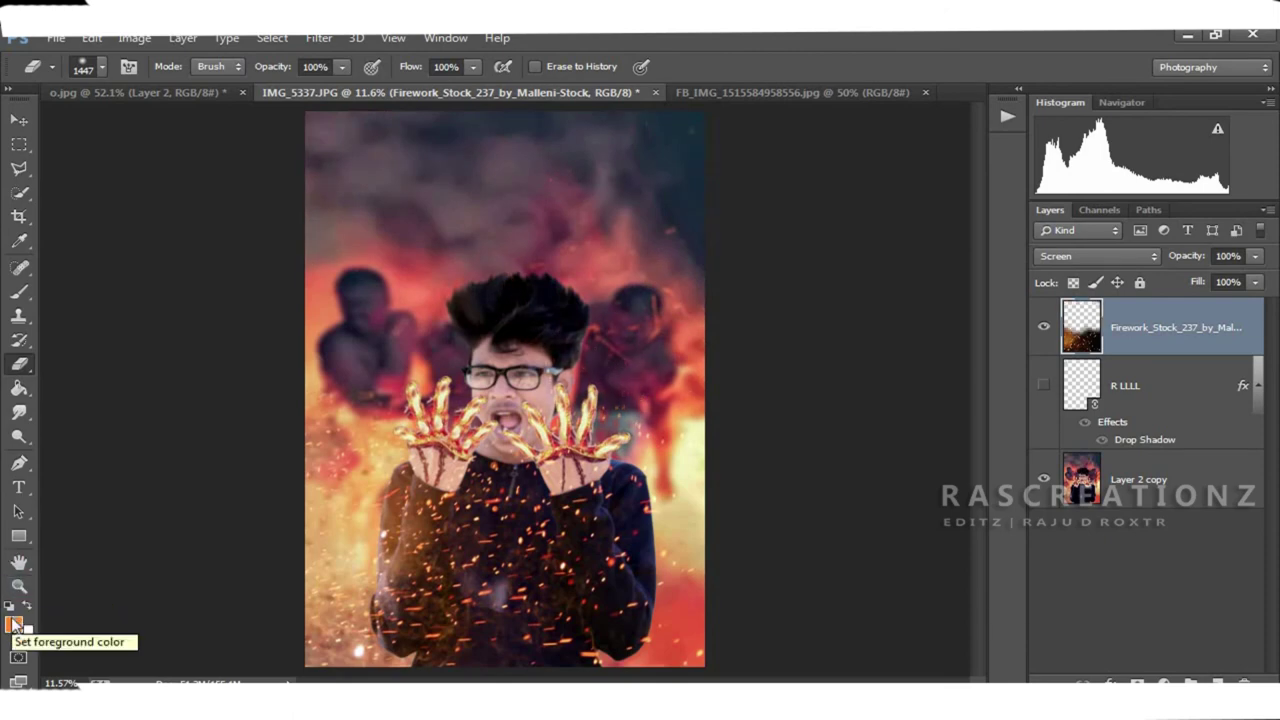
left_click(19, 587)
left_click(371, 457)
right_click(414, 240)
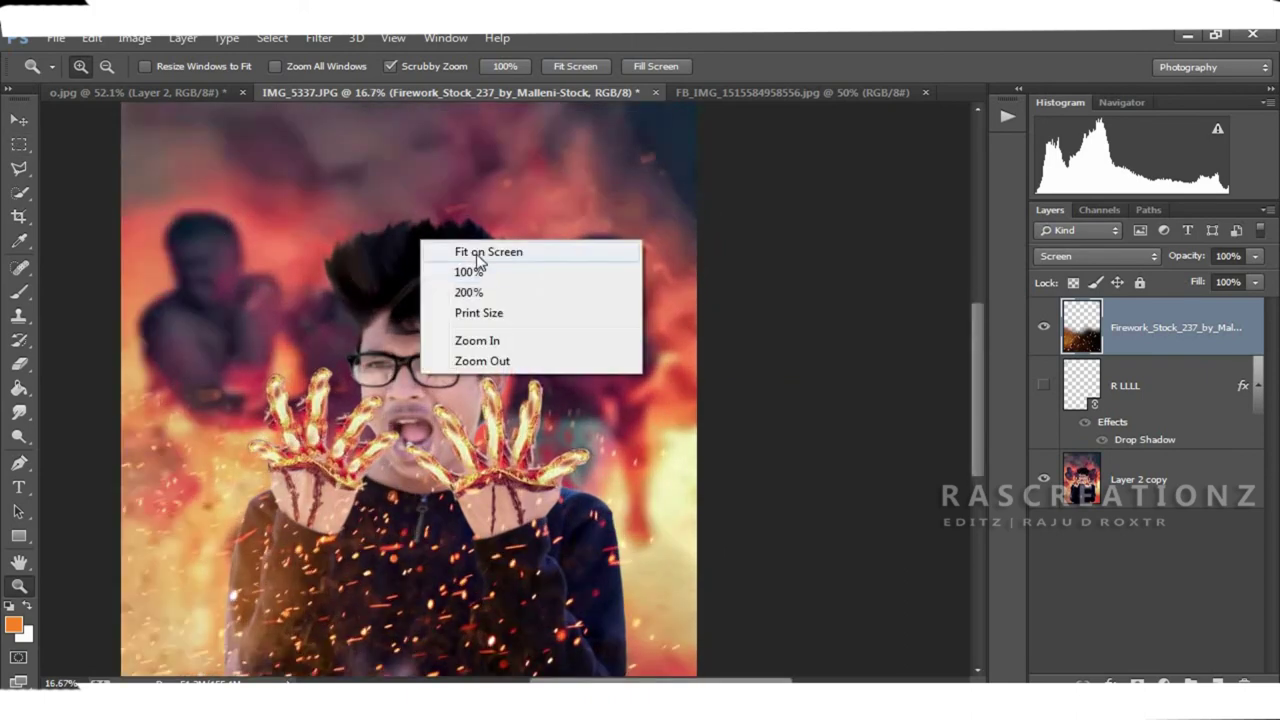
Step: Nudge the sparks layer slightly to the right and fit the image in view
left_click(480, 252)
left_click(19, 121)
left_click_drag(535, 397, 572, 397)
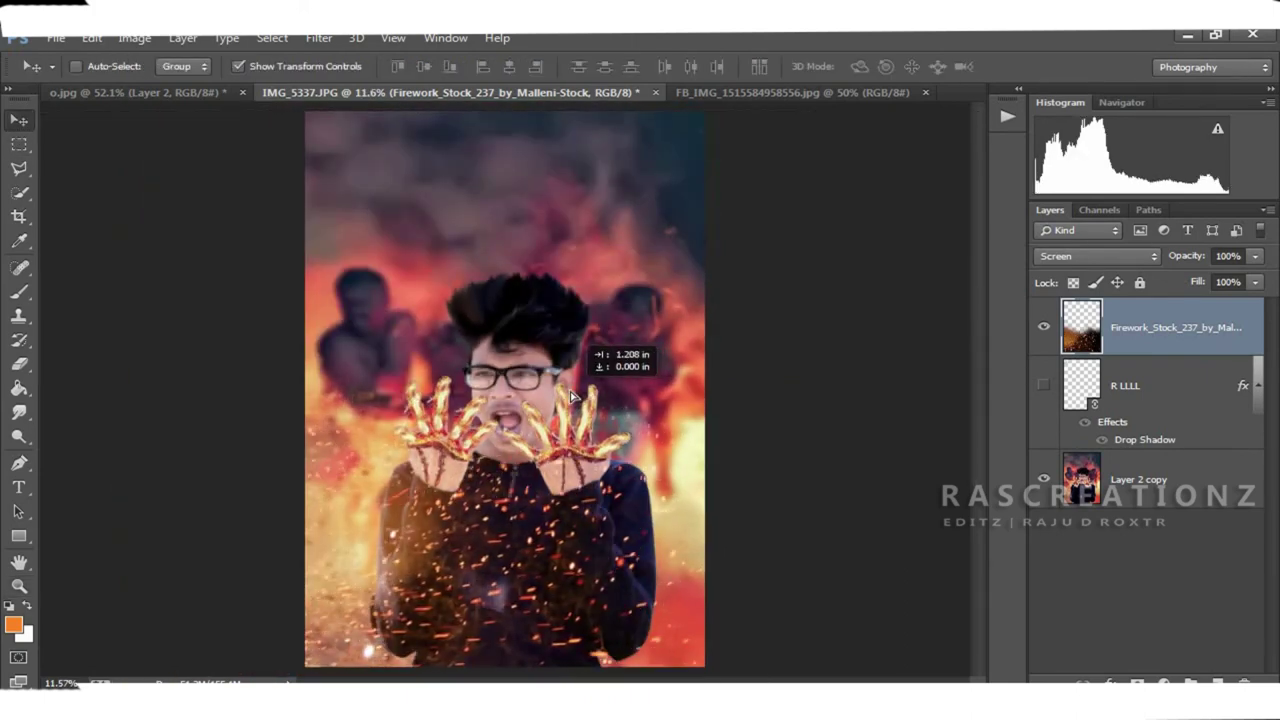
left_click(19, 587)
right_click(694, 352)
left_click(740, 361)
Step: Merge all layers into a single layer from the Layers context menu
right_click(1120, 430)
left_click(1140, 480)
right_click(1133, 450)
left_click(800, 600)
left_click(471, 276)
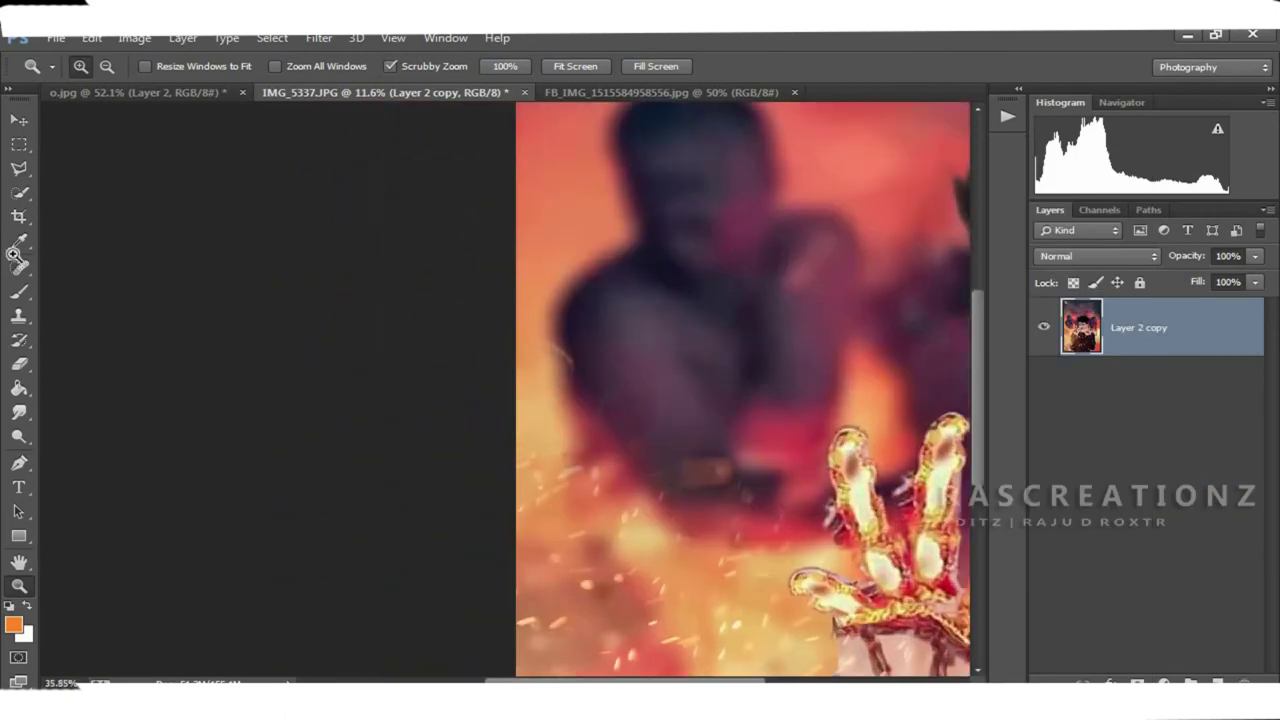
Step: Crop outward past every edge to add a thin transparent border around the image
left_click(19, 216)
left_click_drag(525, 296, 527, 266)
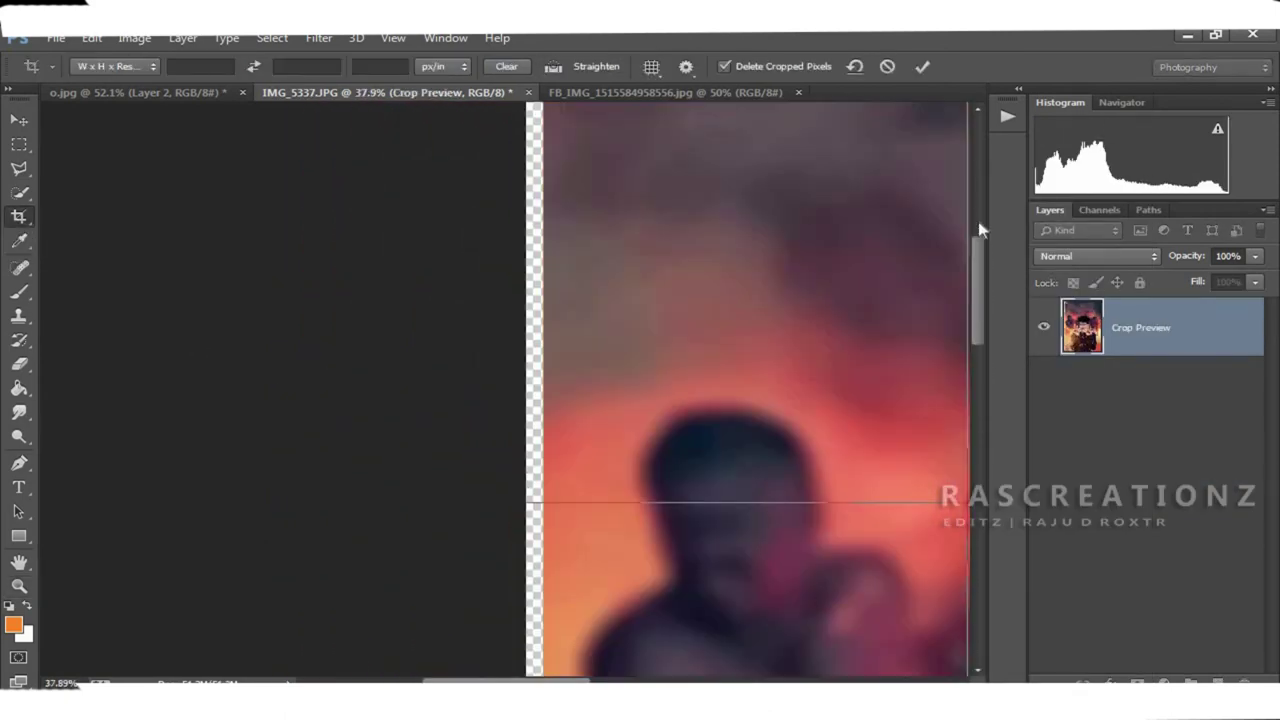
left_click_drag(700, 110, 700, 332)
scroll(763, 657, "right", 5)
left_click_drag(643, 471, 616, 476)
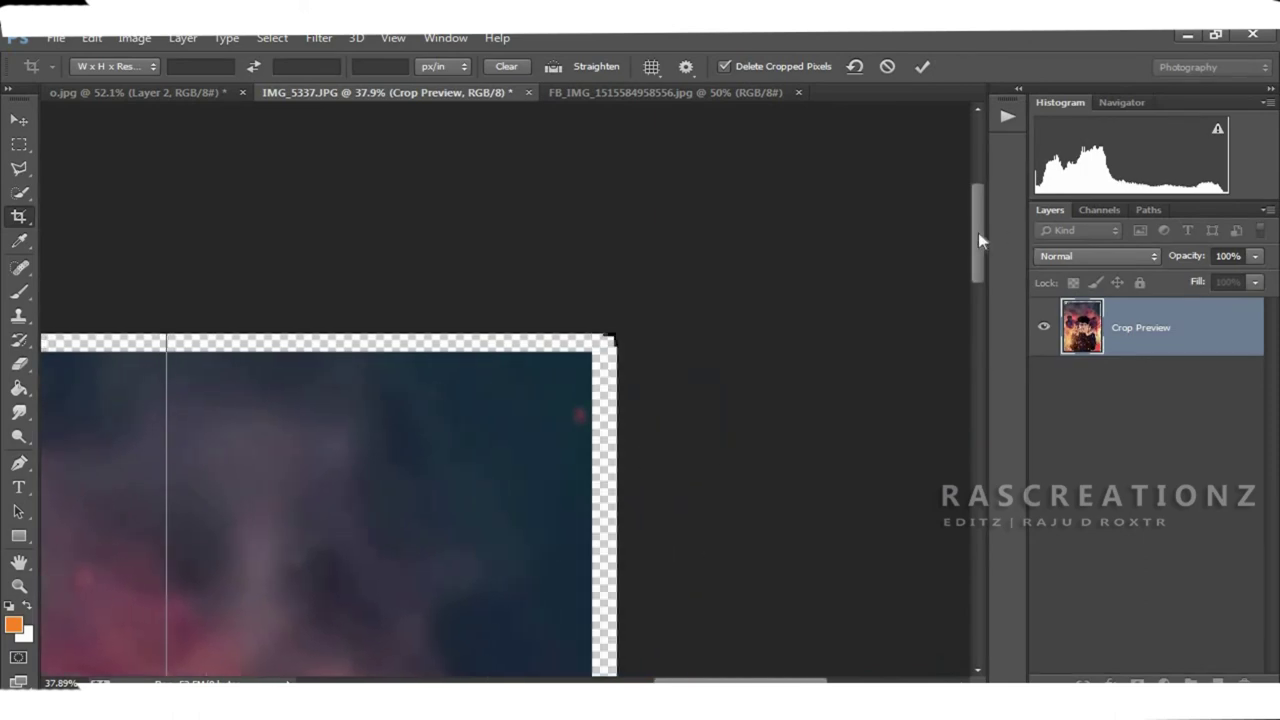
left_click_drag(978, 235, 978, 565)
left_click_drag(473, 419, 473, 421)
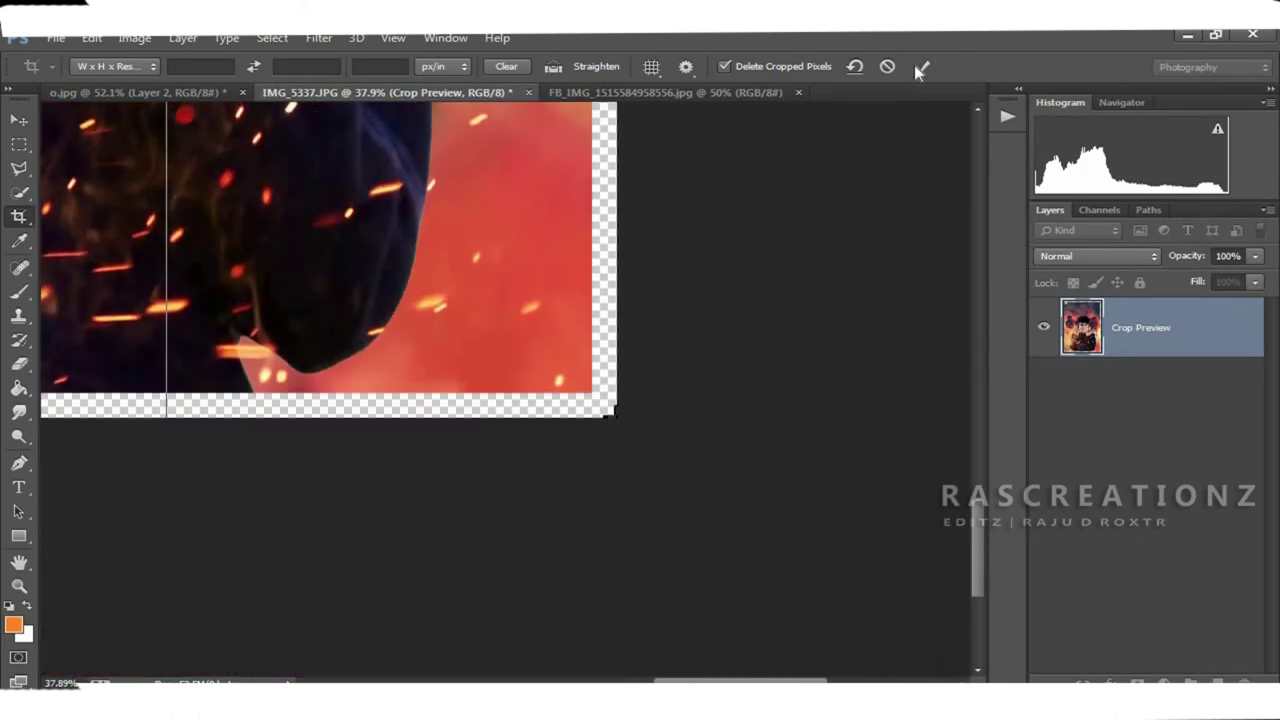
key("Return")
left_click(19, 585)
right_click(415, 304)
left_click(400, 288)
left_click(55, 37)
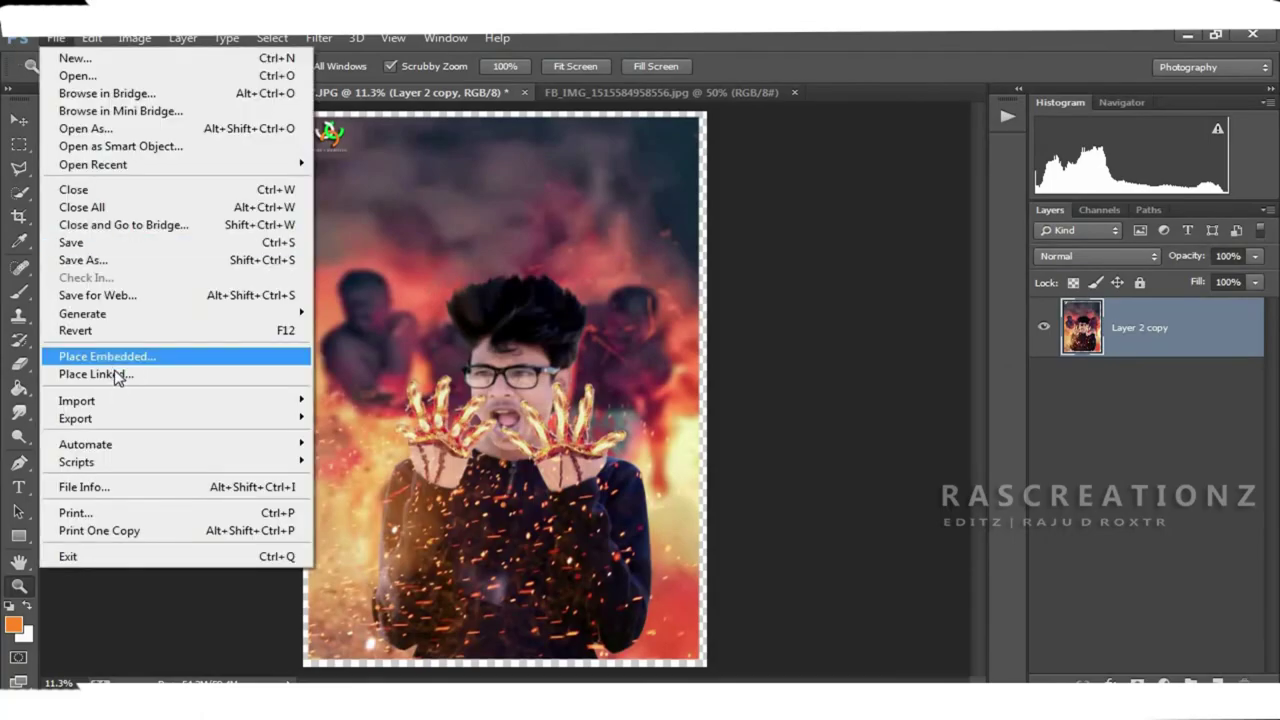
Step: Place the linked 1834007_S social icons image near the bottom of the picture
left_click(71, 371)
key("Return")
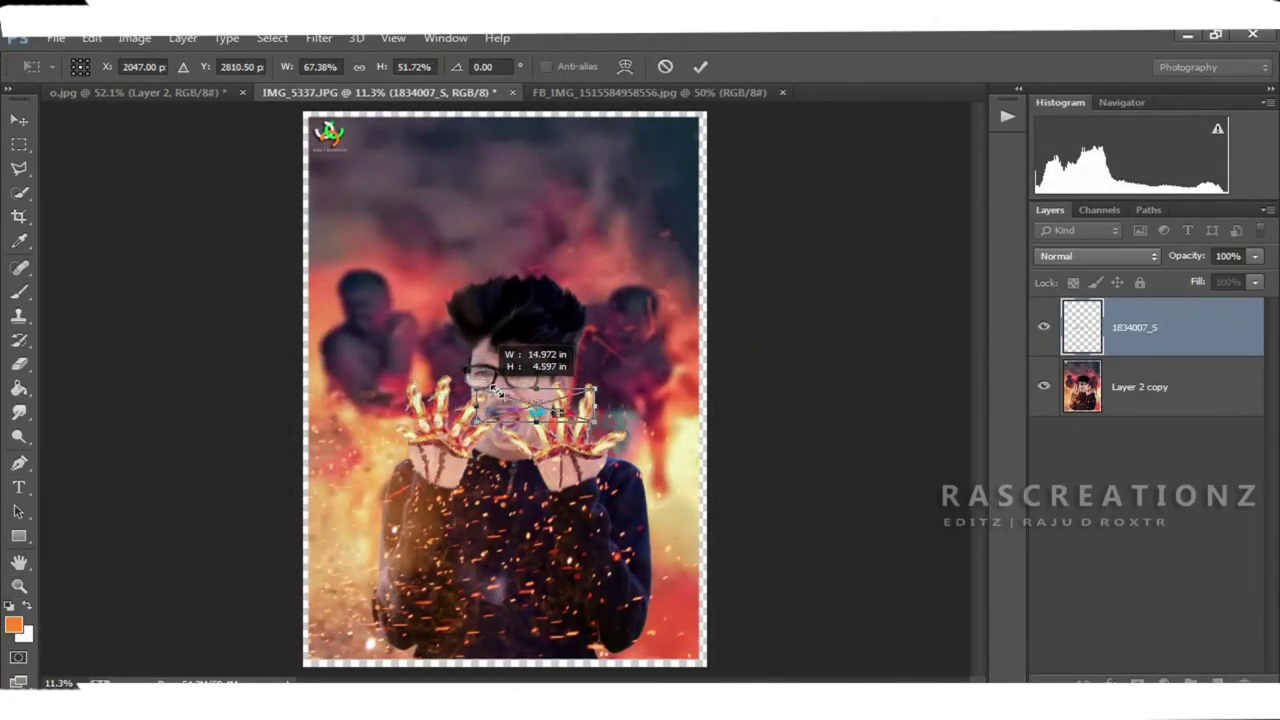
left_click(700, 66)
key("ctrl+plus")
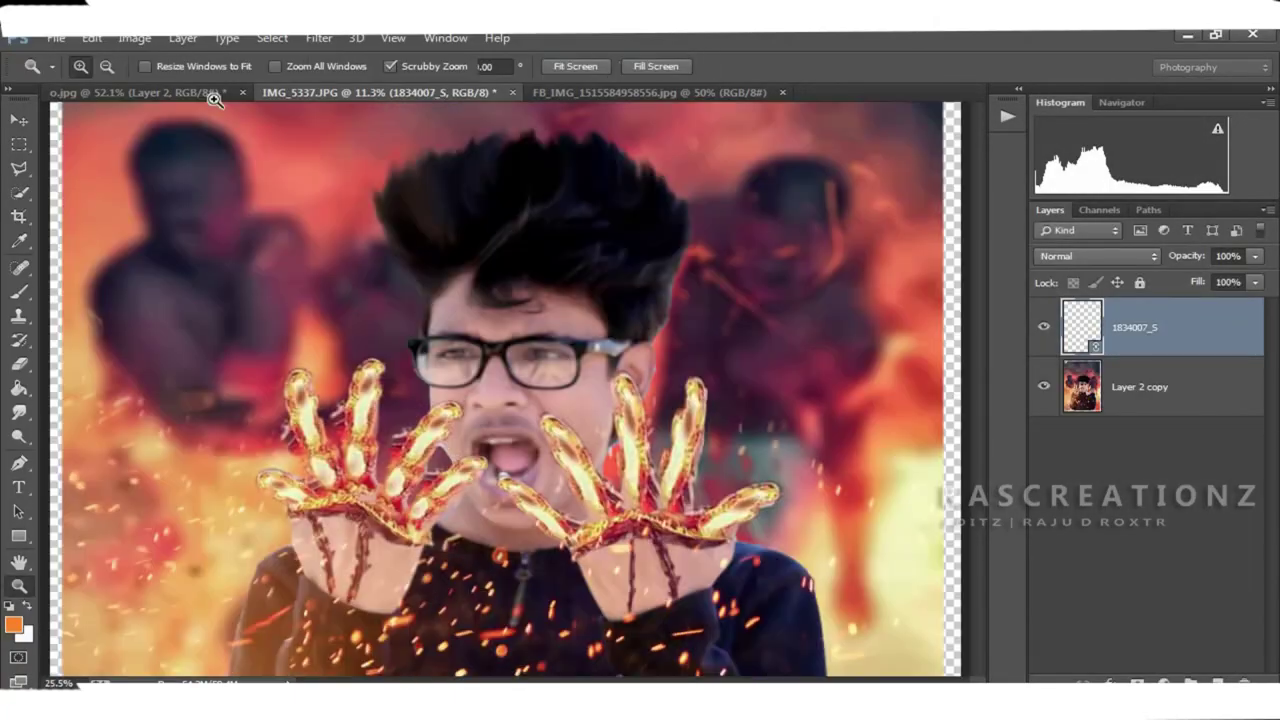
key("ctrl+0")
Step: Save the image as a JPEG on drive D:, replacing the existing file, then close it
left_click(55, 37)
left_click(80, 257)
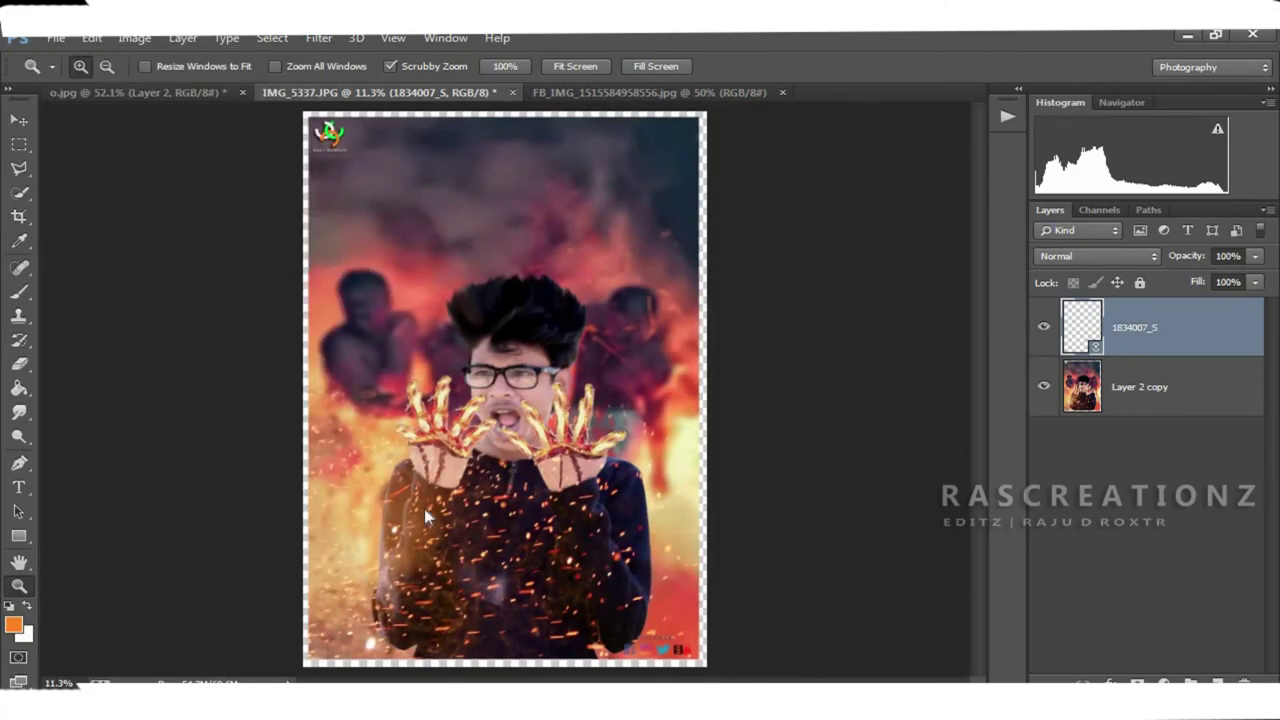
left_click(700, 514)
left_click(200, 329)
left_click(95, 366)
left_click(1110, 662)
left_click(769, 371)
left_click(1210, 662)
key("ctrl+w")
left_click(648, 292)
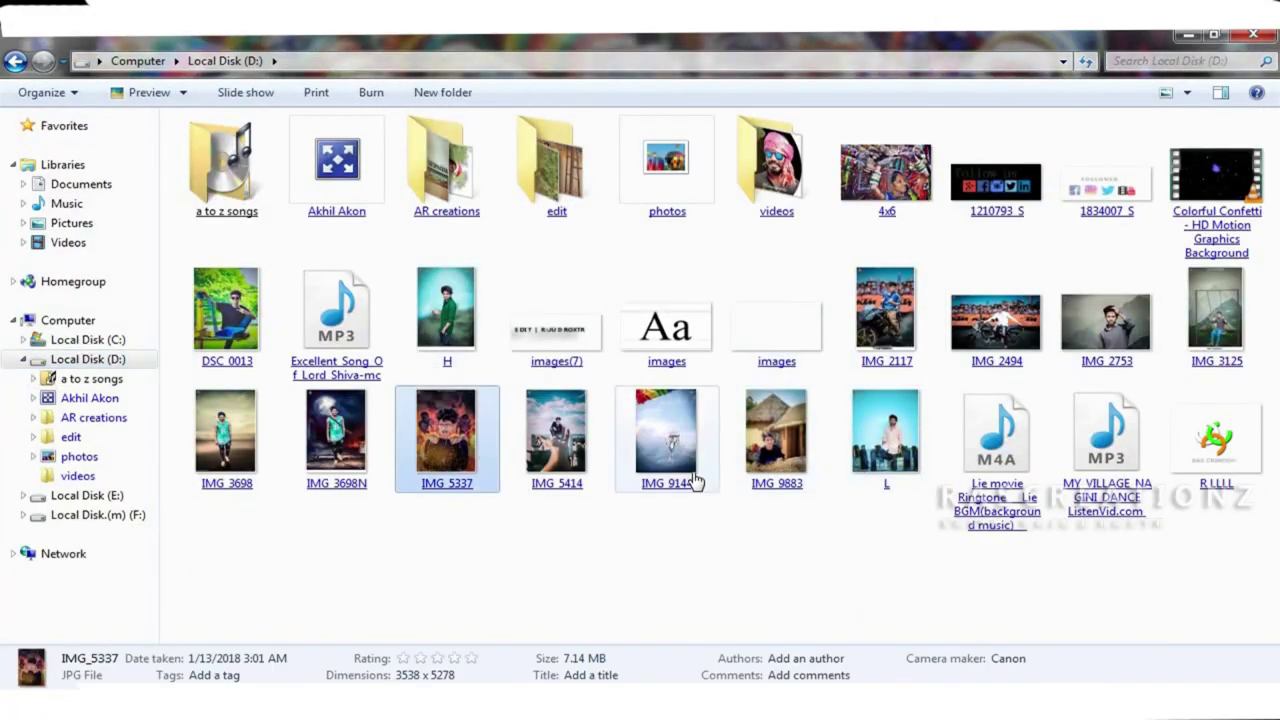
Step: Preview the saved image from drive D: in the Picasa viewer, then close it
left_click(667, 440)
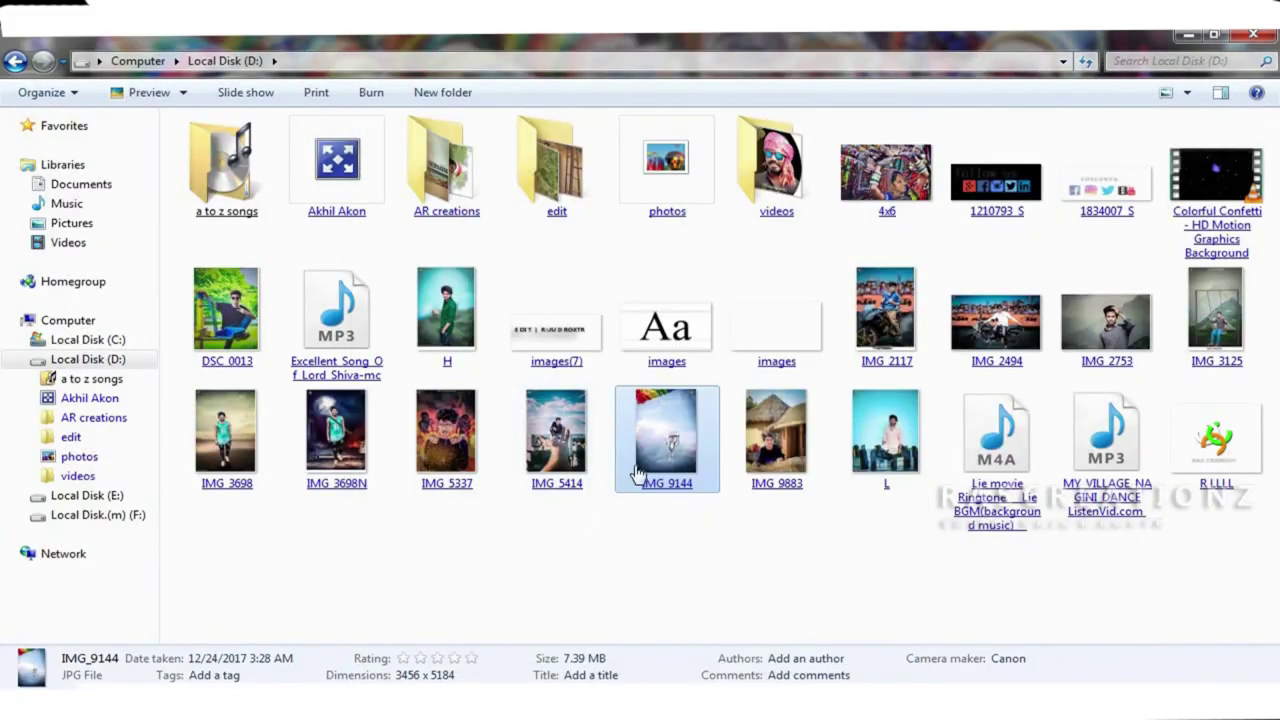
double_click(667, 440)
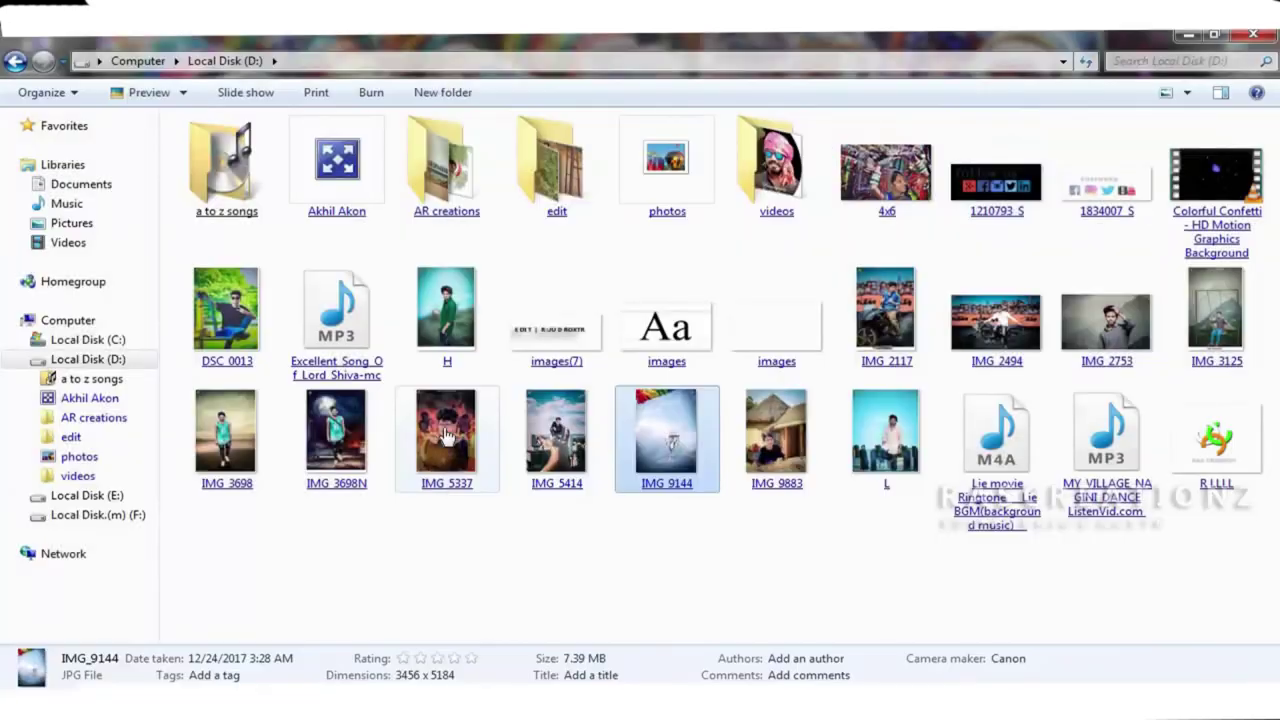
scroll(628, 462, "up", 3)
scroll(654, 466, "down", 3)
key("Escape")
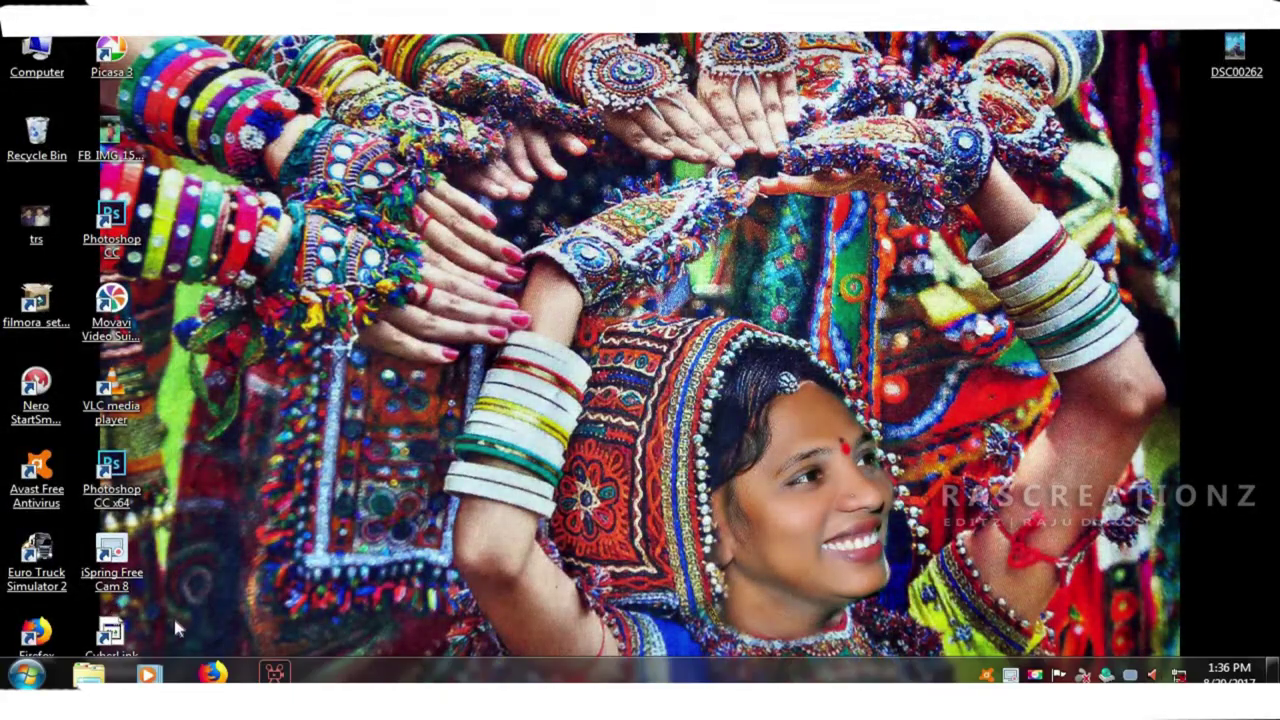